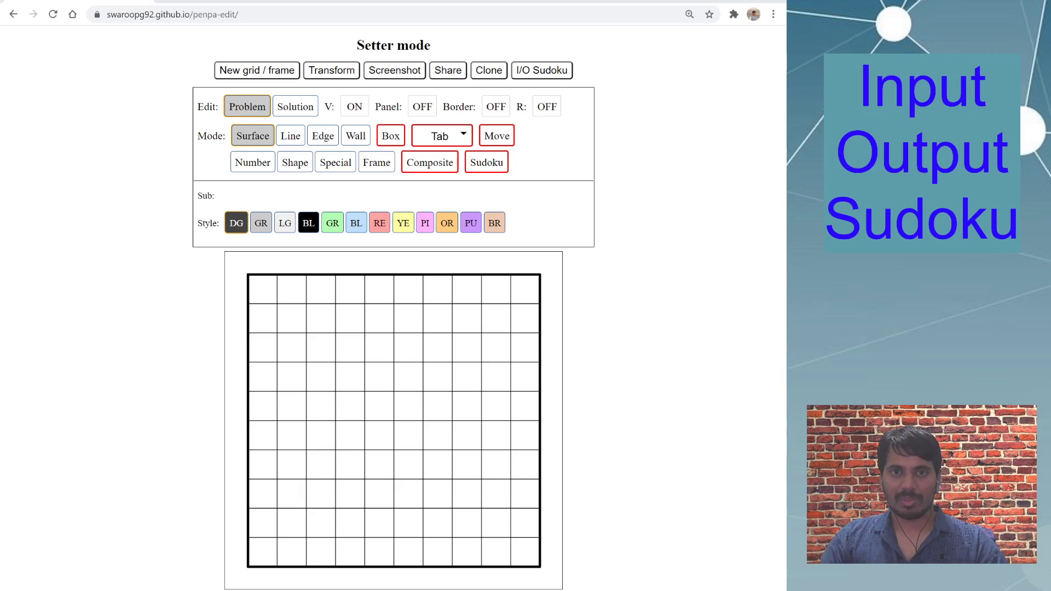
# Reset the board to a new Sudoku grid with the \ diagonal and the Skyscraper/Little Killer option enabled
pyautogui.click(255, 73)
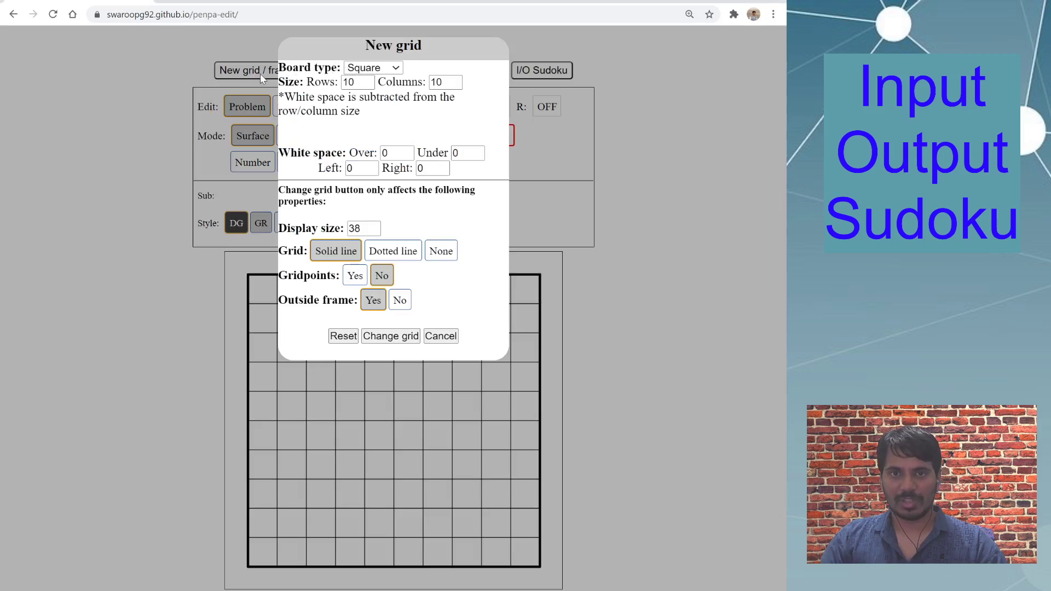
pyautogui.click(364, 71)
pyautogui.click(366, 148)
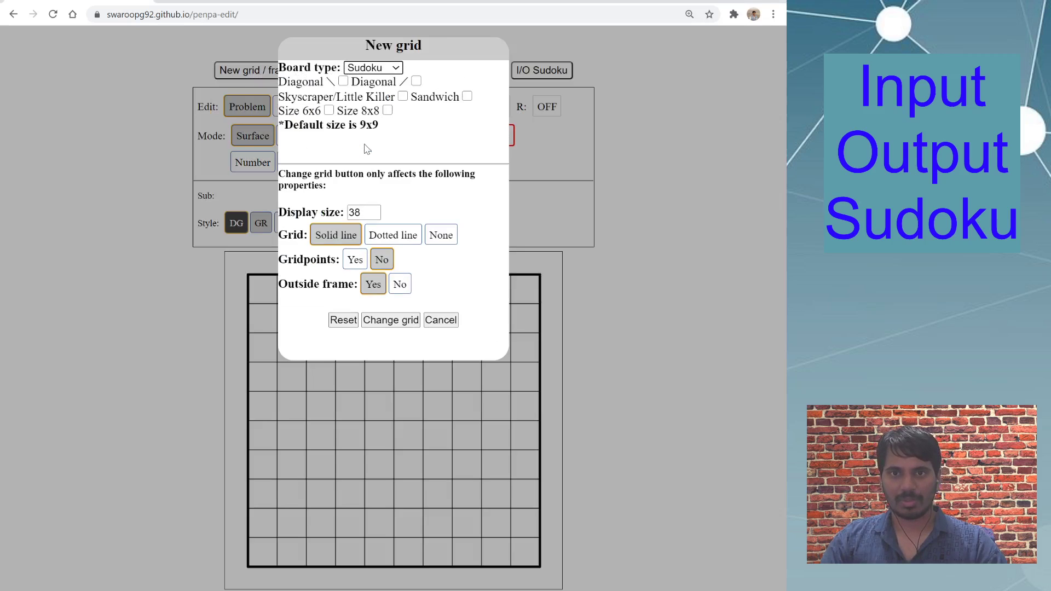
pyautogui.click(404, 98)
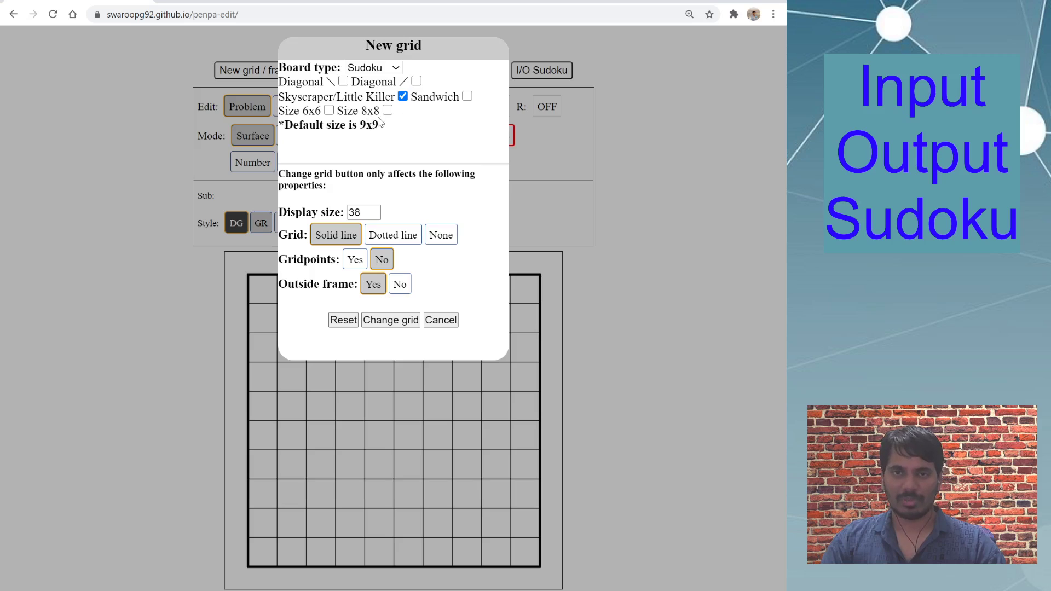
pyautogui.click(344, 82)
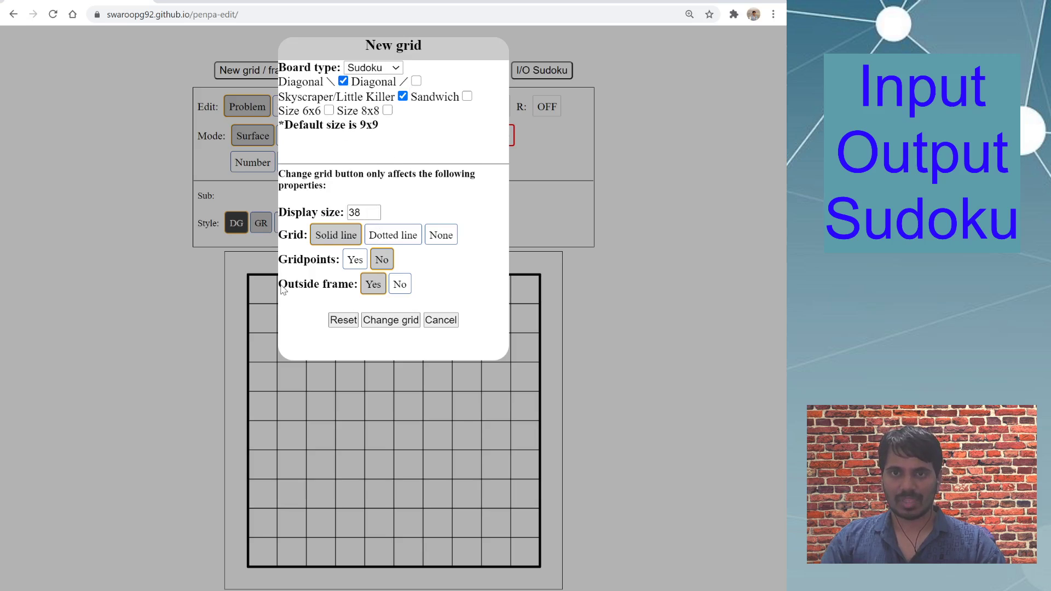
pyautogui.click(344, 320)
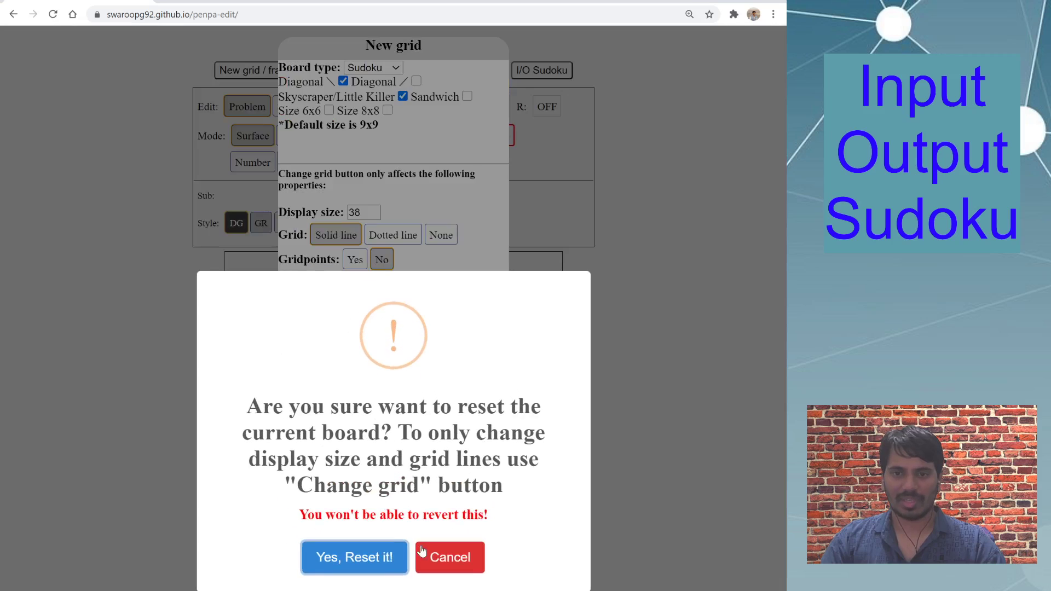
pyautogui.click(374, 561)
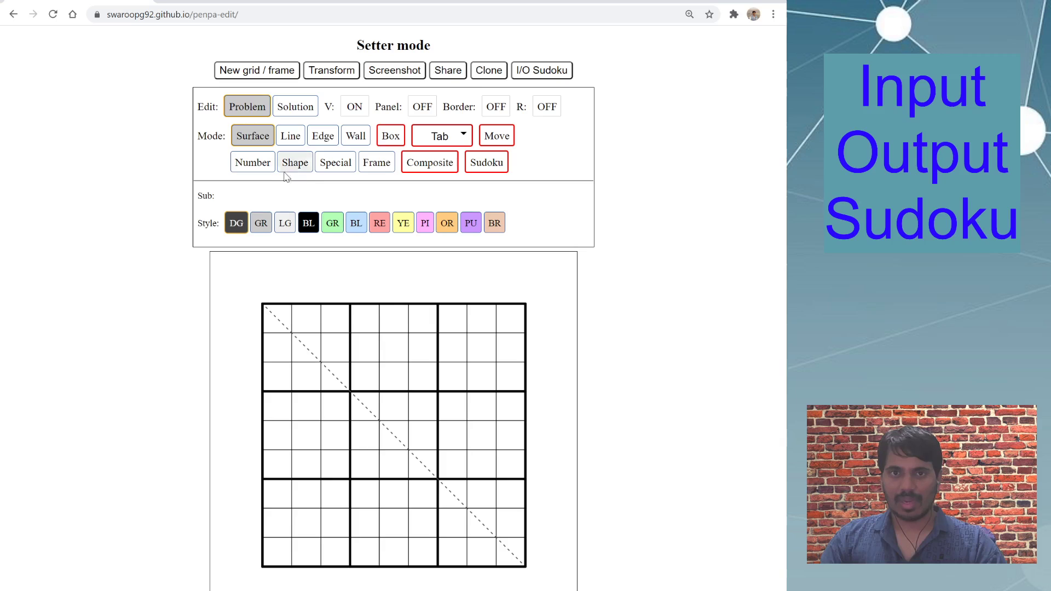
pyautogui.click(488, 167)
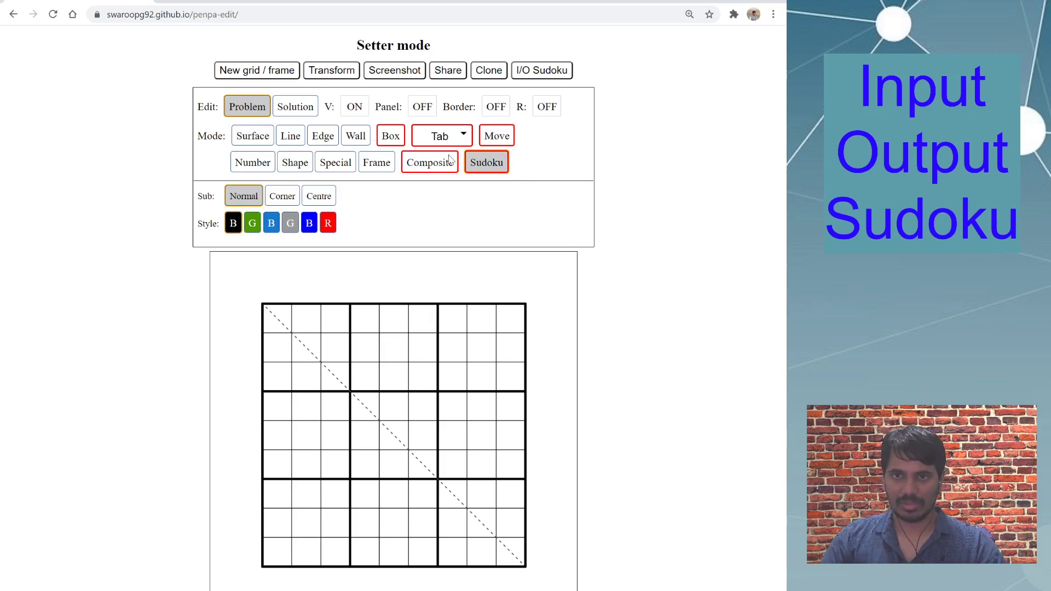
pyautogui.click(257, 167)
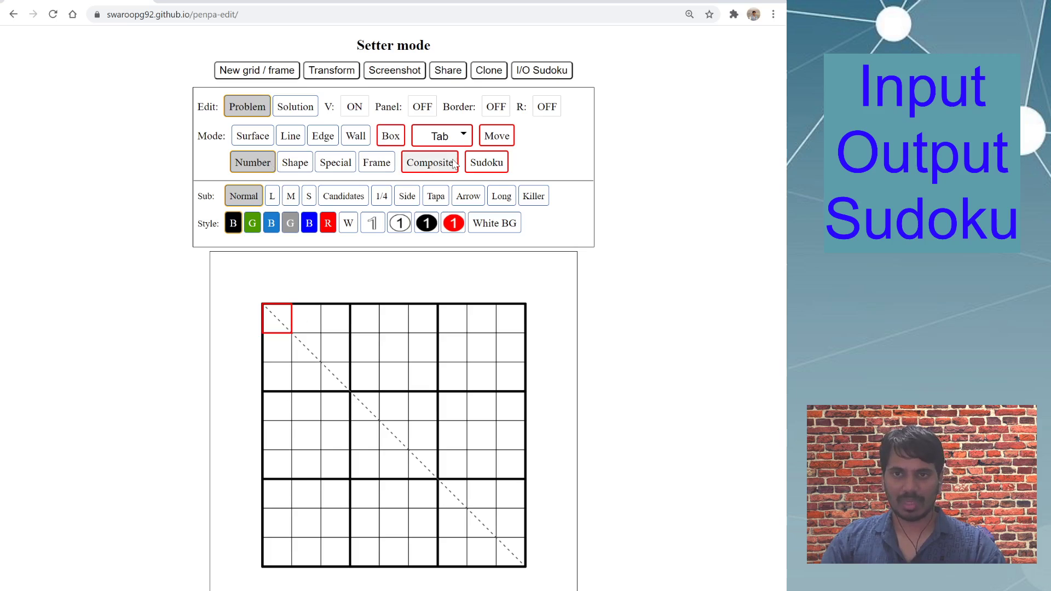
pyautogui.click(488, 165)
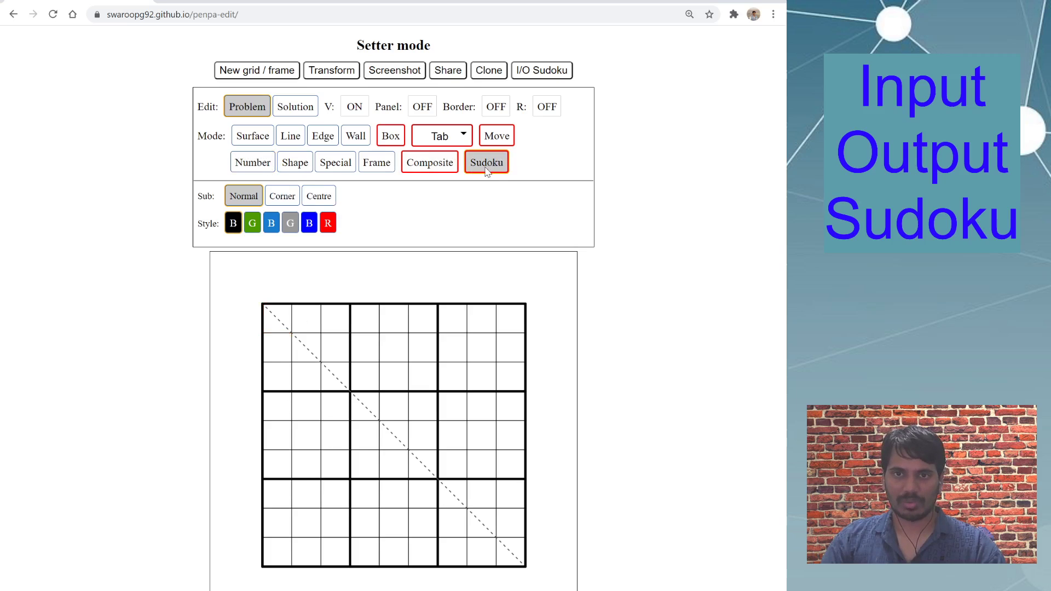
# In Number mode, enter 1 in row 3 column 1, 2 in row 1 column 3 and 3 in row 5 column 2
pyautogui.click(244, 163)
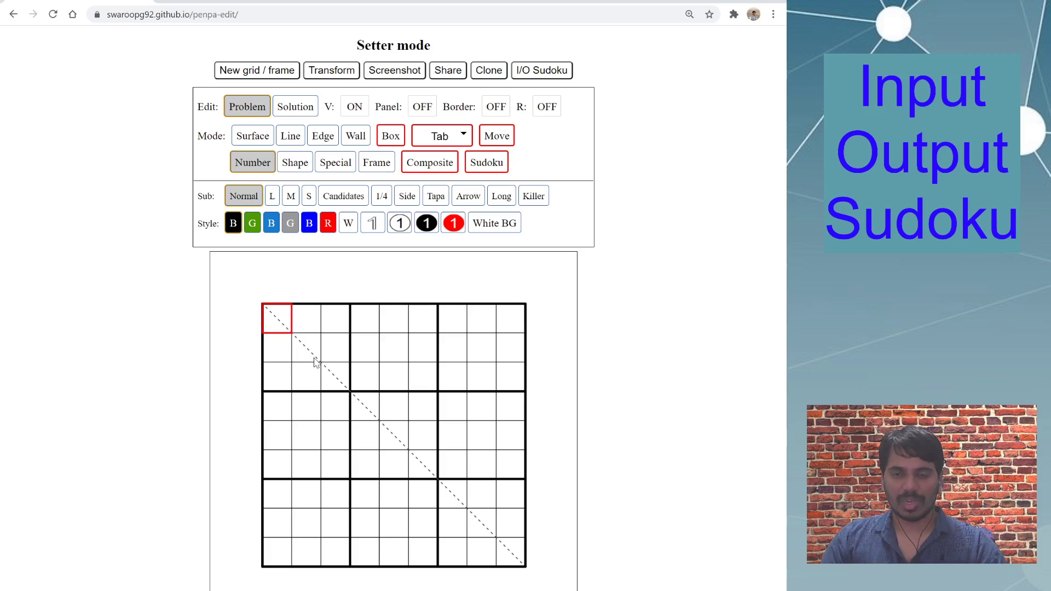
pyautogui.click(289, 384)
pyautogui.write('1')
pyautogui.click(326, 327)
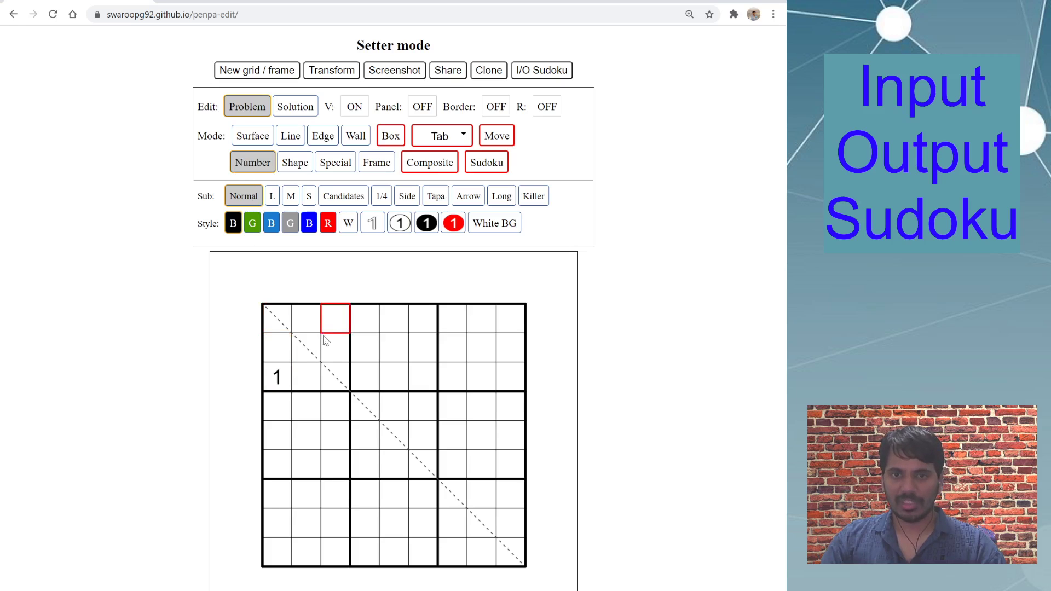
pyautogui.write('2')
pyautogui.click(376, 416)
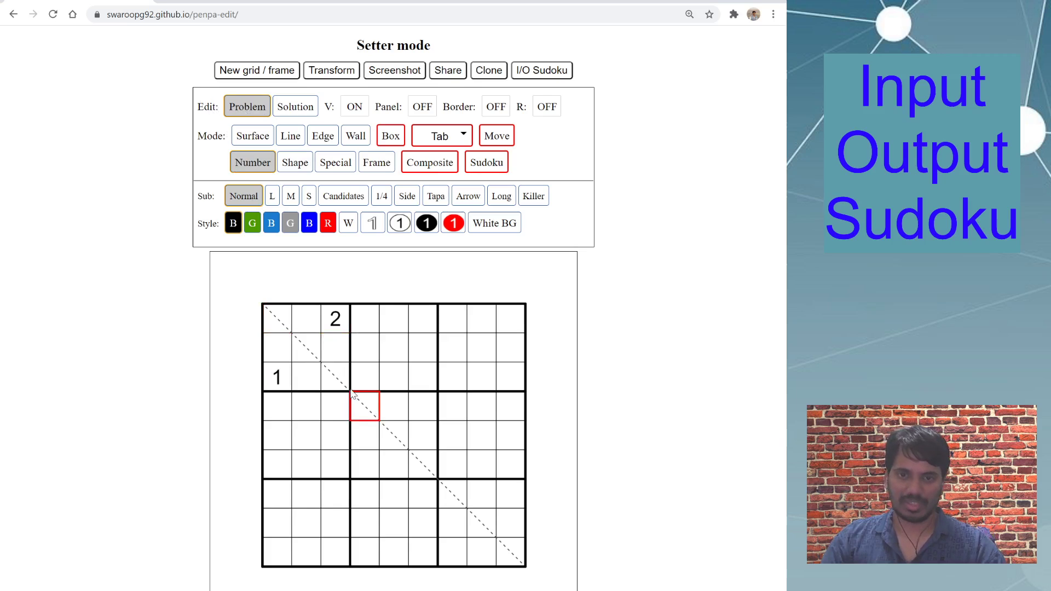
pyautogui.click(308, 447)
pyautogui.write('3')
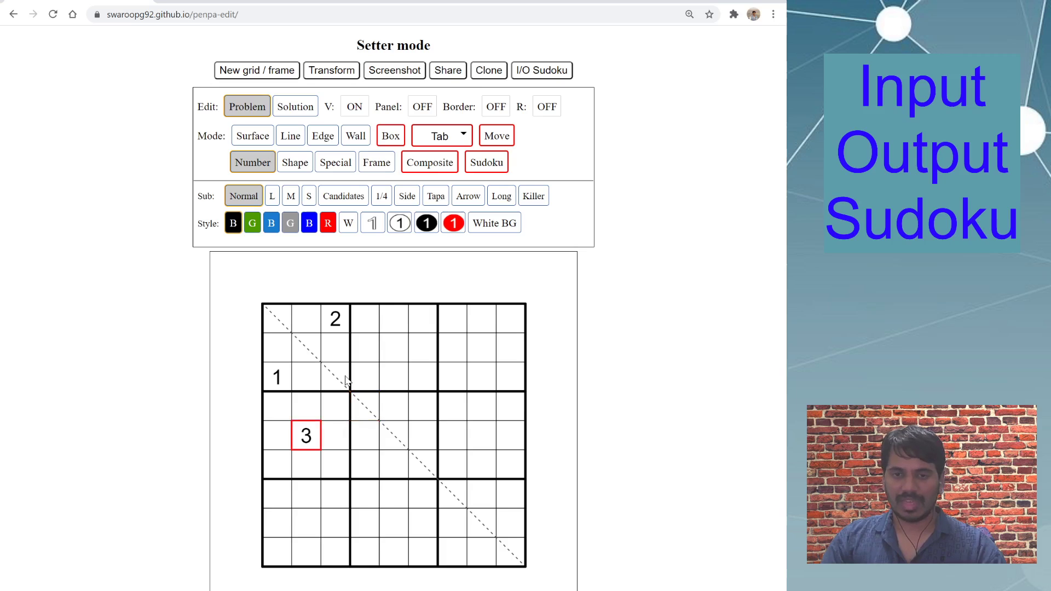
# Enter 4 in row 3 column 3, 5 in row 2 column 5 and 6 in row 2 column 7
pyautogui.click(348, 378)
pyautogui.write('4')
pyautogui.click(405, 360)
pyautogui.write('5')
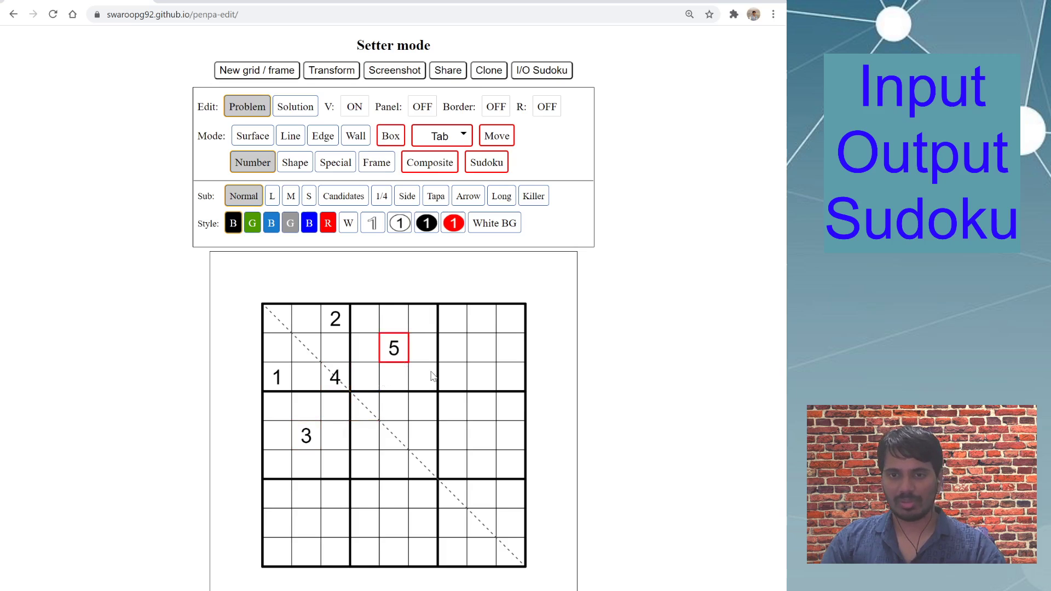
pyautogui.click(450, 360)
pyautogui.write('6')
# Enter 7 in row 4 column 6, 8 in row 5 column 4 and 9 in row 7 column 2
pyautogui.click(404, 429)
pyautogui.click(424, 406)
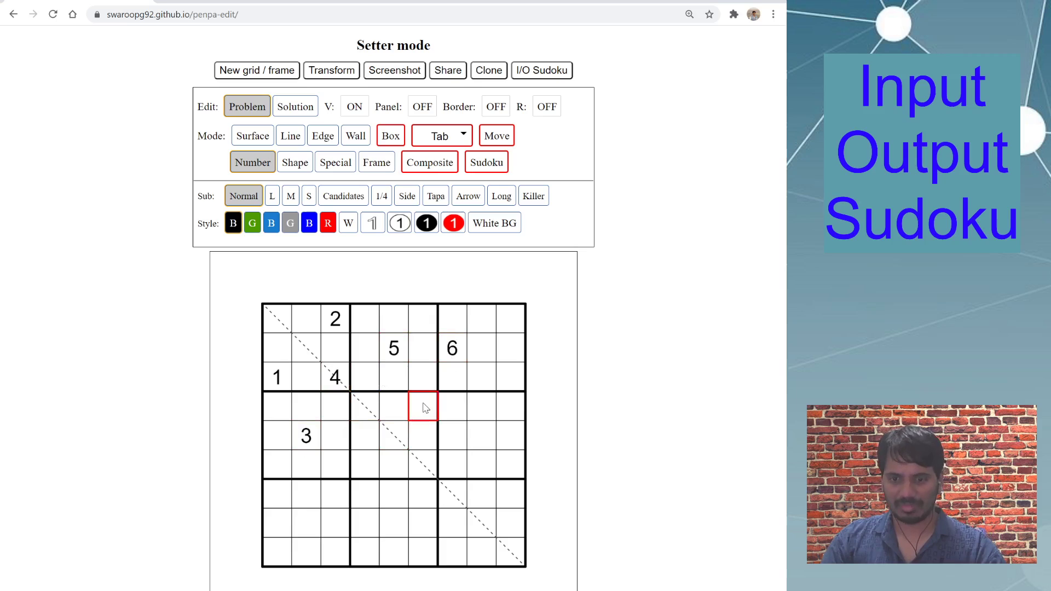
pyautogui.write('7')
pyautogui.click(375, 447)
pyautogui.write('8')
pyautogui.click(307, 494)
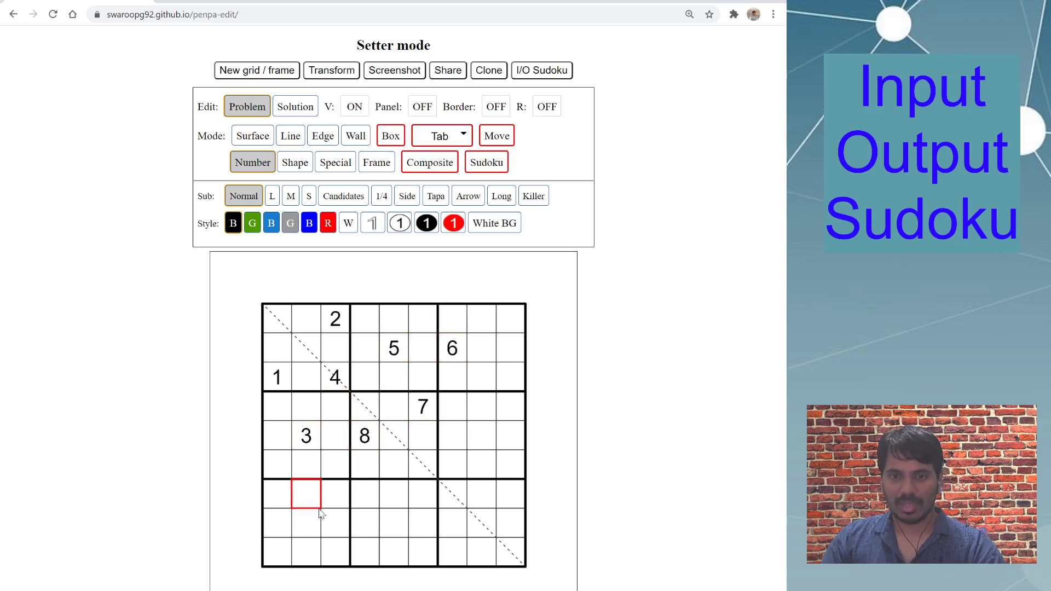
pyautogui.write('9')
# Enter 1 in row 9 column 5 and 2 in row 7 column 6
pyautogui.click(404, 546)
pyautogui.write('1')
pyautogui.click(420, 498)
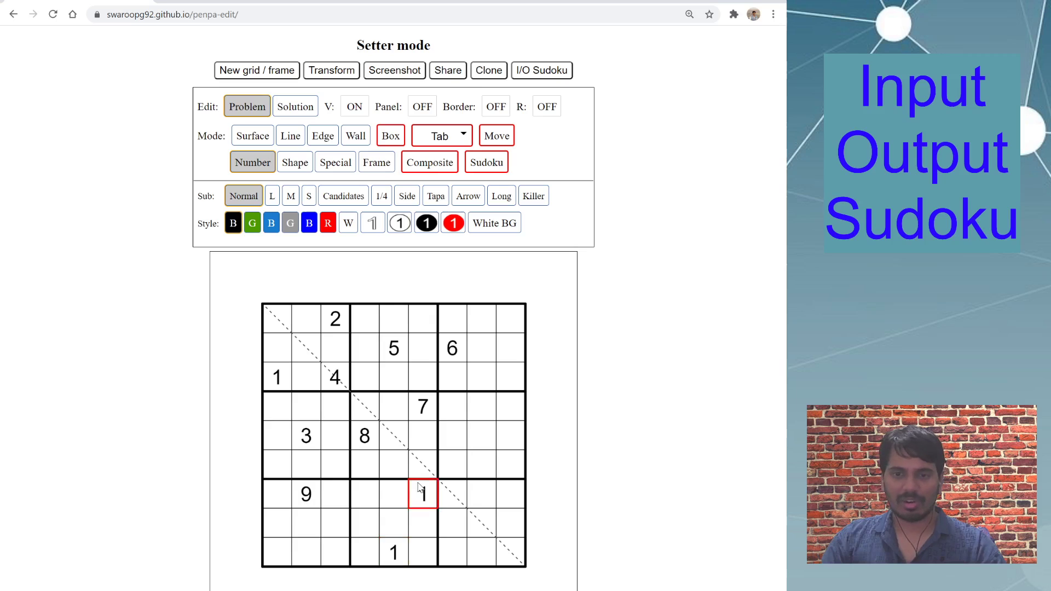
pyautogui.write('2')
# Enter 5 in row 6 column 8, 4 in row 5 column 7 and 6 in row 8 column 4
pyautogui.click(461, 444)
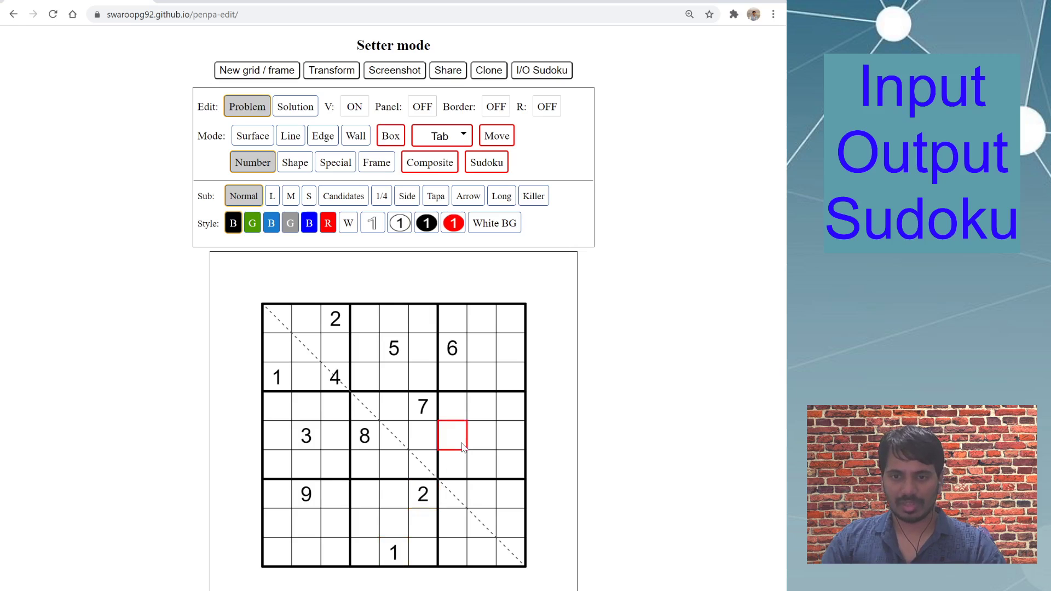
pyautogui.click(486, 468)
pyautogui.write('5')
pyautogui.click(459, 447)
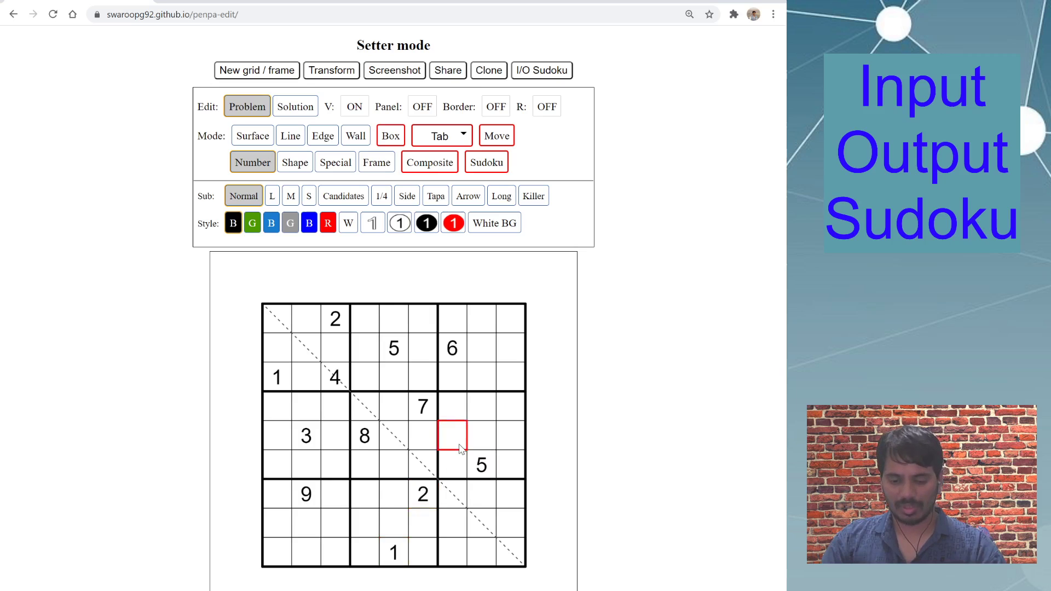
pyautogui.write('4')
pyautogui.click(358, 536)
pyautogui.write('6')
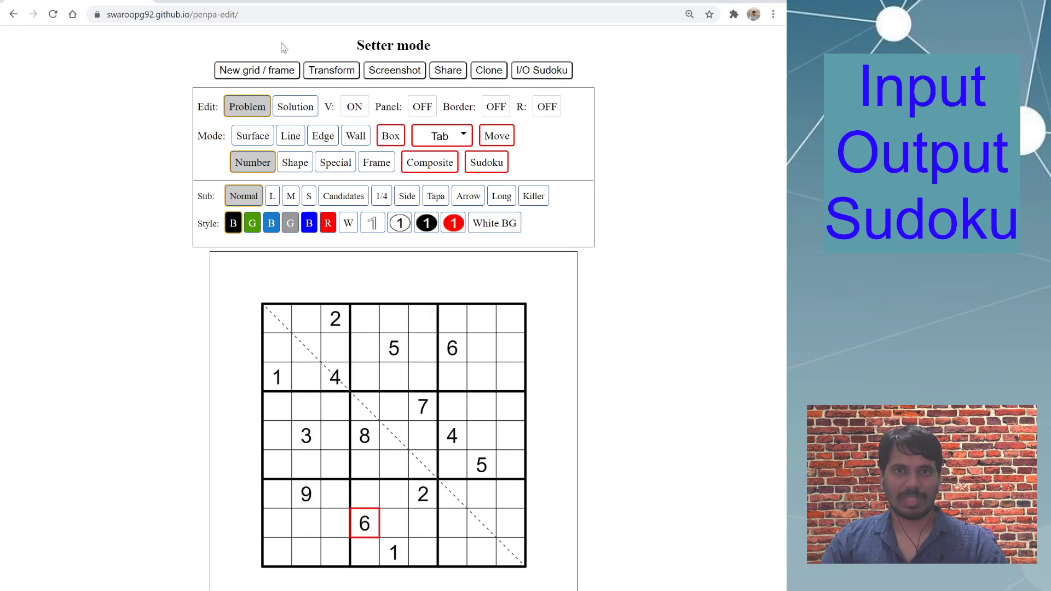
# View the SudokuWiki Sudoku Solver page and return to the puzzle grid in Penpa-Edit
pyautogui.click(261, 2)
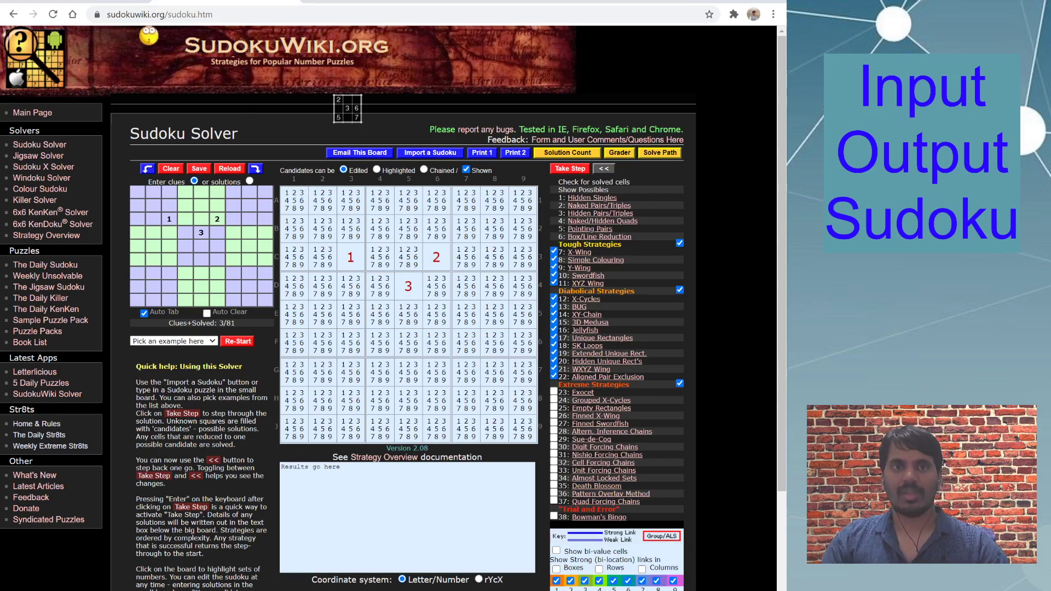
pyautogui.click(91, 2)
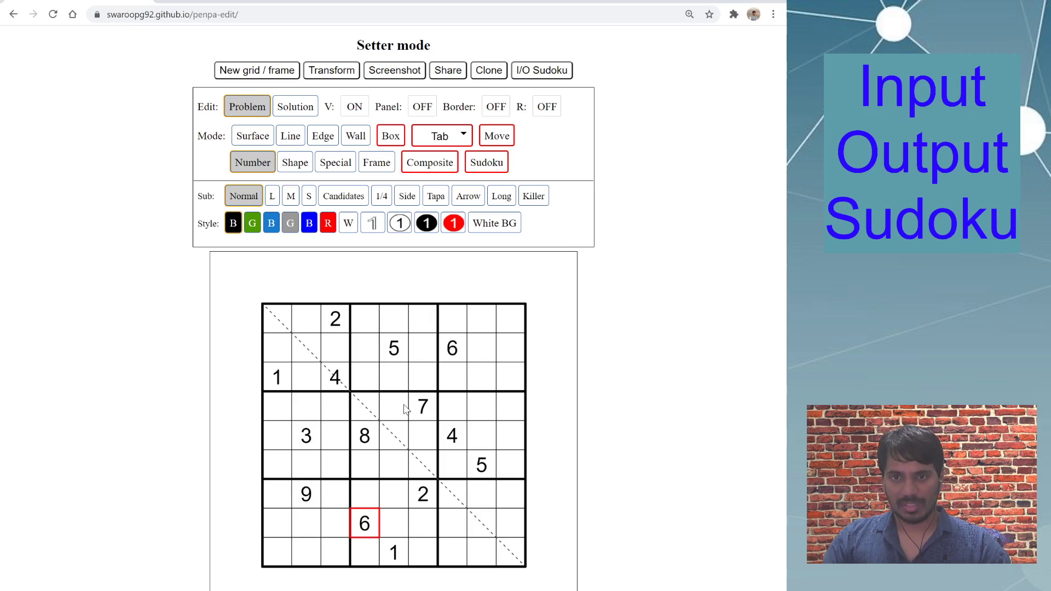
# Export the sudoku as a digit string and copy the entire string
pyautogui.click(544, 73)
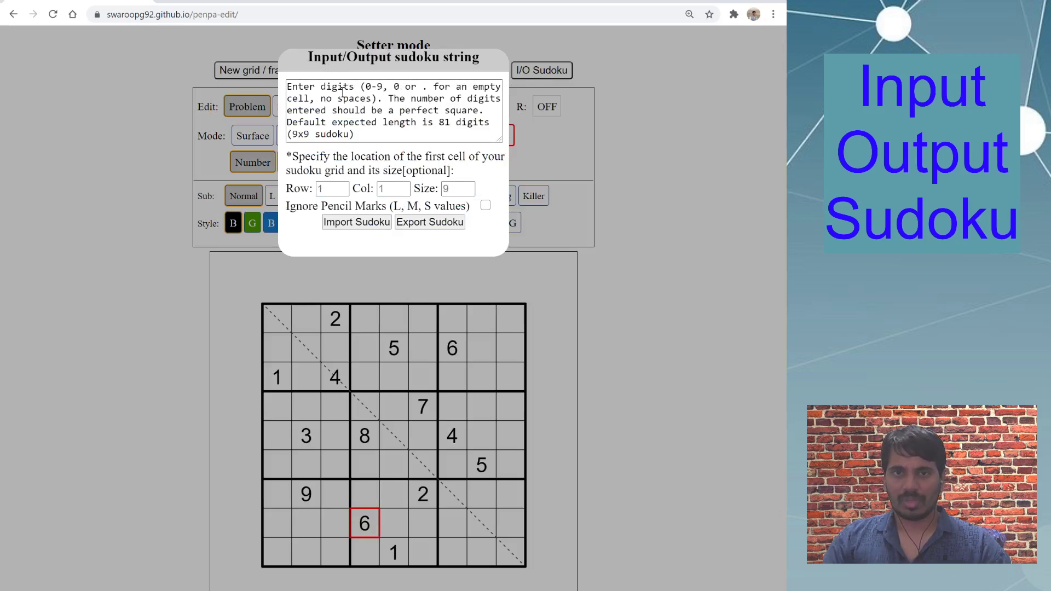
pyautogui.moveTo(325, 87); pyautogui.dragTo(379, 129)
pyautogui.click(379, 130)
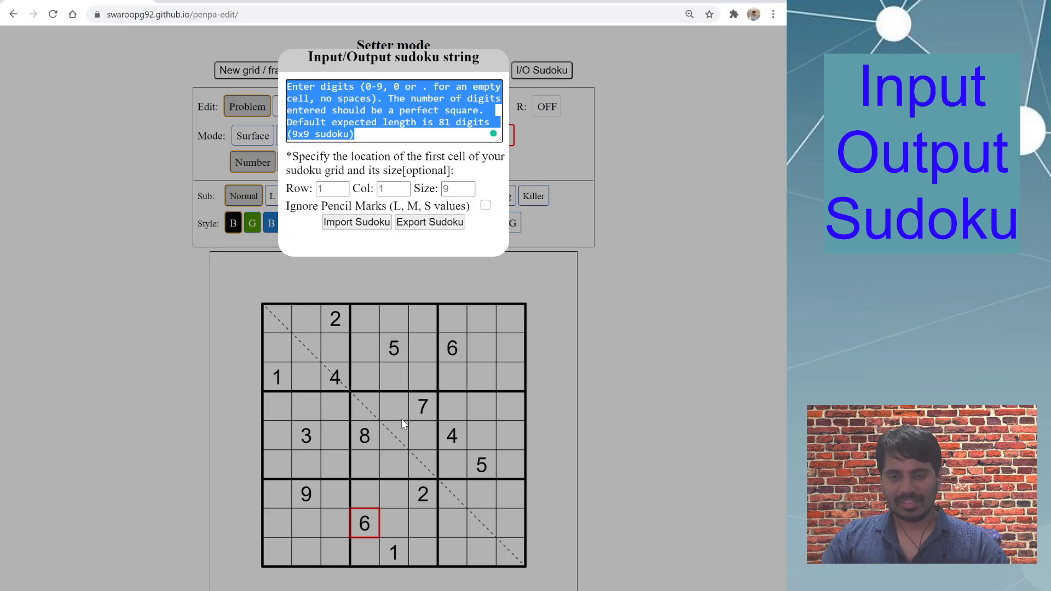
pyautogui.click(442, 225)
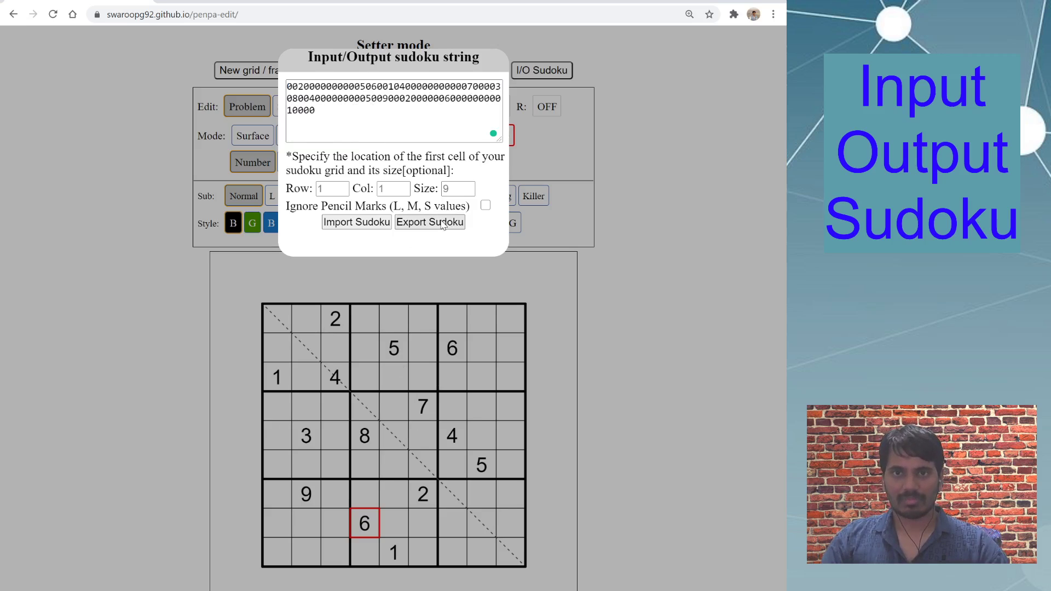
pyautogui.moveTo(323, 111); pyautogui.dragTo(267, 80)
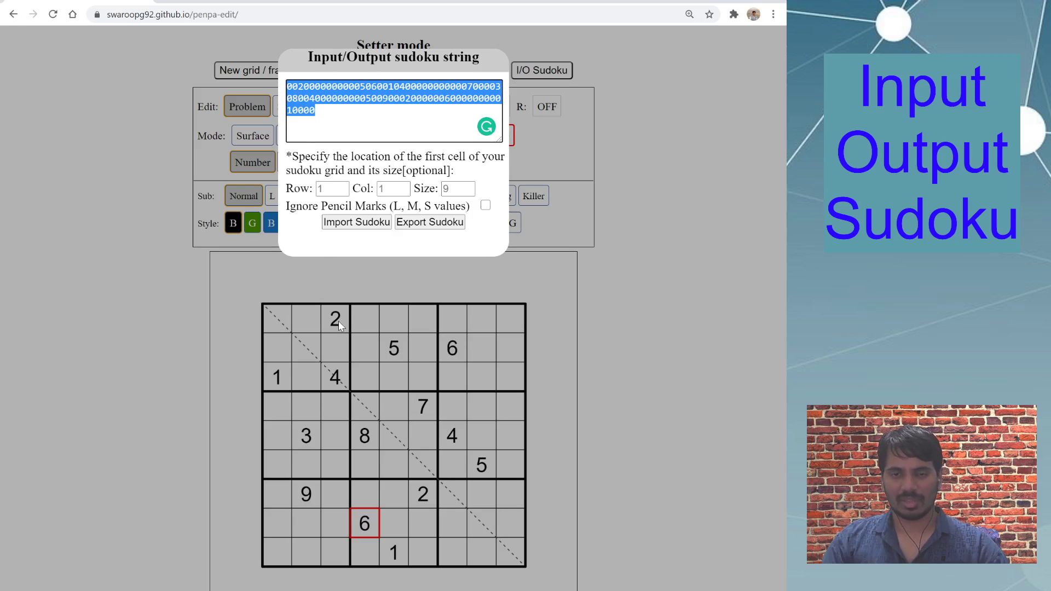
pyautogui.click(326, 132)
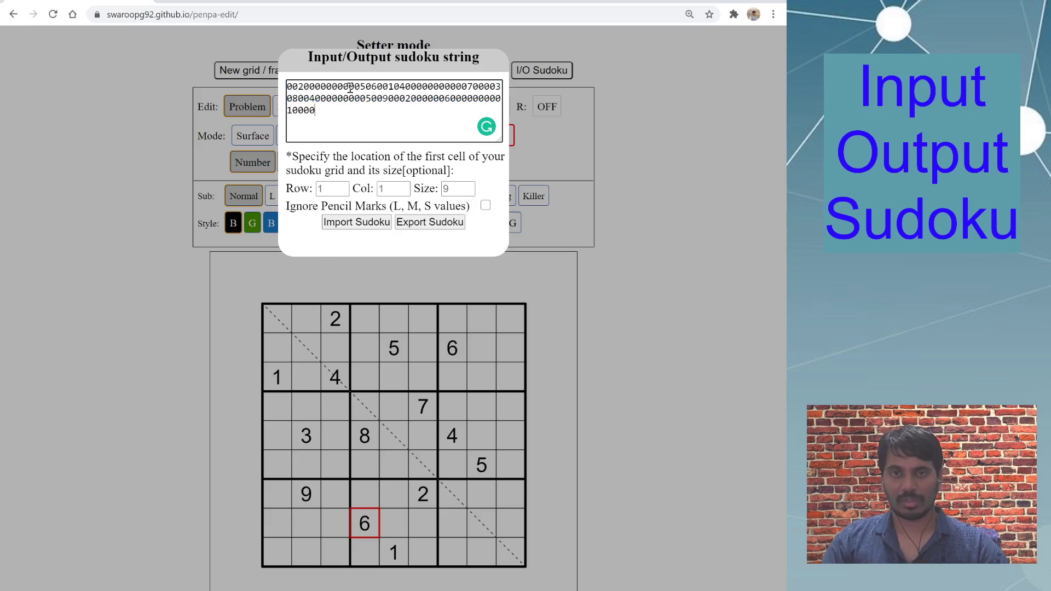
pyautogui.moveTo(328, 114); pyautogui.dragTo(276, 64)
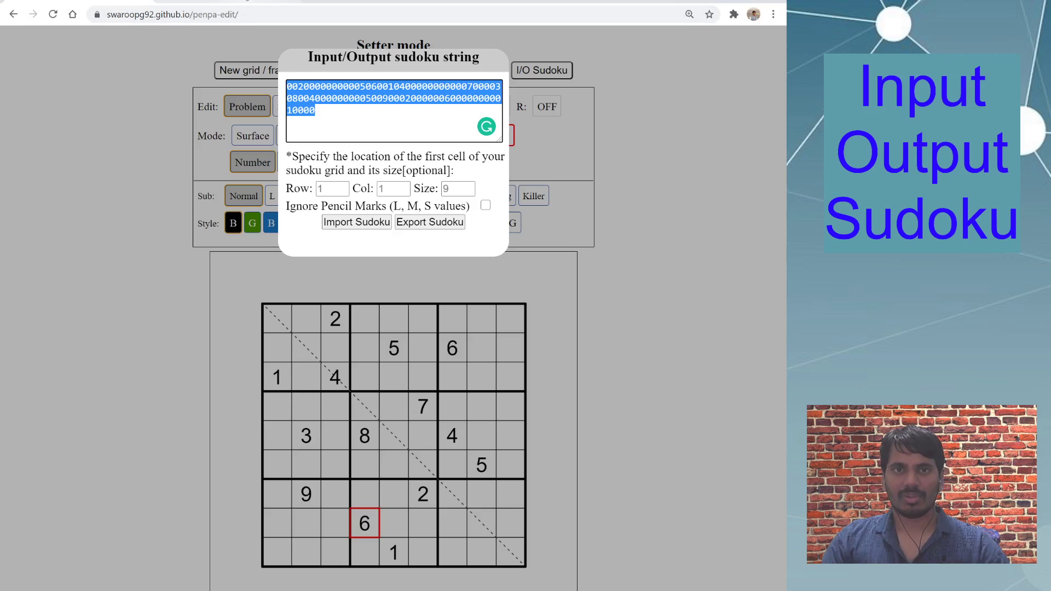
# Switch to the SudokuWiki solver and import the puzzle from the copied 81-digit string
pyautogui.click(245, 1)
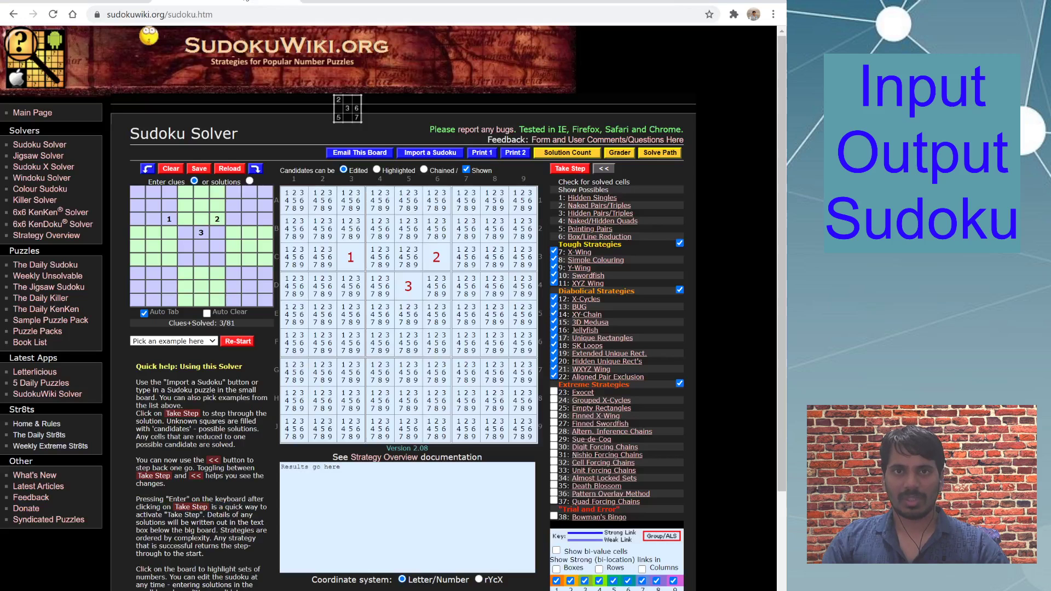
pyautogui.click(422, 154)
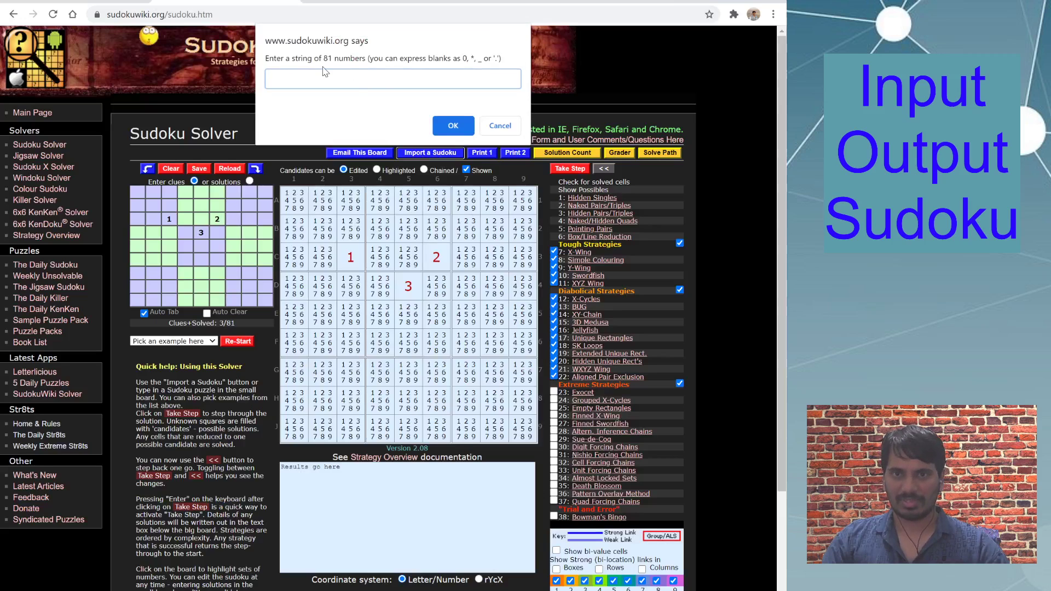
pyautogui.hotkey('ctrl', 'v')
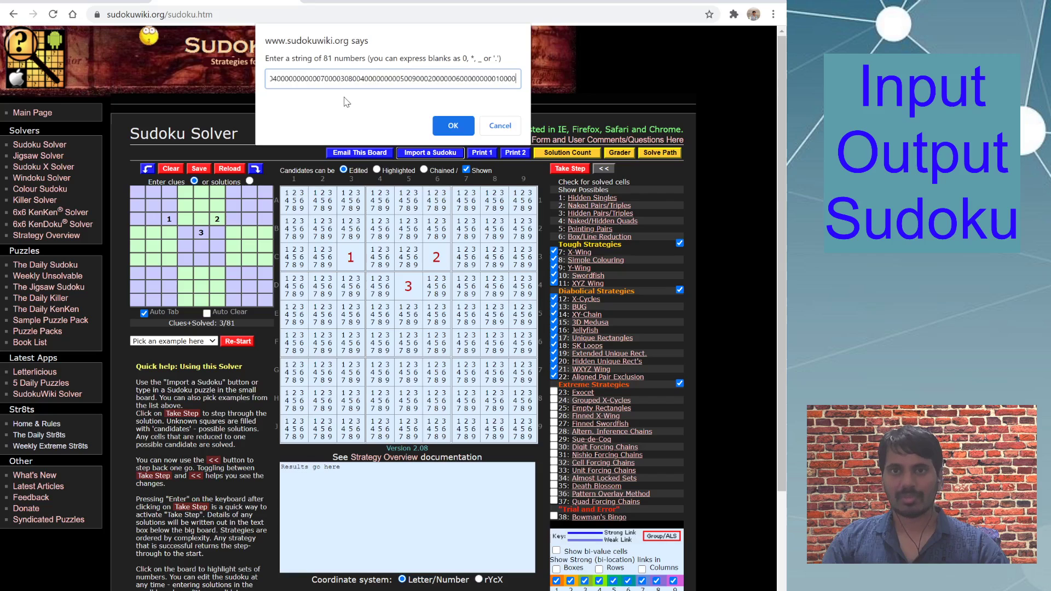
pyautogui.click(459, 132)
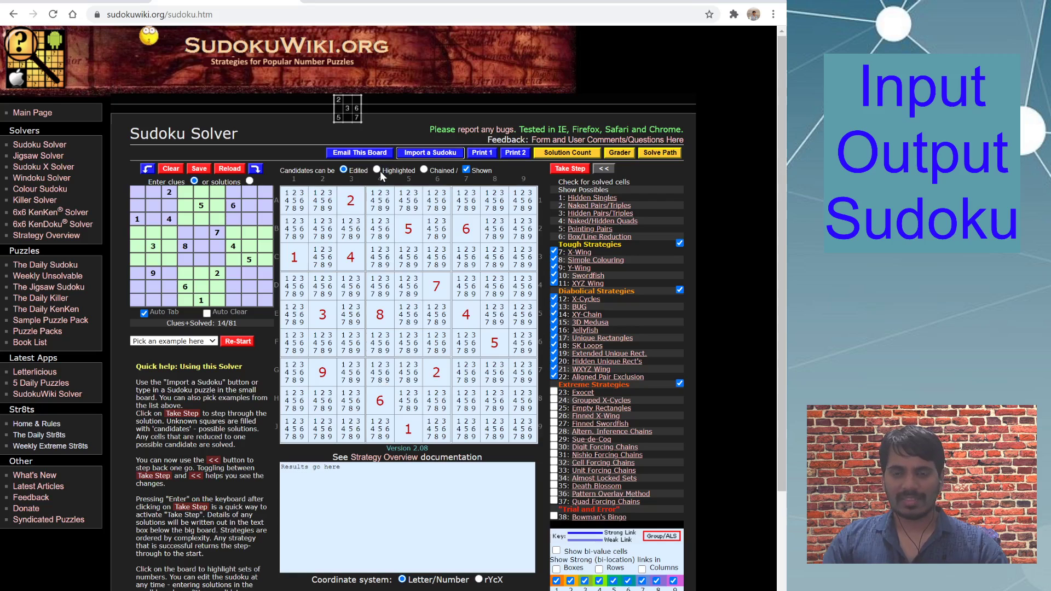
# Check the imported puzzle's solution count and load the Moderate example puzzle into the solver
pyautogui.click(547, 154)
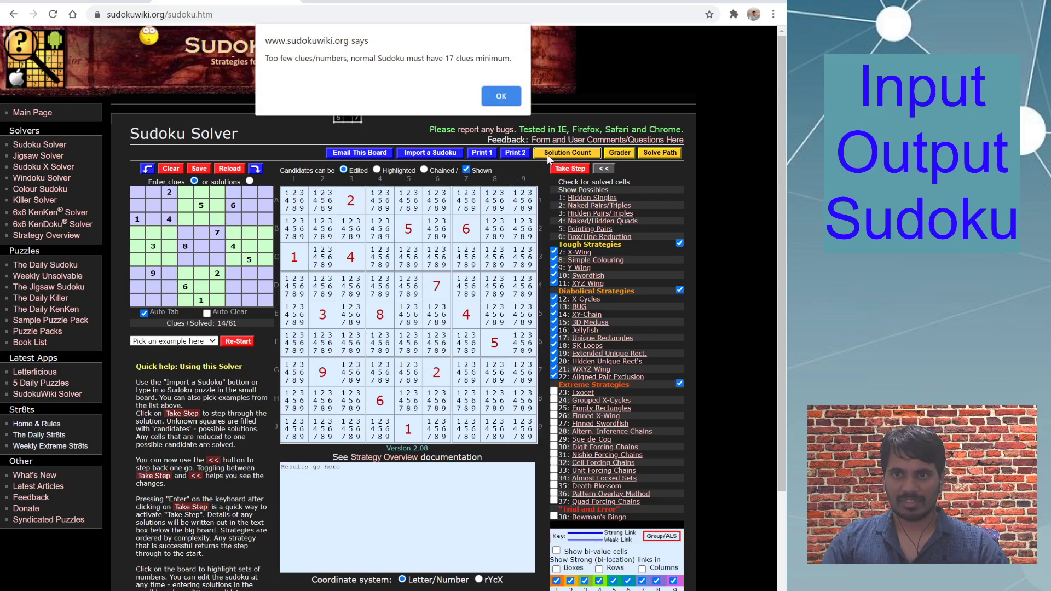
pyautogui.click(506, 103)
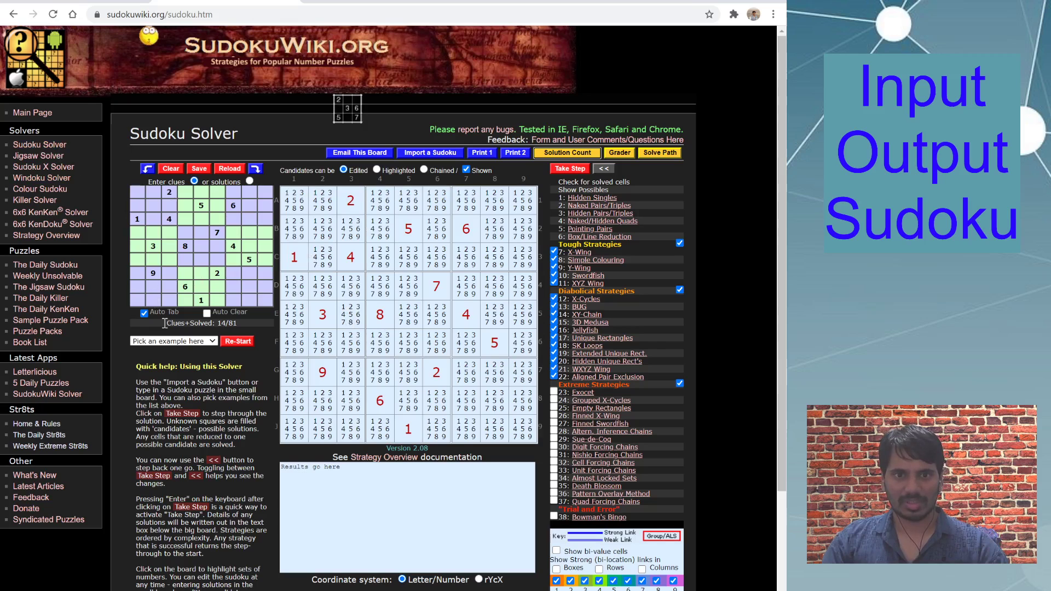
pyautogui.click(169, 379)
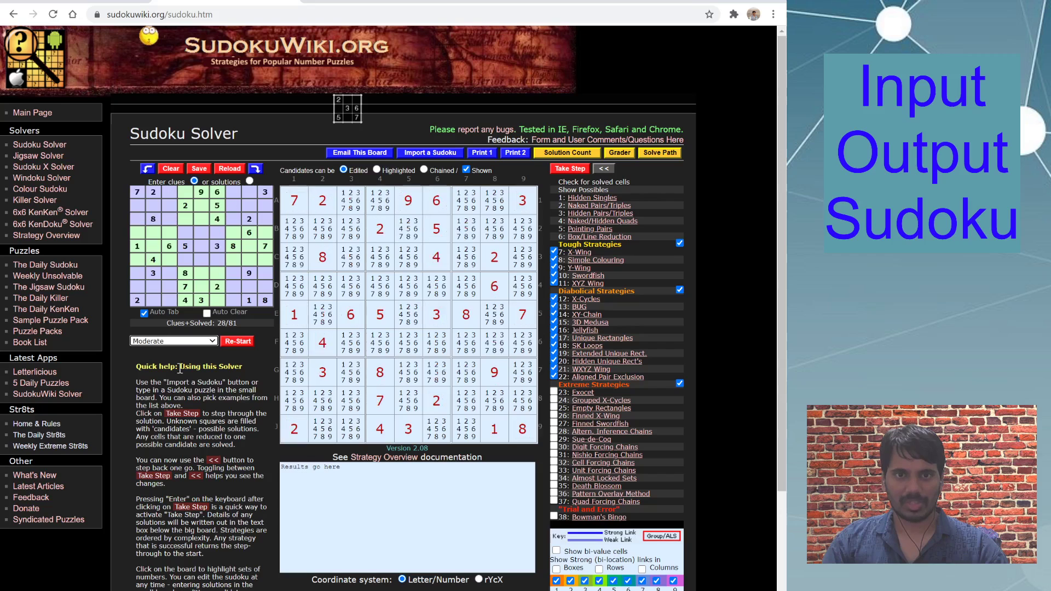
# Check the Moderate puzzle's solution count, switch to Penpa-Edit and replace the exported sudoku string with the puzzle's 81 digits
pyautogui.click(566, 156)
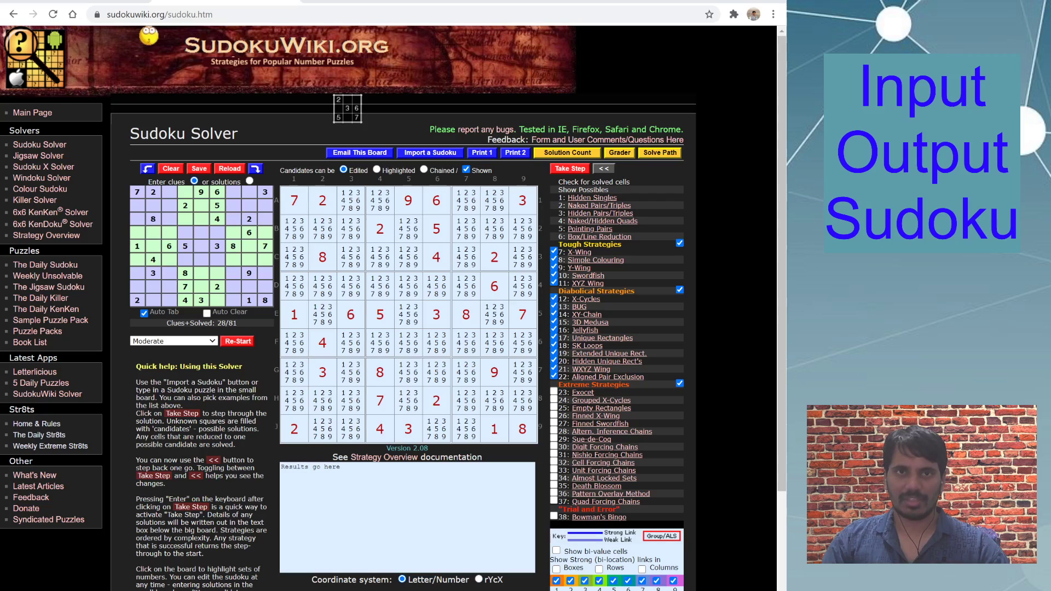
pyautogui.hotkey('ctrl', 'Tab')
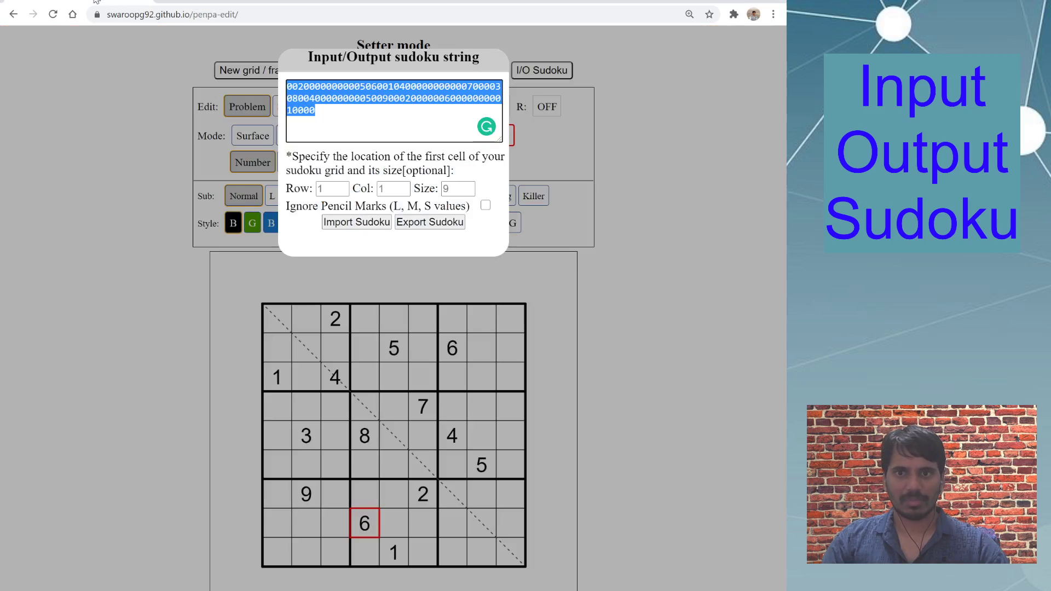
pyautogui.click(376, 116)
pyautogui.hotkey('ctrl', 'a')
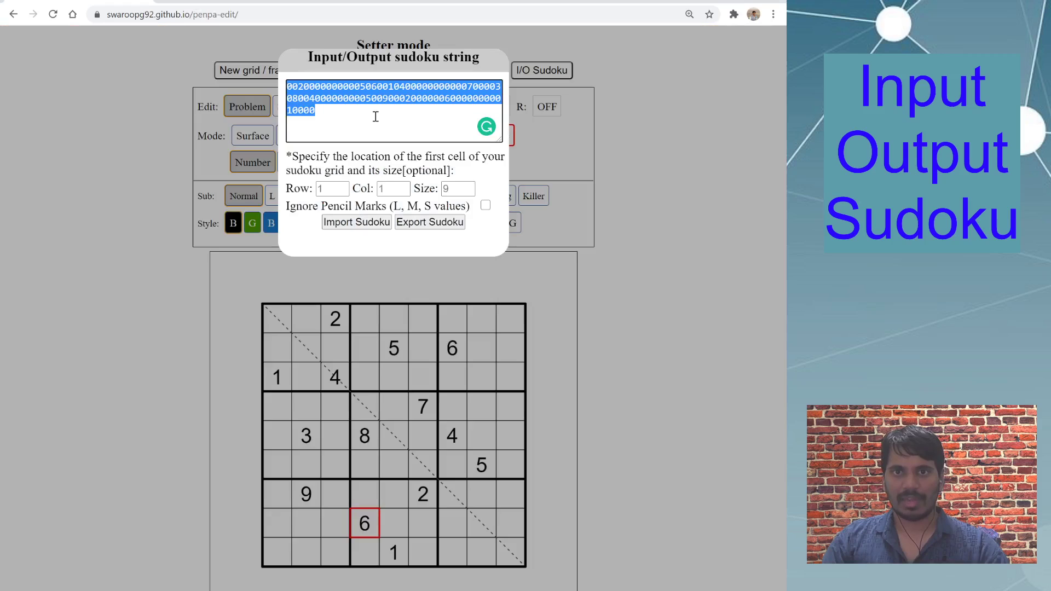
pyautogui.hotkey('ctrl', 'v')
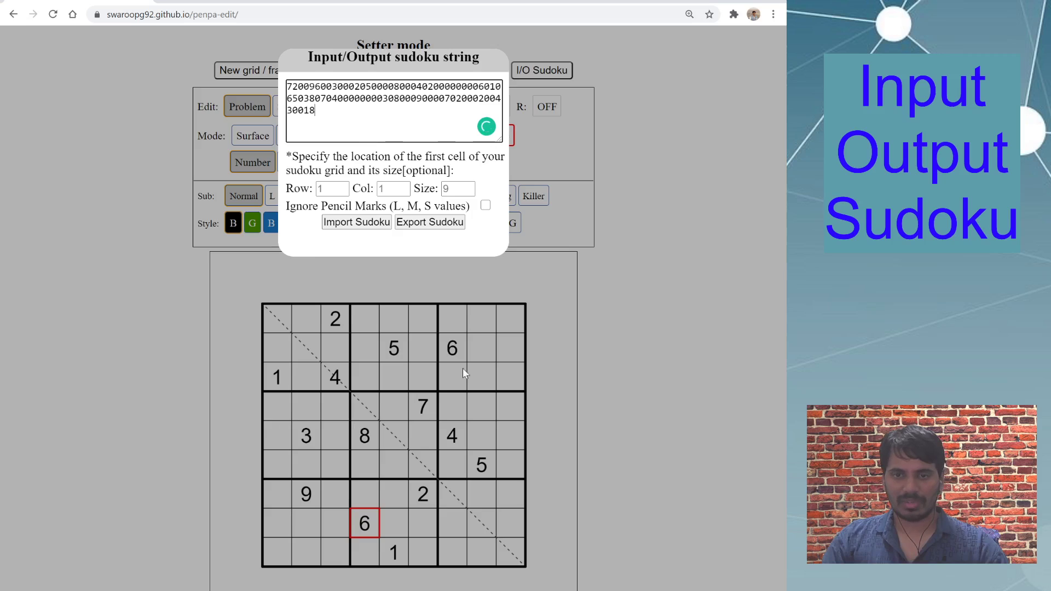
pyautogui.click(562, 344)
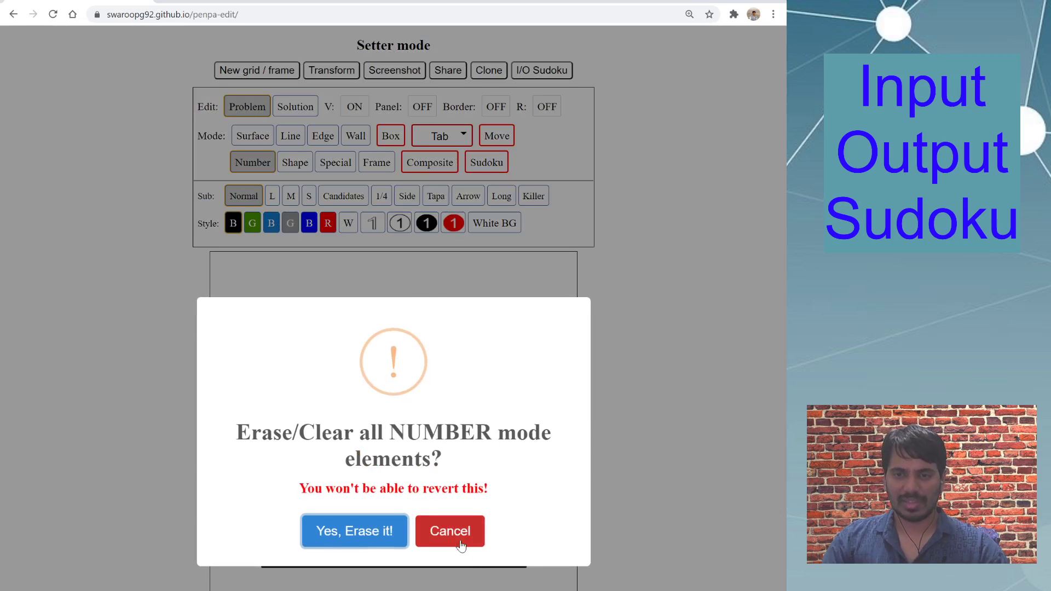
# Erase all Number mode elements from the grid, keeping the diagonal line and box borders
pyautogui.click(455, 531)
pyautogui.click(416, 580)
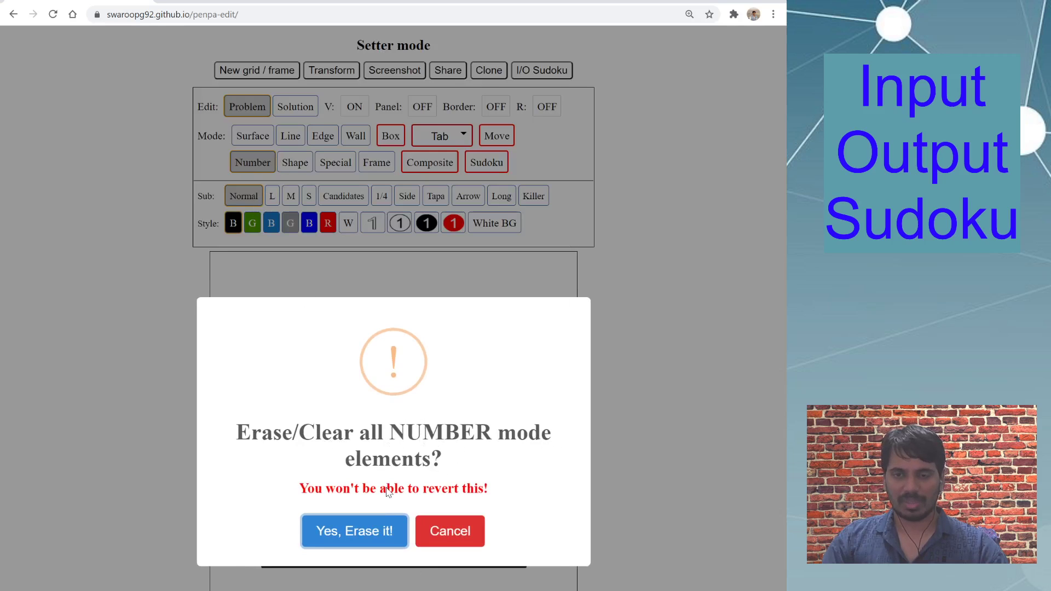
pyautogui.click(382, 533)
pyautogui.click(462, 548)
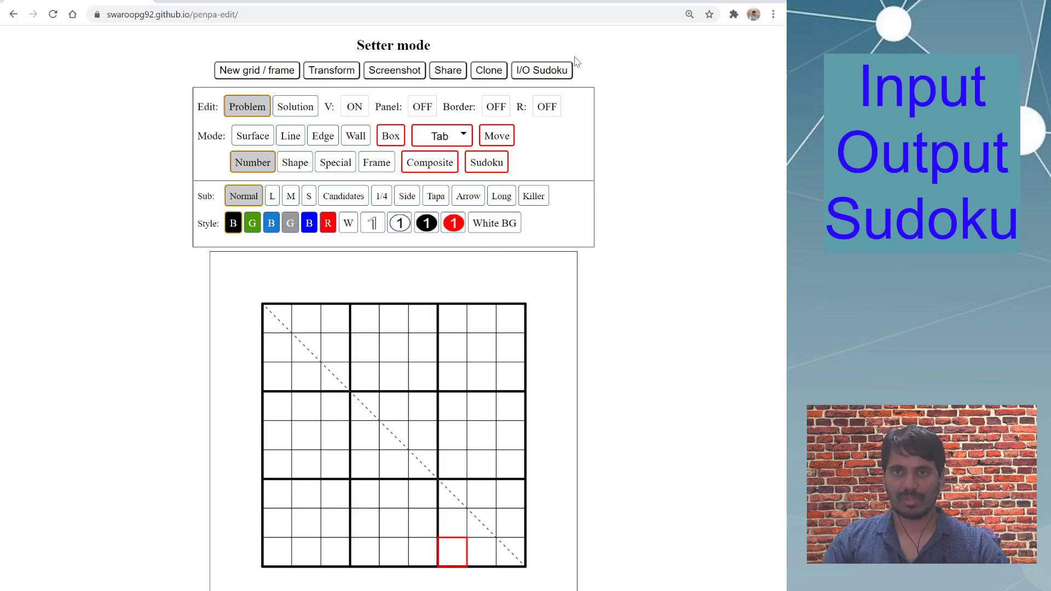
# Import the Moderate puzzle from its 81-digit string into the emptied grid and compare it with the SudokuWiki board
pyautogui.click(556, 69)
pyautogui.click(429, 125)
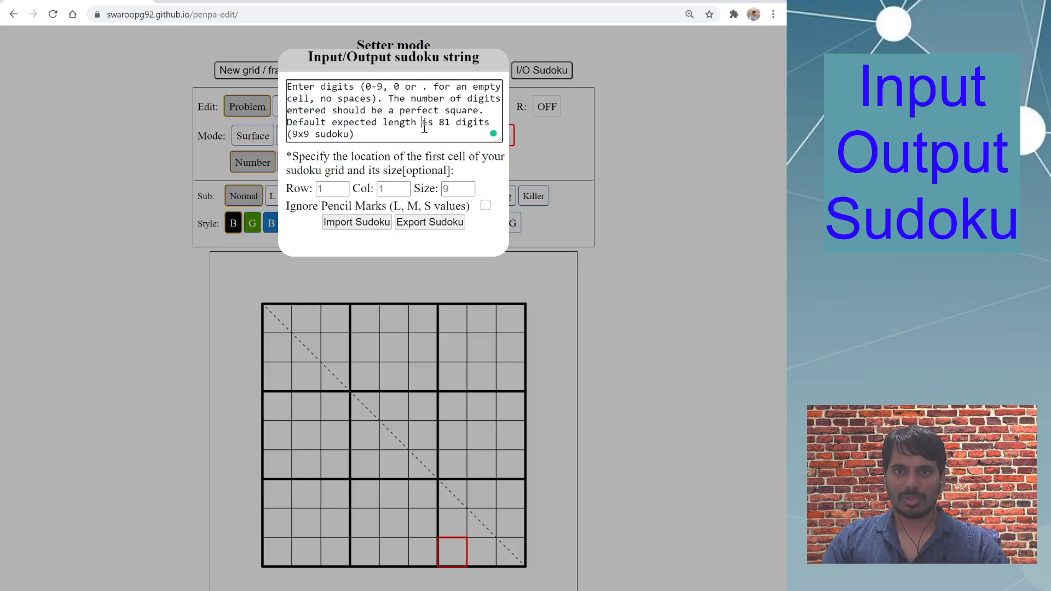
pyautogui.hotkey('ctrl', 'a')
pyautogui.press('BackSpace')
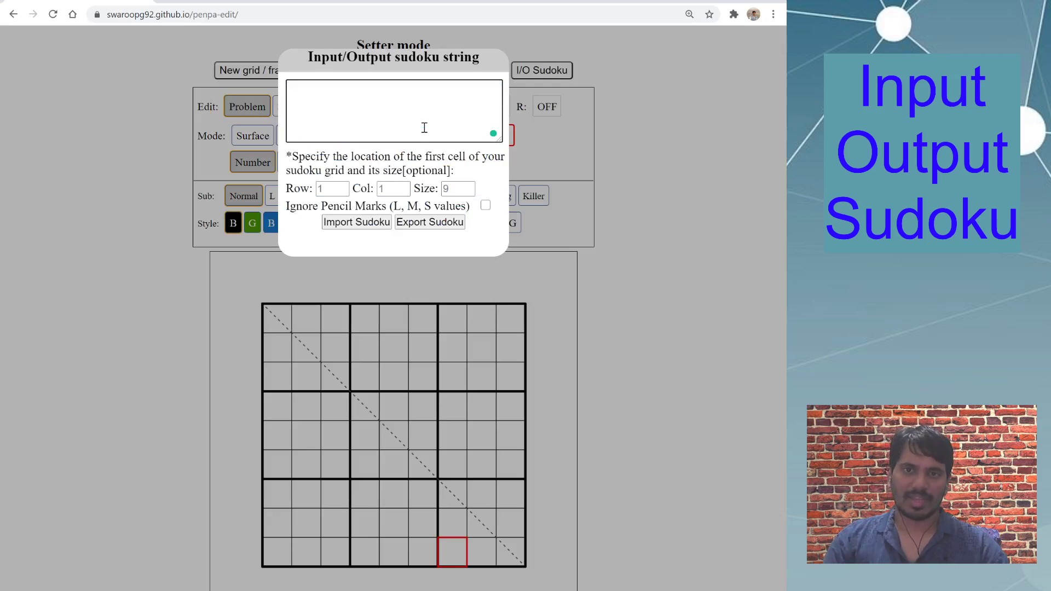
pyautogui.hotkey('ctrl', 'v')
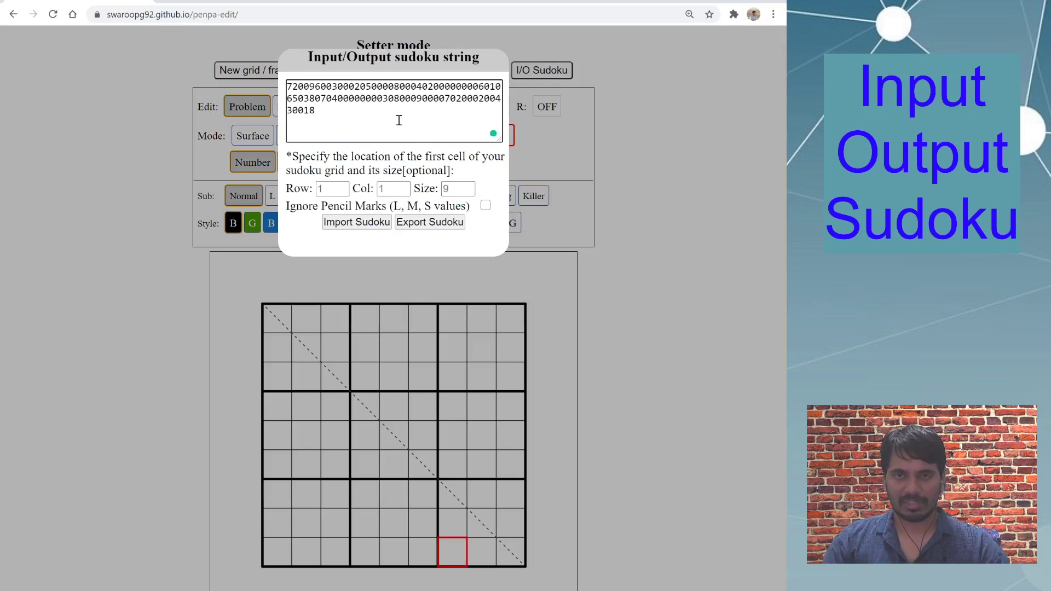
pyautogui.click(371, 228)
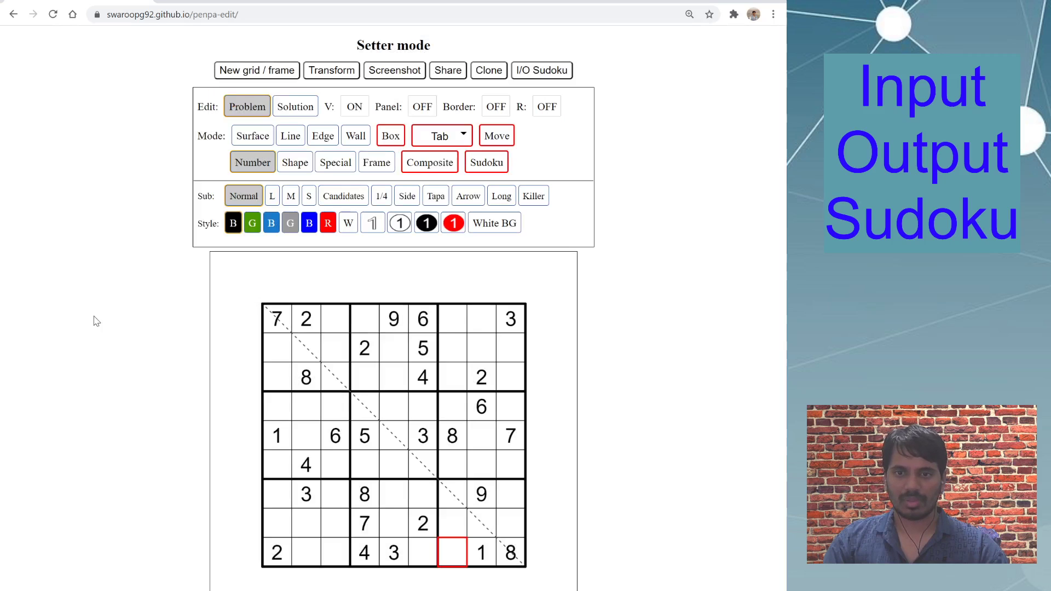
pyautogui.click(96, 320)
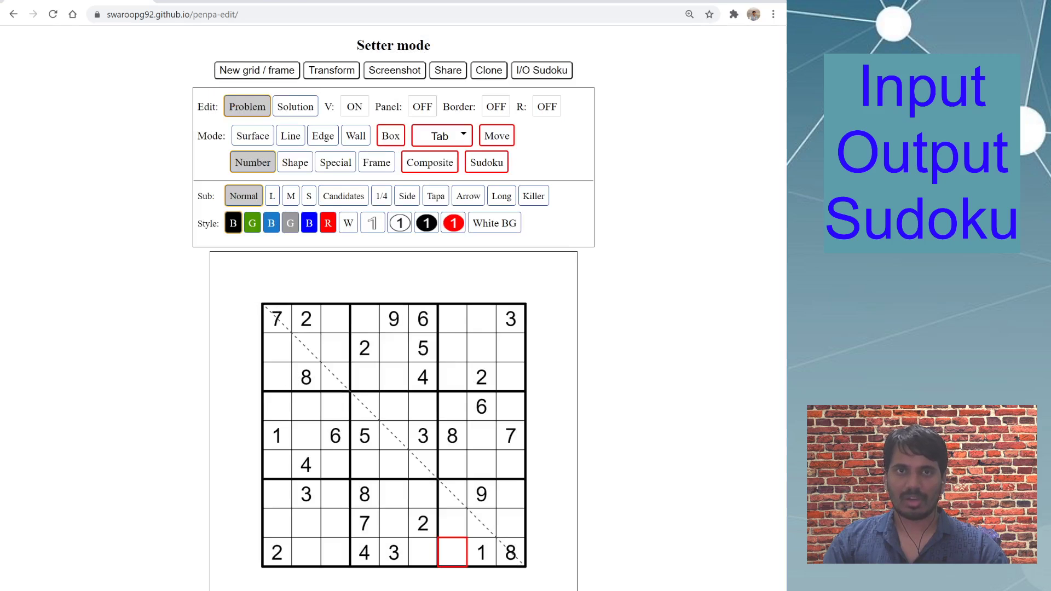
pyautogui.click(212, 3)
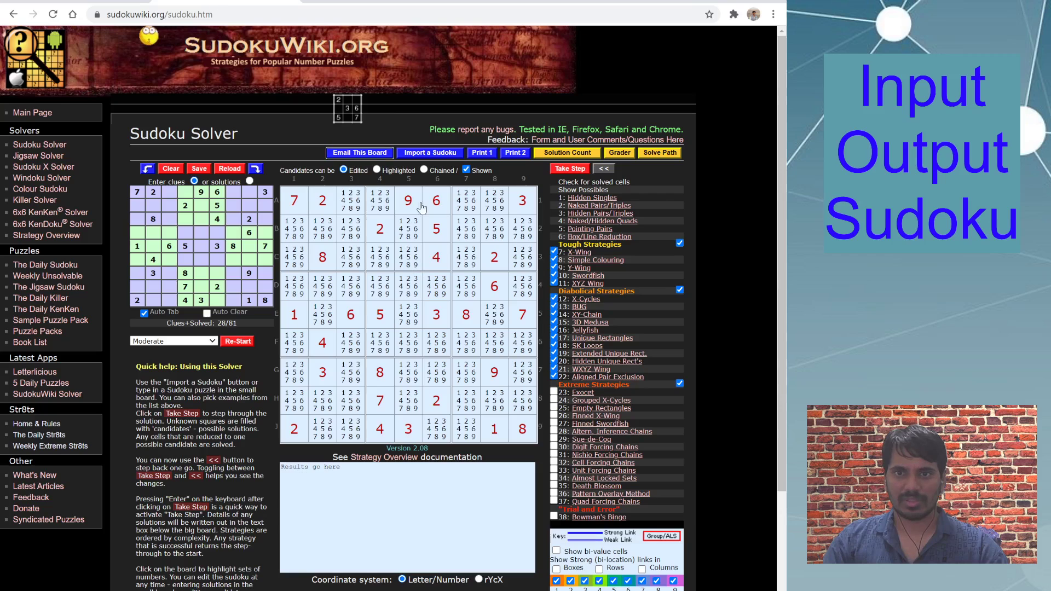
pyautogui.click(75, 5)
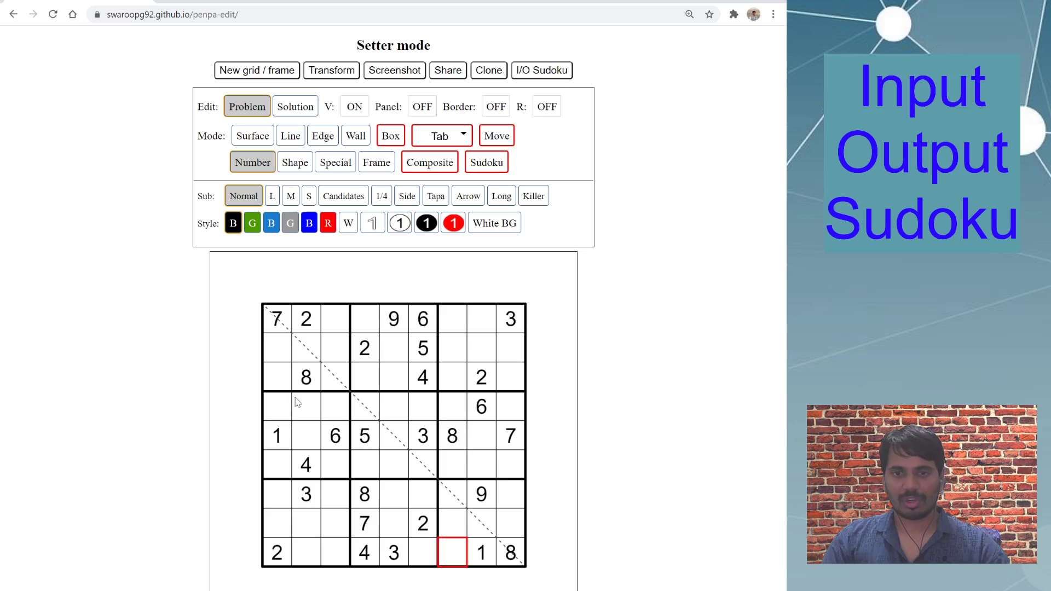
# Set editing to Solution and import the Moderate puzzle's complete 81-digit solution string from SudokuWiki into the Penpa-Edit grid
pyautogui.click(306, 109)
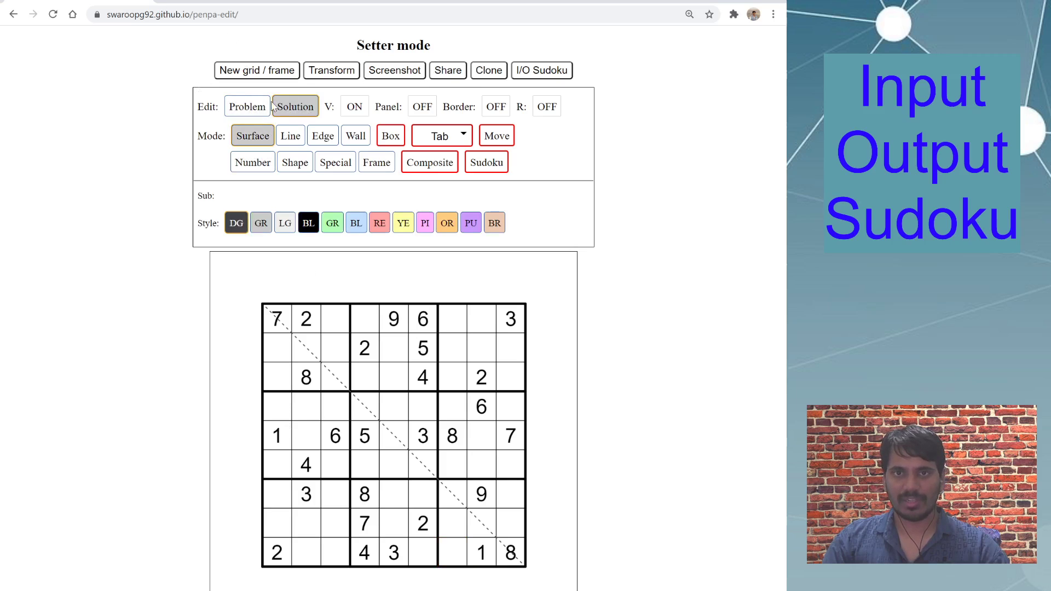
pyautogui.click(253, 1)
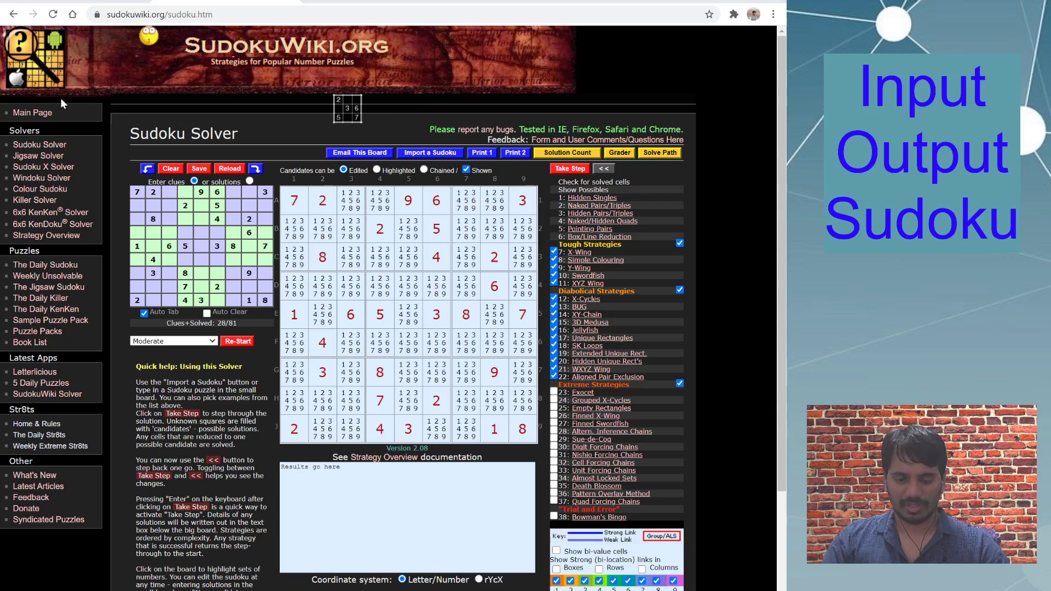
pyautogui.click(35, 2)
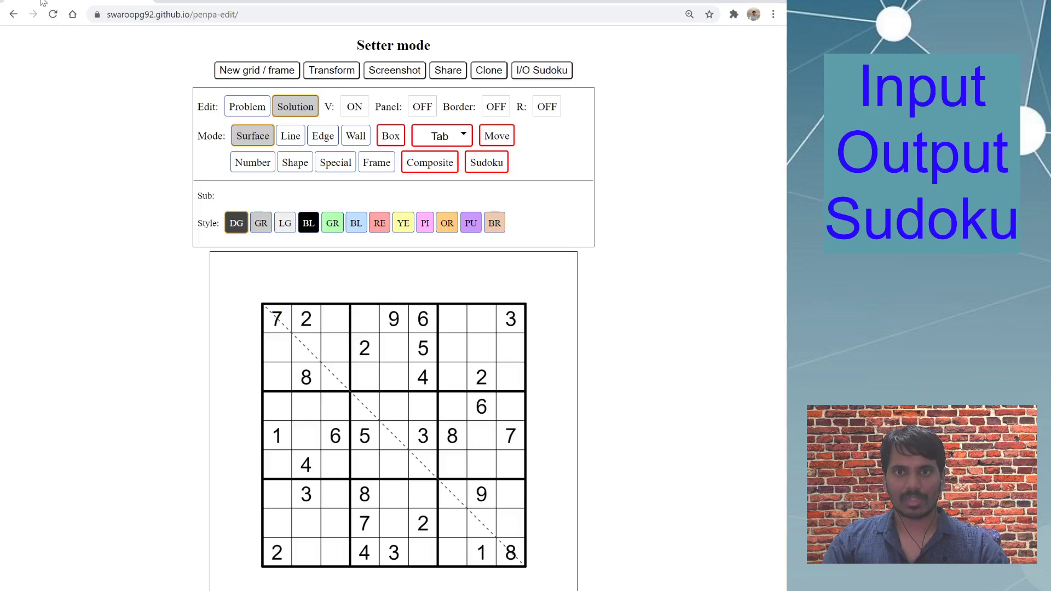
pyautogui.click(534, 76)
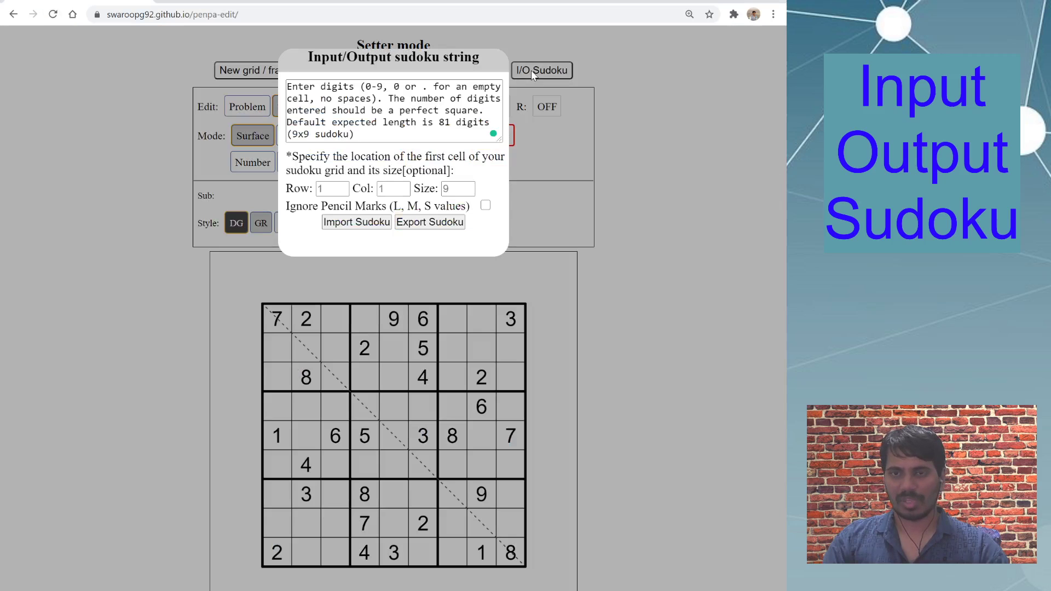
pyautogui.tripleClick(407, 115)
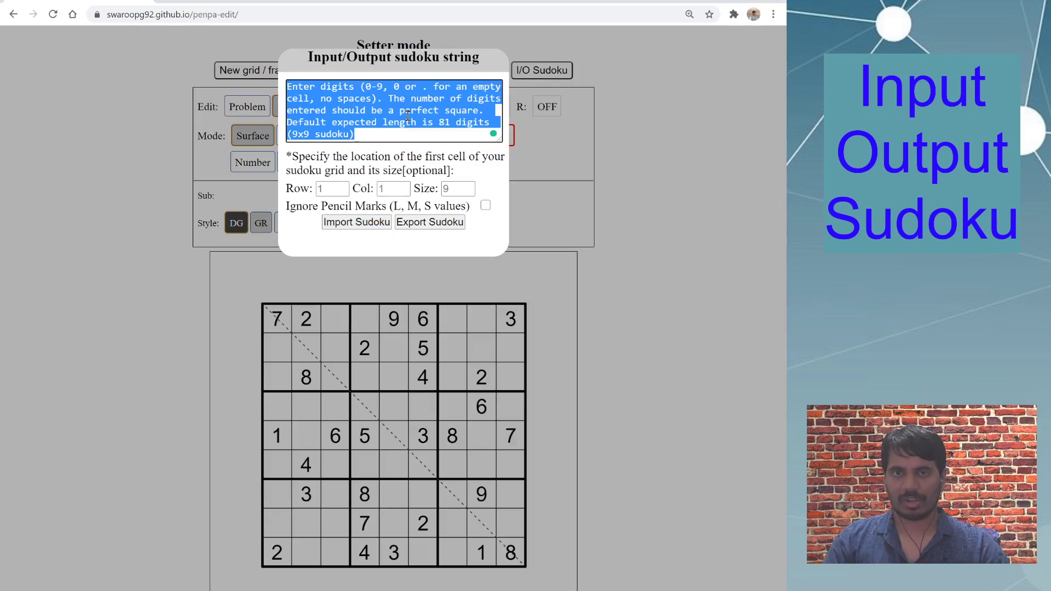
pyautogui.press('BackSpace')
pyautogui.hotkey('ctrl', 'v')
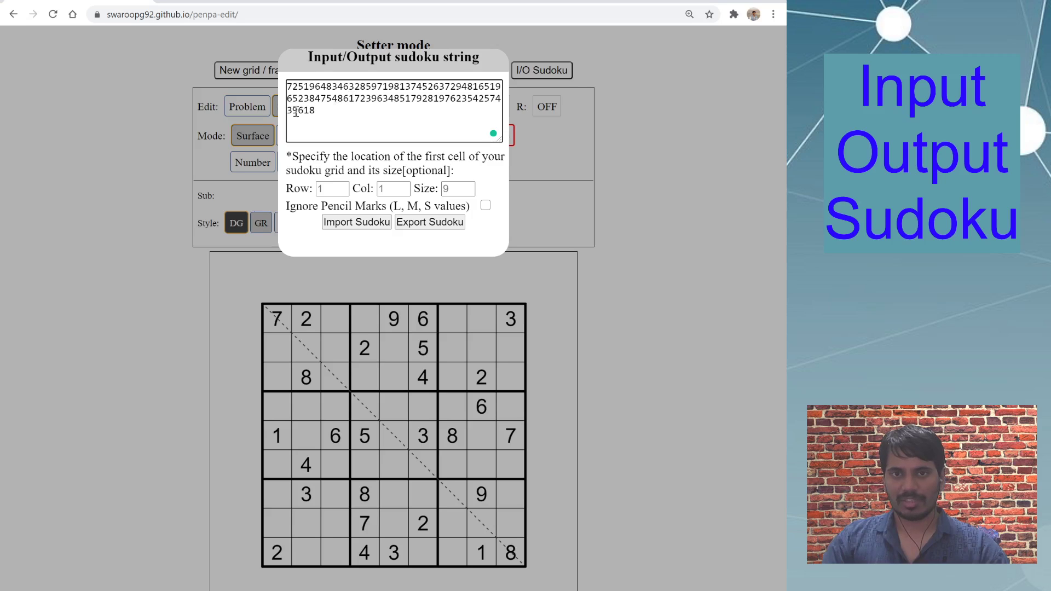
pyautogui.click(355, 222)
pyautogui.click(224, 302)
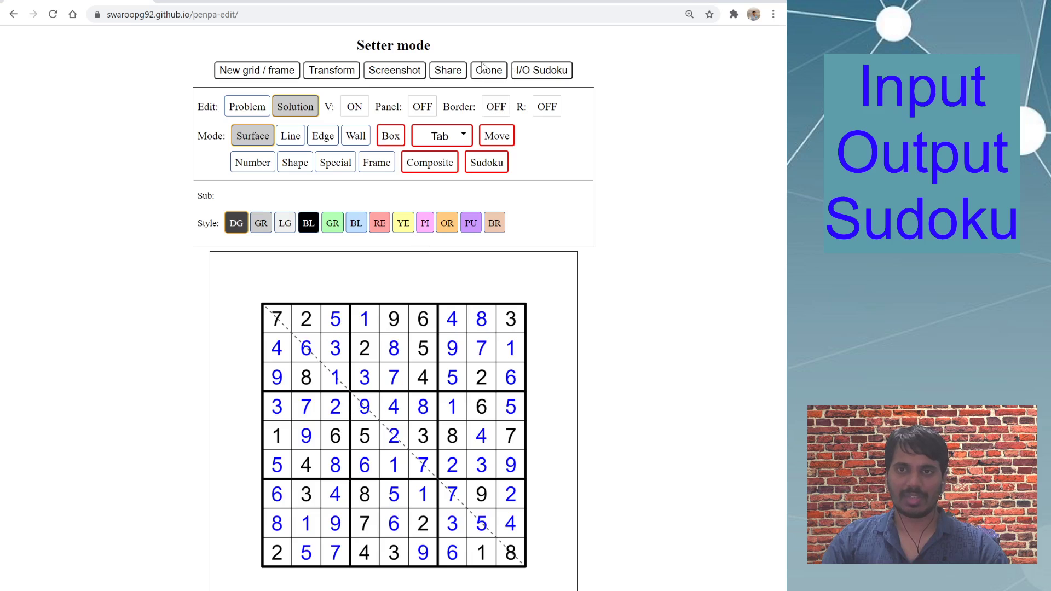
# View the answer-check options for sharing and the sudoku string import/export dialog, leaving both without generating or importing anything
pyautogui.click(459, 75)
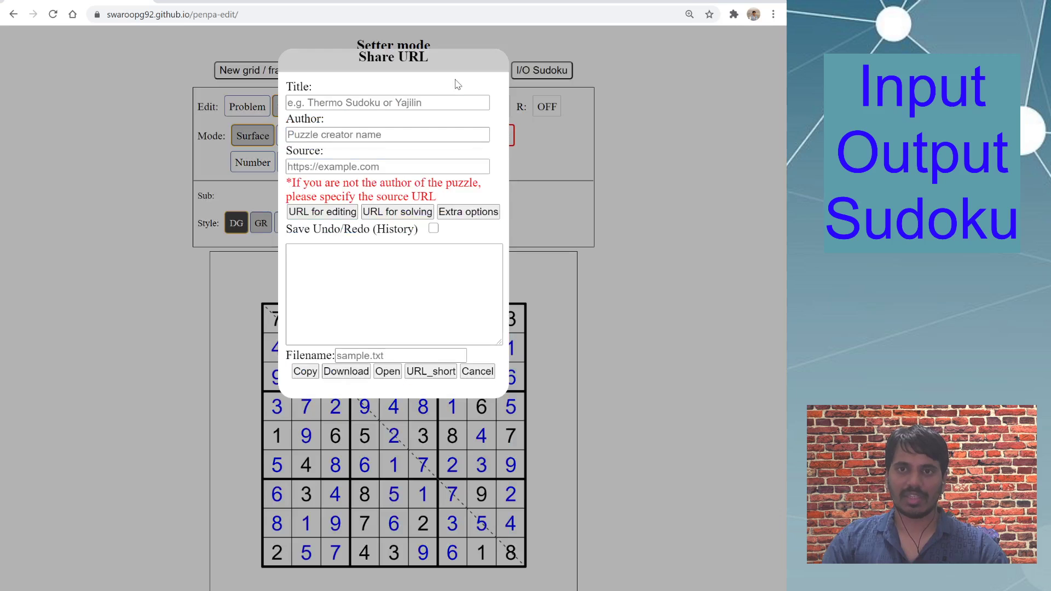
pyautogui.click(485, 219)
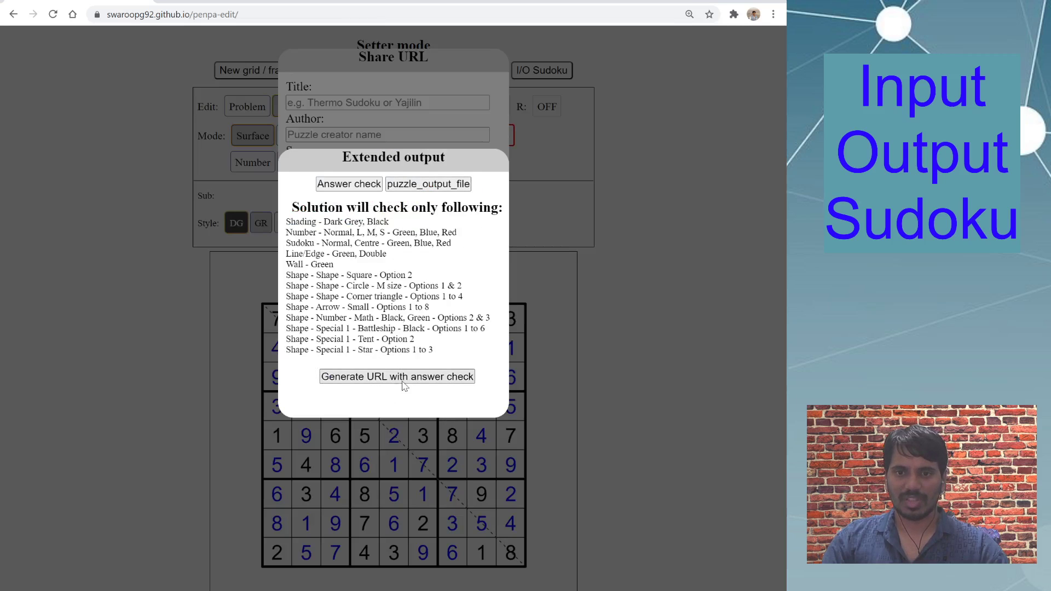
pyautogui.click(643, 373)
pyautogui.click(491, 402)
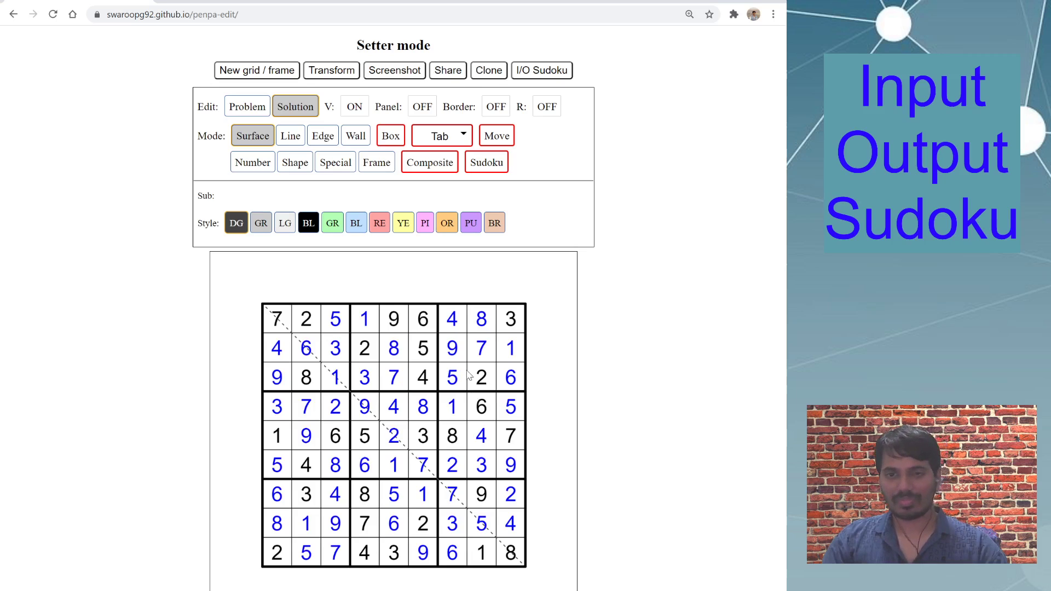
pyautogui.click(537, 71)
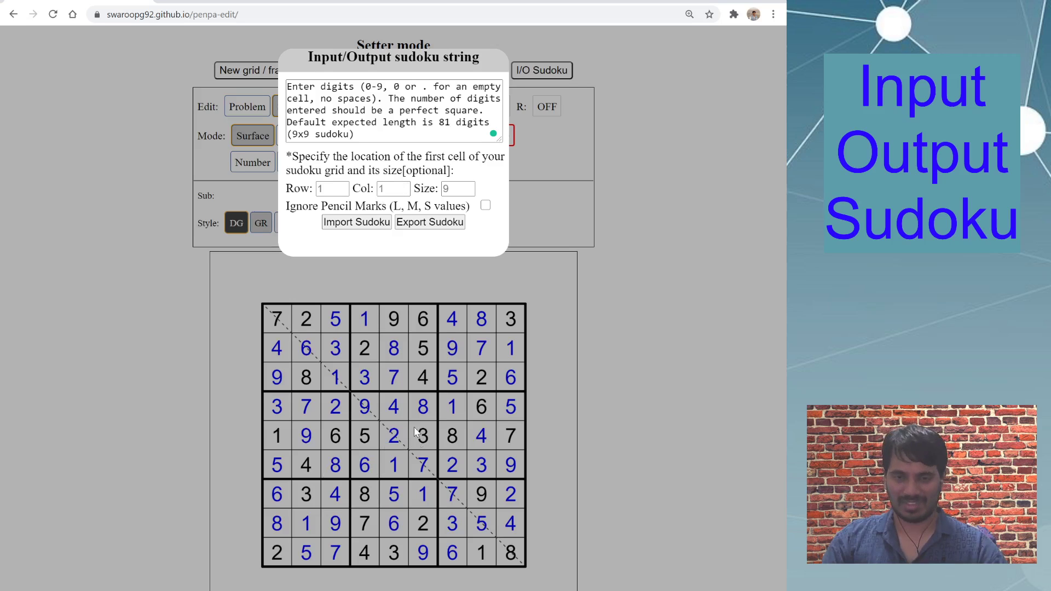
pyautogui.click(163, 325)
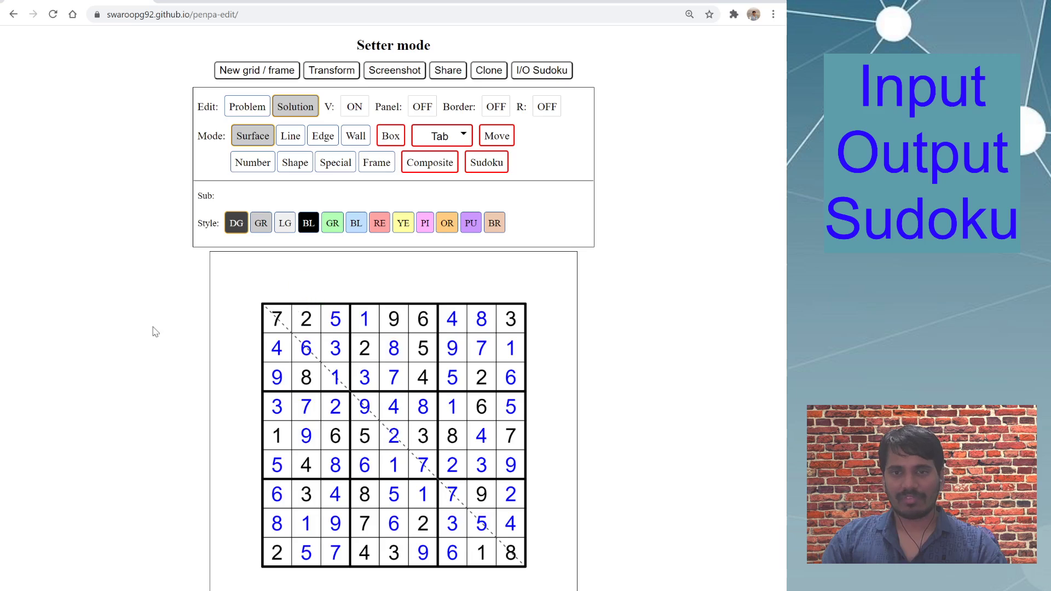
# Erase all elements of both the Problem and Solution layers so that only the blank 9x9 grid remains
pyautogui.click(247, 107)
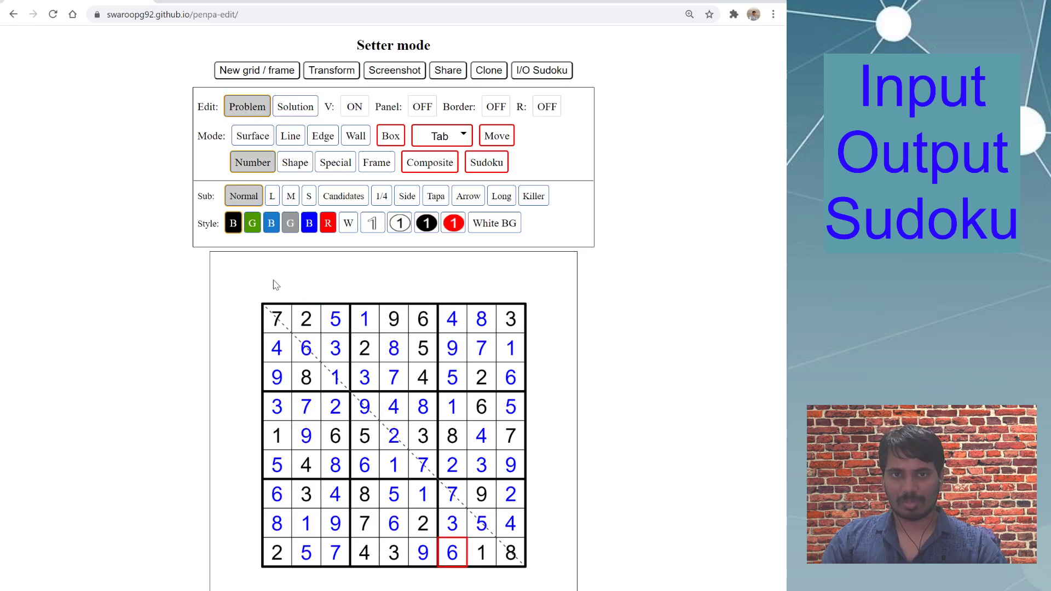
pyautogui.click(491, 582)
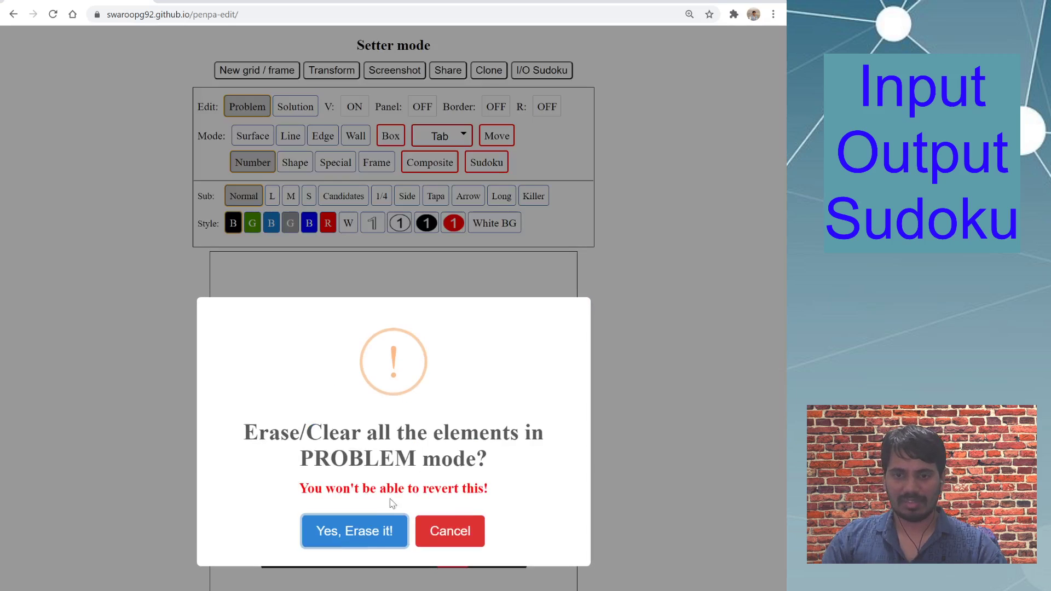
pyautogui.click(369, 539)
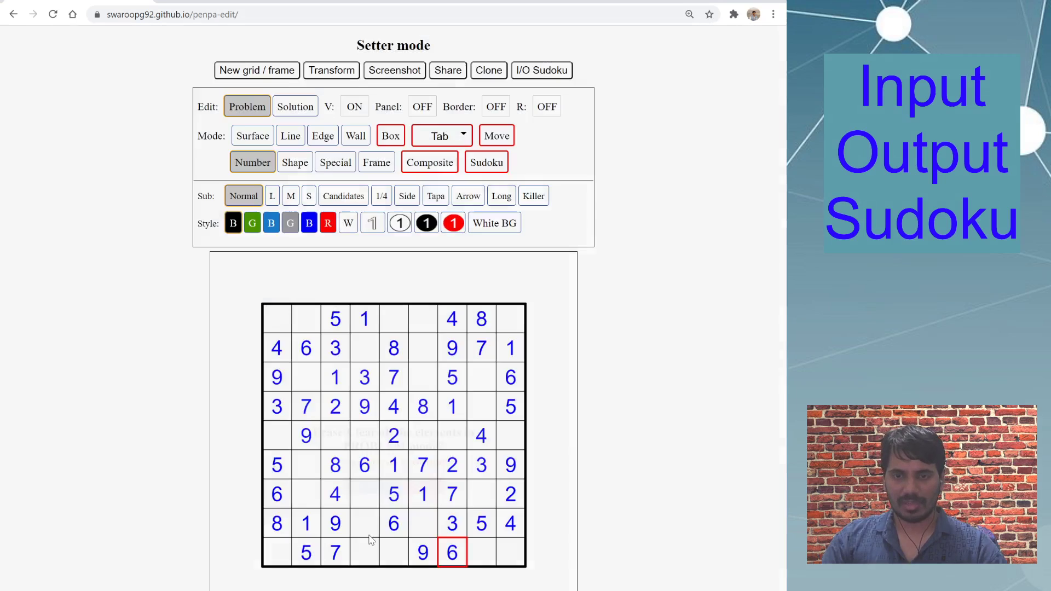
pyautogui.click(286, 109)
pyautogui.click(492, 583)
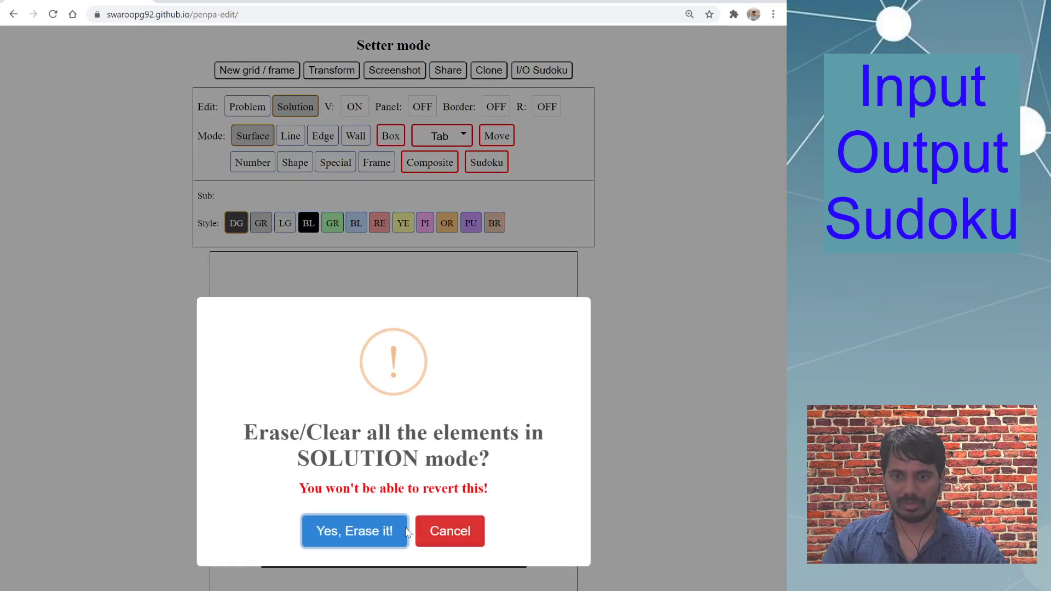
pyautogui.click(359, 528)
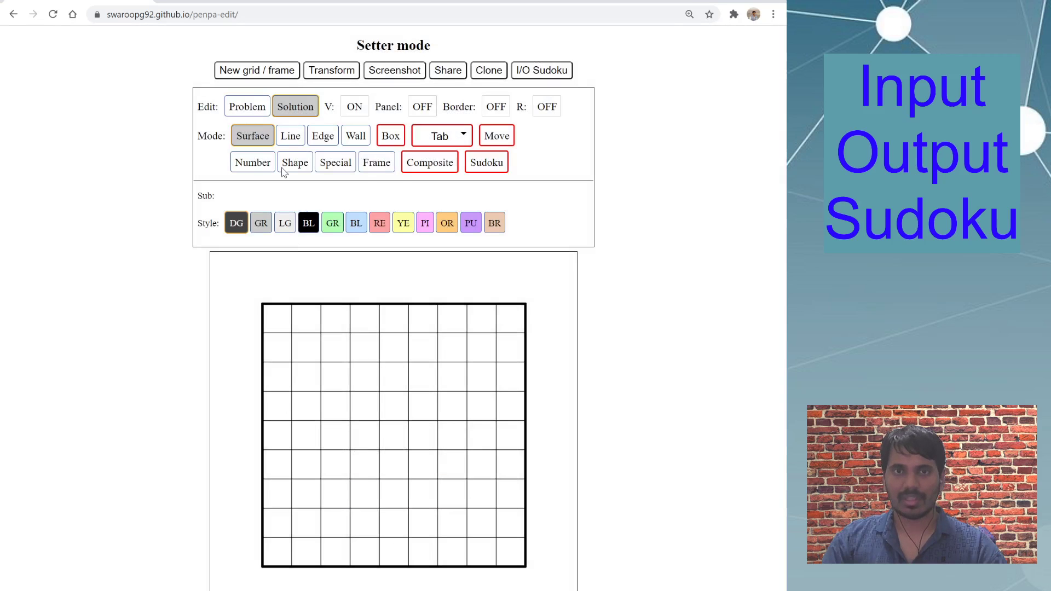
# Return to Problem editing and add three rows of space above the grid with the Transform tool
pyautogui.click(252, 102)
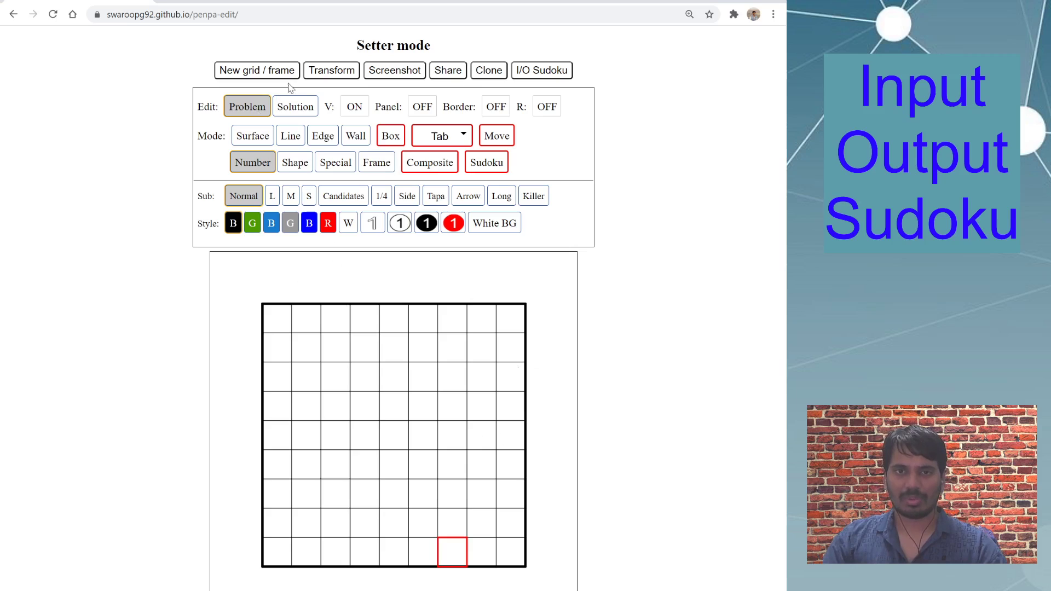
pyautogui.click(332, 74)
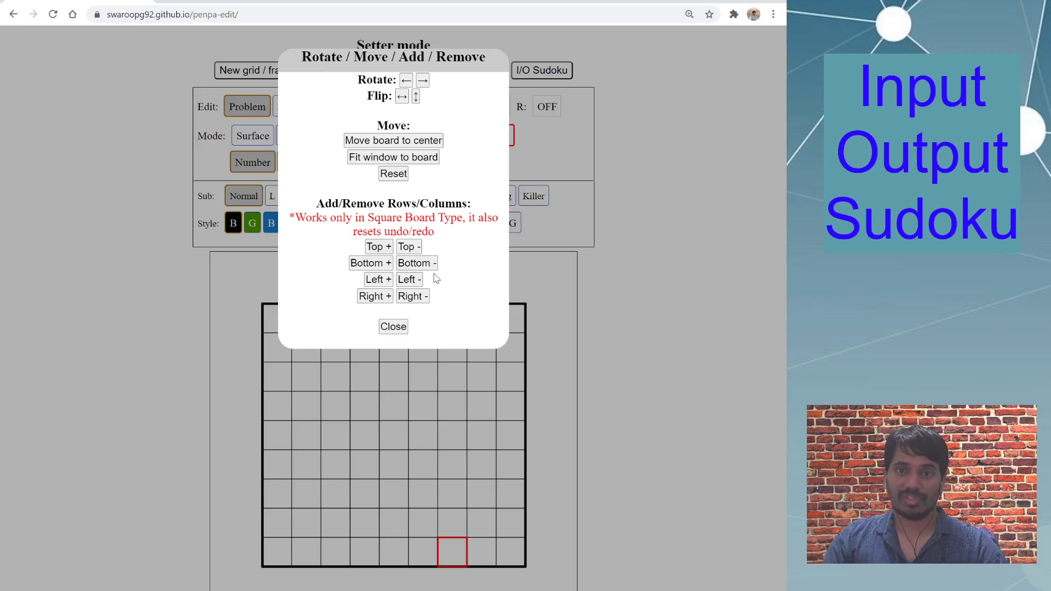
pyautogui.click(376, 246)
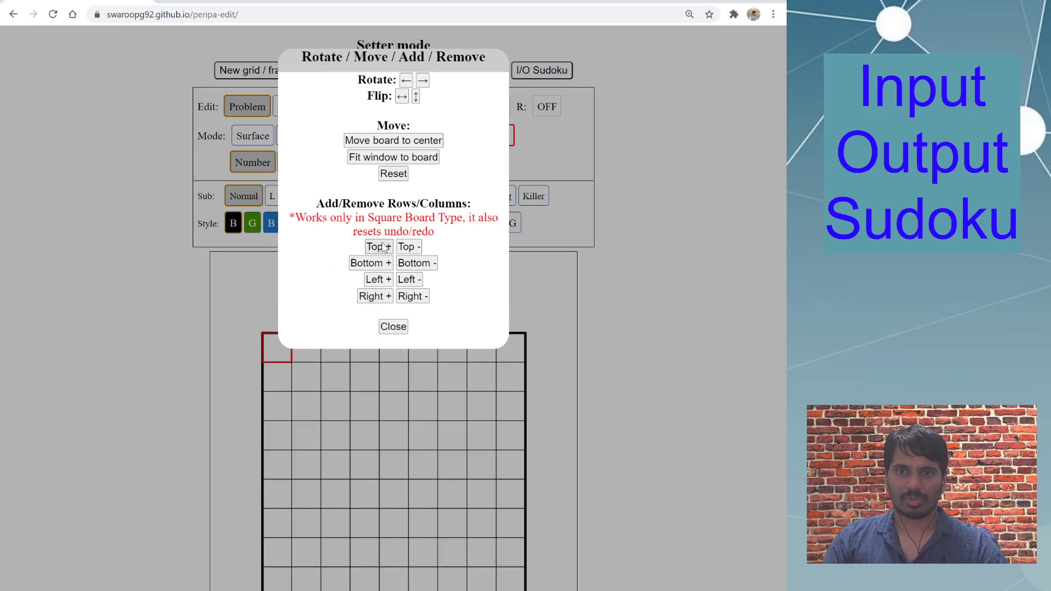
pyautogui.click(375, 247)
pyautogui.click(383, 326)
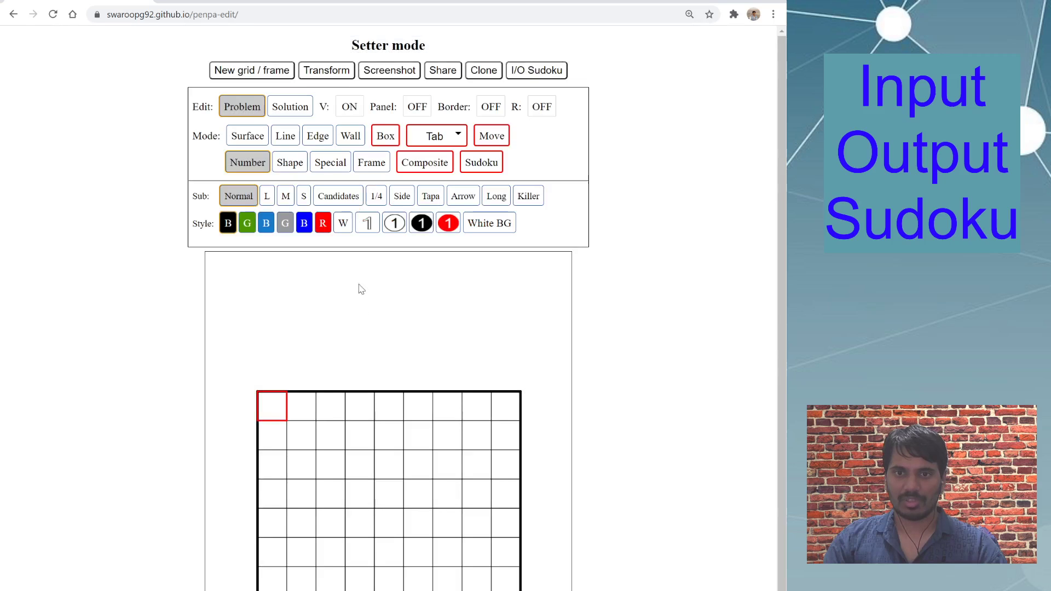
# Try out Long number text in the space above the grid with the samples "asdf" and "fda"
pyautogui.click(283, 300)
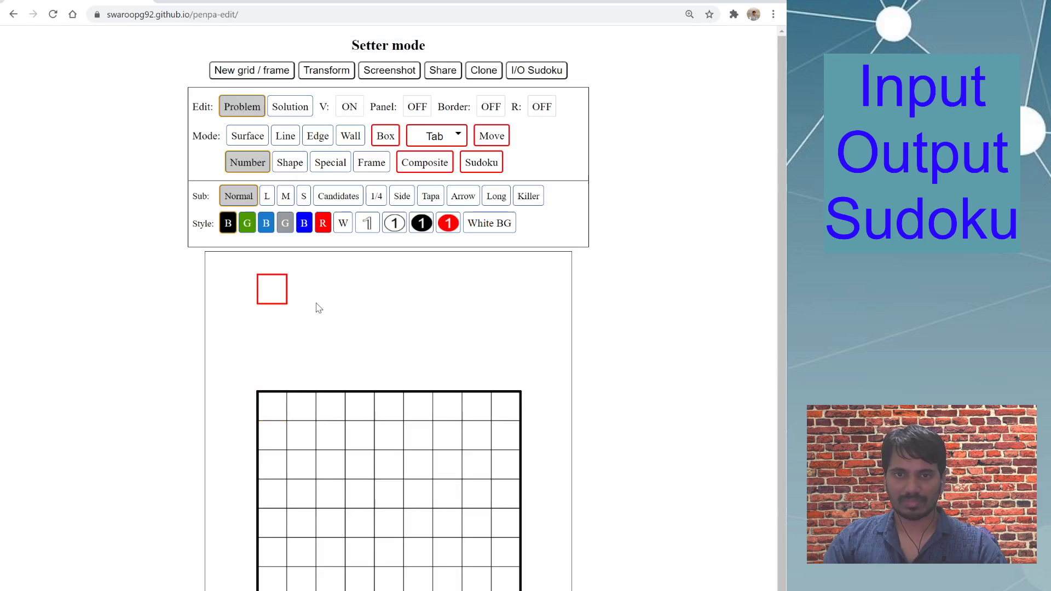
pyautogui.write('f')
pyautogui.click(280, 298)
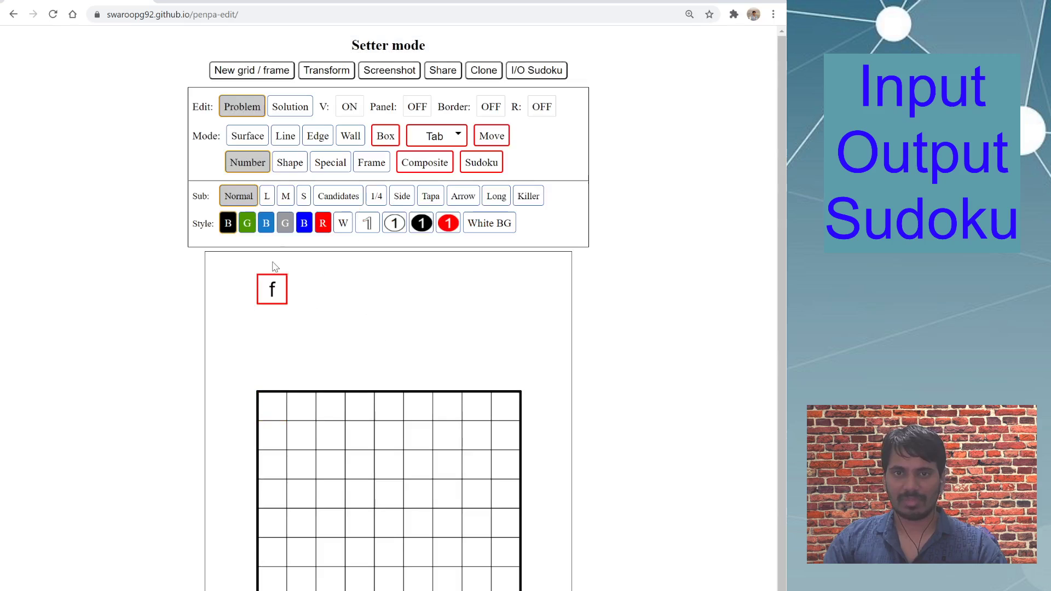
pyautogui.press('BackSpace')
pyautogui.click(496, 196)
pyautogui.write('asdf')
pyautogui.click(330, 315)
pyautogui.write('fda')
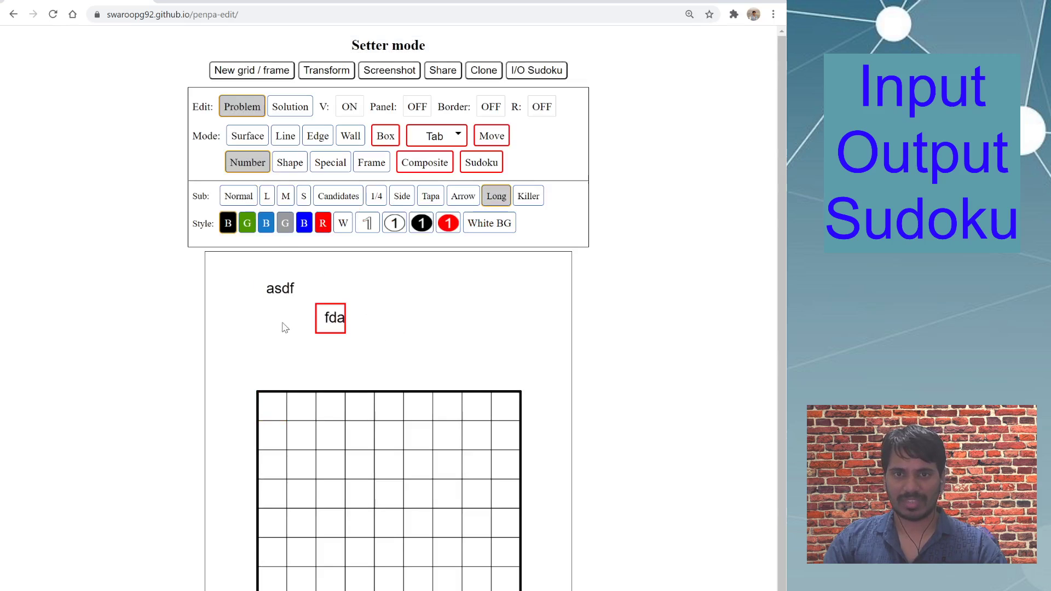
# Replace the "asdf" sample text above the grid with the title "This is Classic Sudoku"
pyautogui.click(285, 298)
pyautogui.write('This')
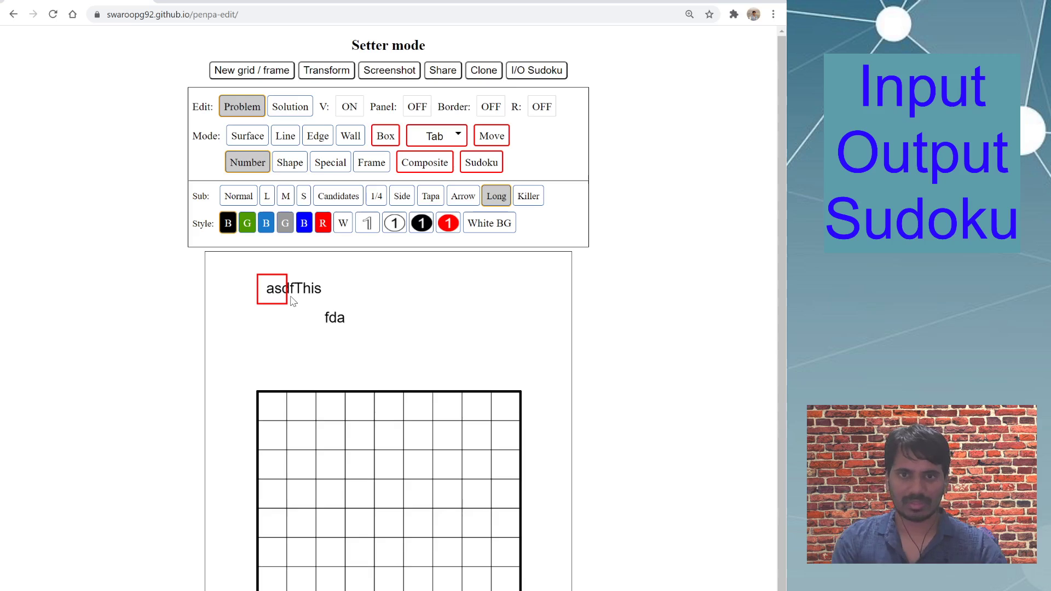
pyautogui.press('BackSpace')
pyautogui.press('BackSpace')
pyautogui.press('BackSpace')
pyautogui.press('BackSpace')
pyautogui.press('BackSpace')
pyautogui.press('BackSpace')
pyautogui.press('BackSpace')
pyautogui.press('BackSpace')
pyautogui.write('This')
pyautogui.press('BackSpace')
pyautogui.press('BackSpace')
pyautogui.press('BackSpace')
pyautogui.press('BackSpace')
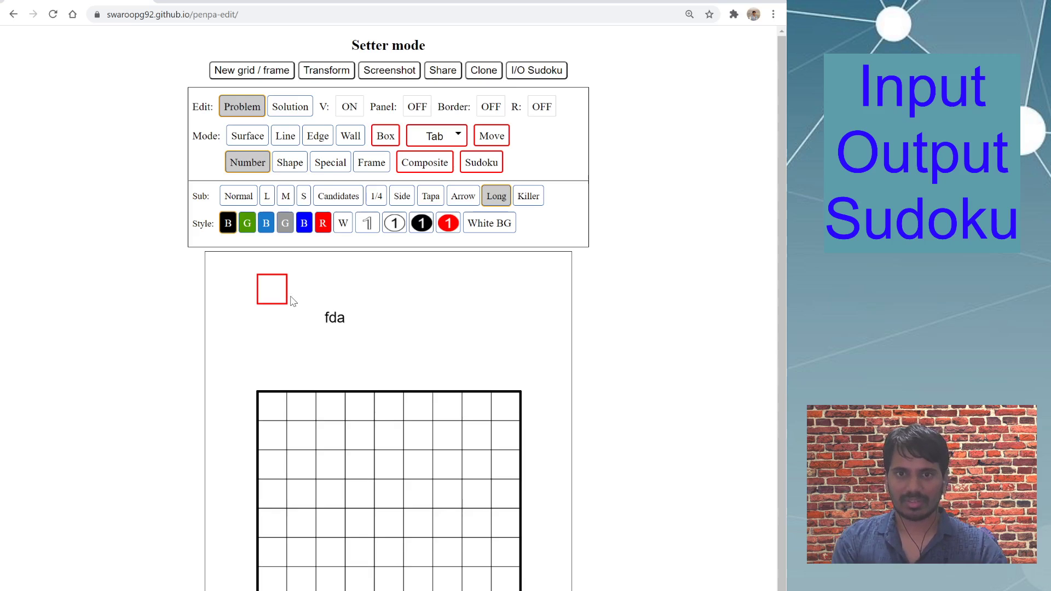
pyautogui.press('BackSpace')
pyautogui.press('BackSpace')
pyautogui.press('BackSpace')
pyautogui.press('BackSpace')
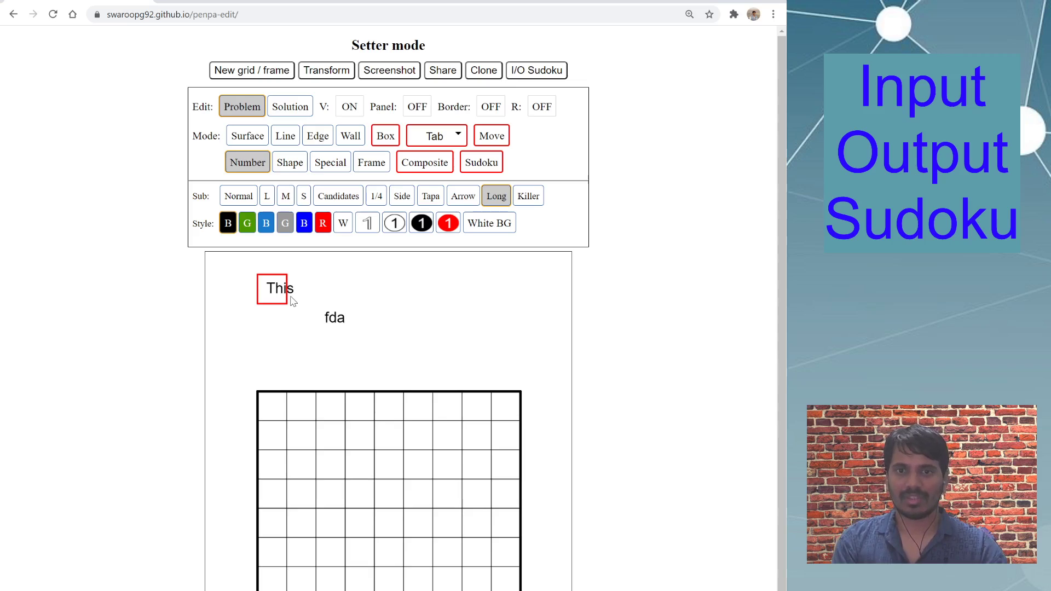
pyautogui.write('This is FC')
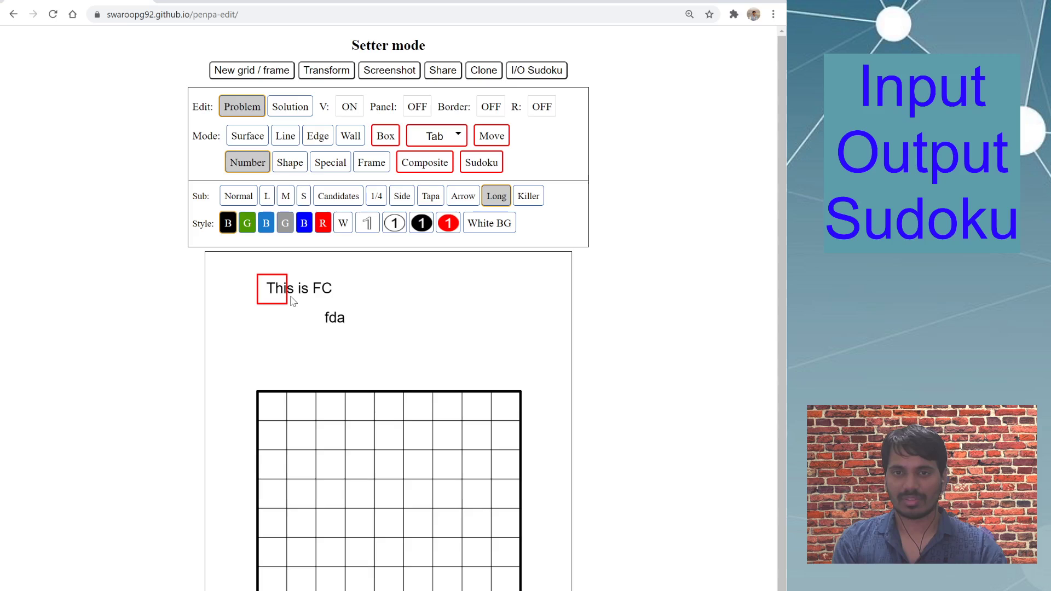
pyautogui.write('assic Sudoku')
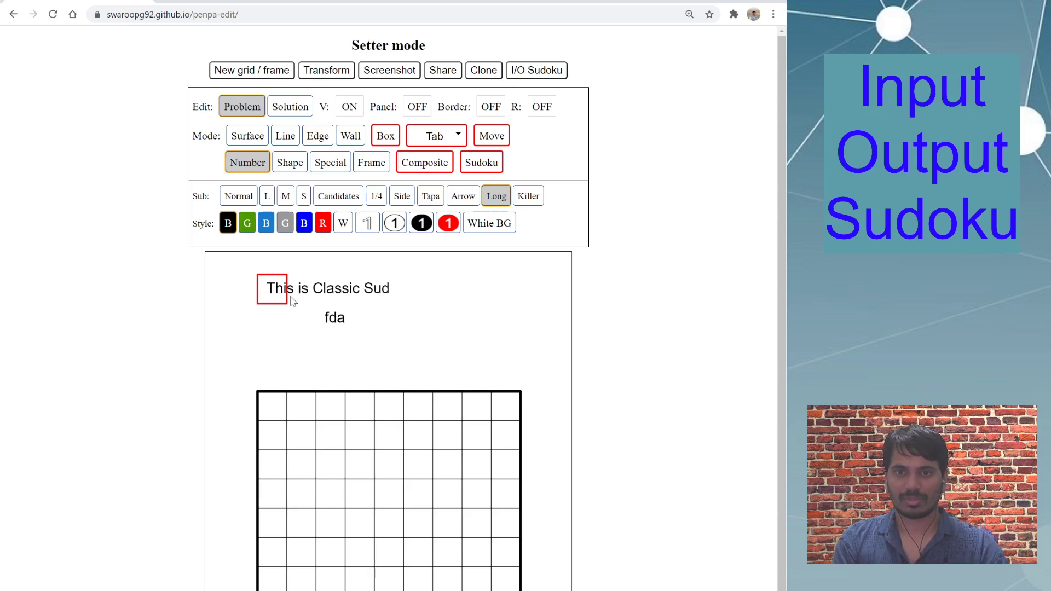
# Delete the leftover "fda" sample text beneath the title
pyautogui.click(335, 318)
pyautogui.press('Delete')
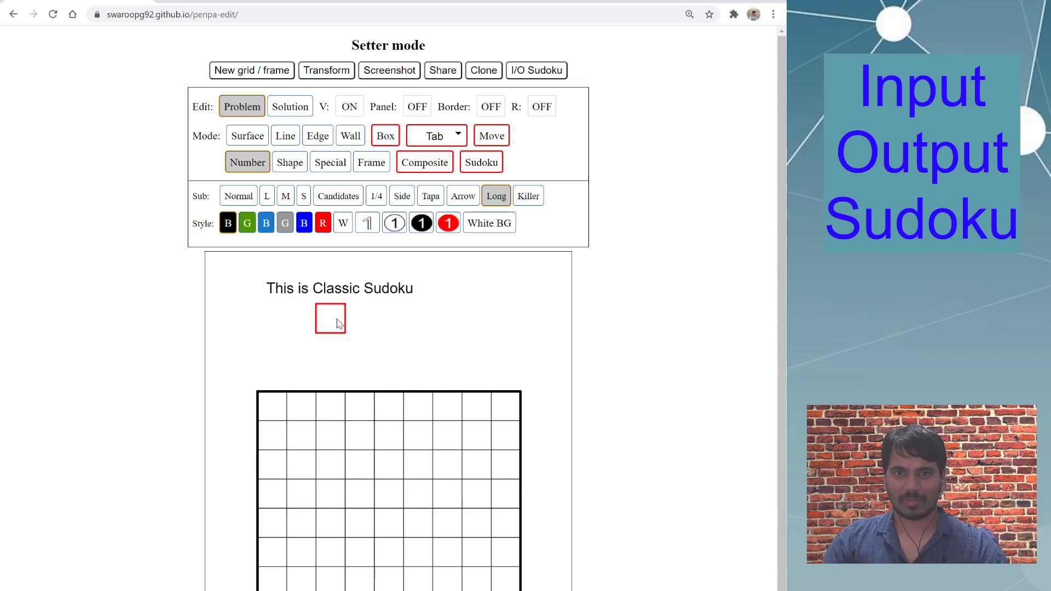
pyautogui.press('Right')
pyautogui.press('Right')
pyautogui.press('Right')
pyautogui.press('Right')
pyautogui.click(310, 351)
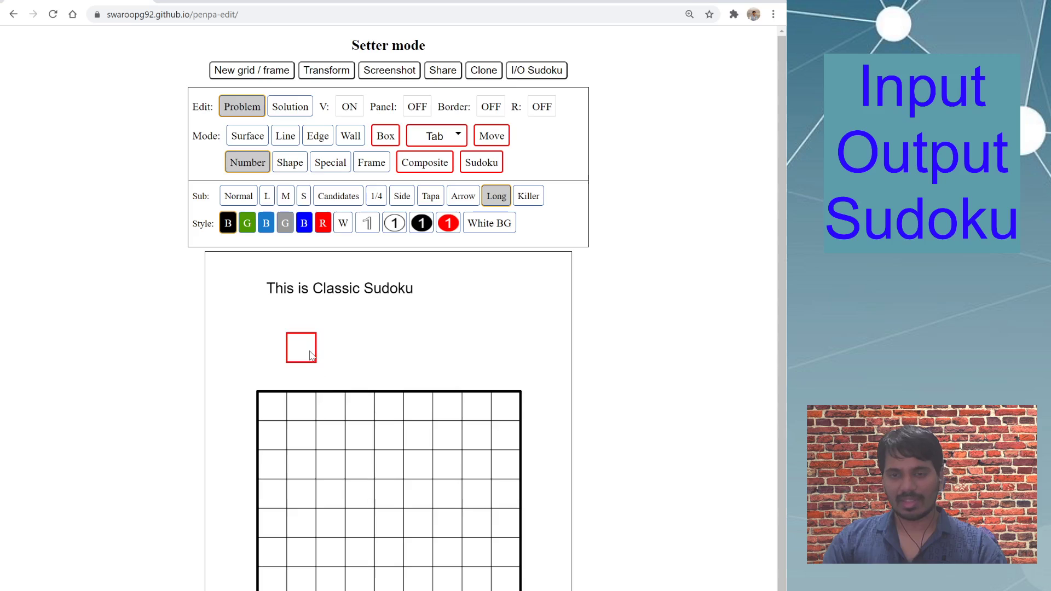
# Import the copied 81-digit solution string into the board, leaving the first-cell row, column and size at their defaults
pyautogui.click(540, 73)
pyautogui.moveTo(283, 86); pyautogui.dragTo(356, 134)
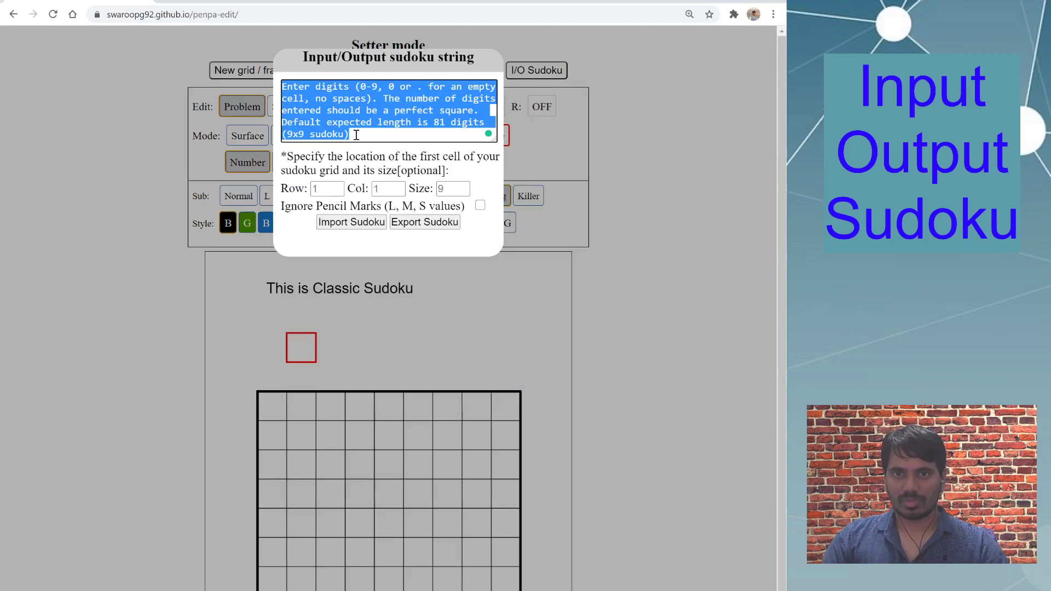
pyautogui.hotkey('ctrl', 'v')
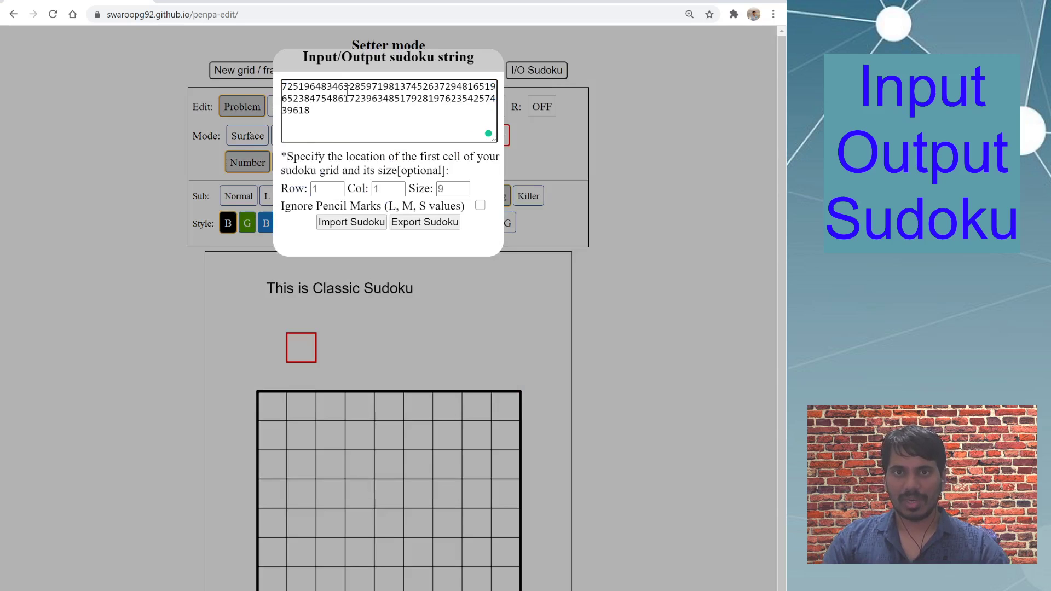
pyautogui.click(340, 224)
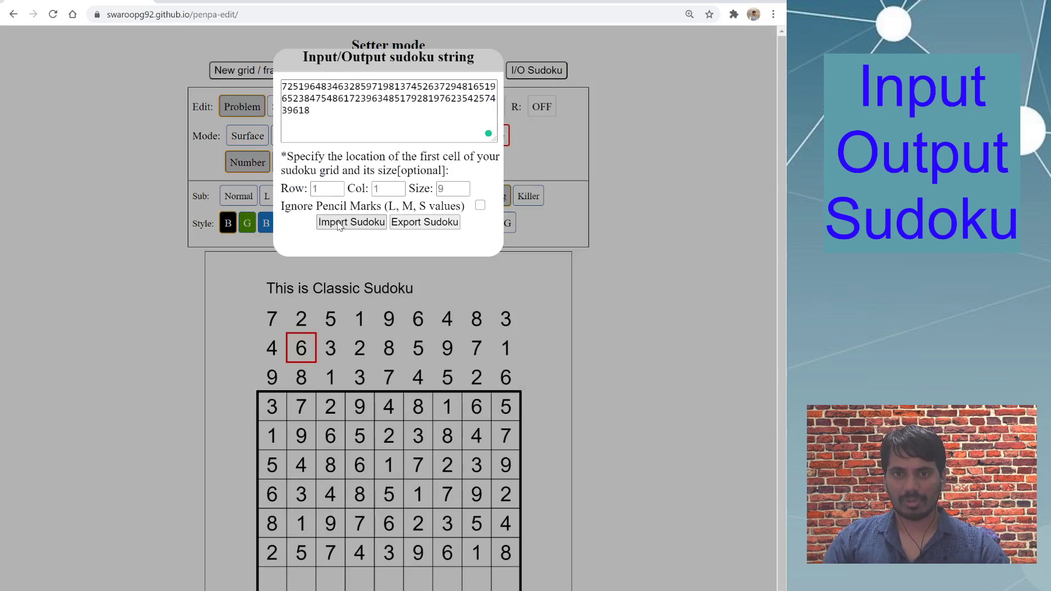
pyautogui.click(163, 356)
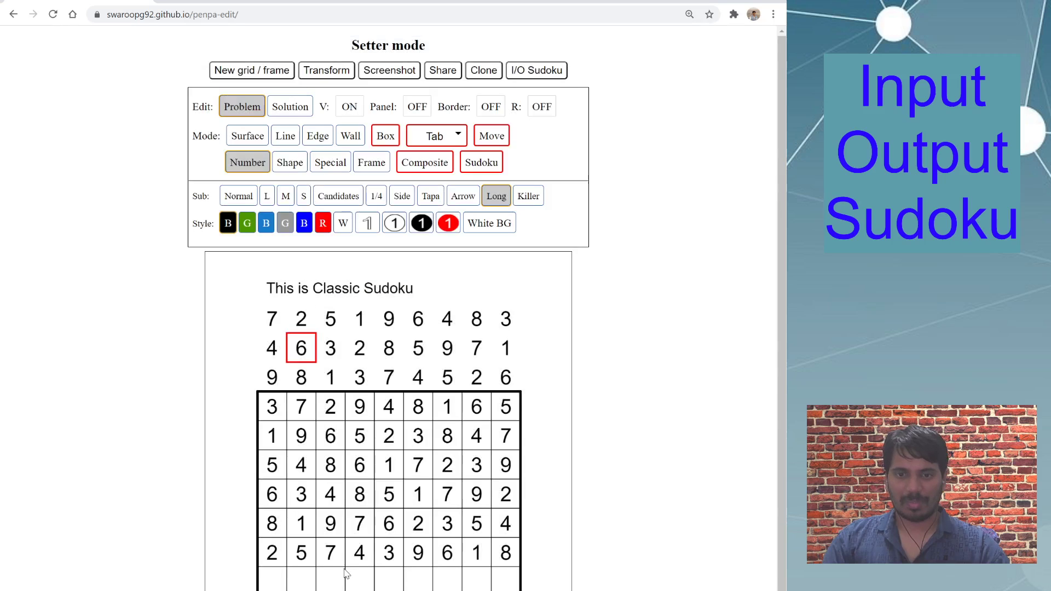
# Examine where the imported digits start relative to the grid's first cell, and view the import dialog's location fields
pyautogui.click(349, 585)
pyautogui.click(272, 328)
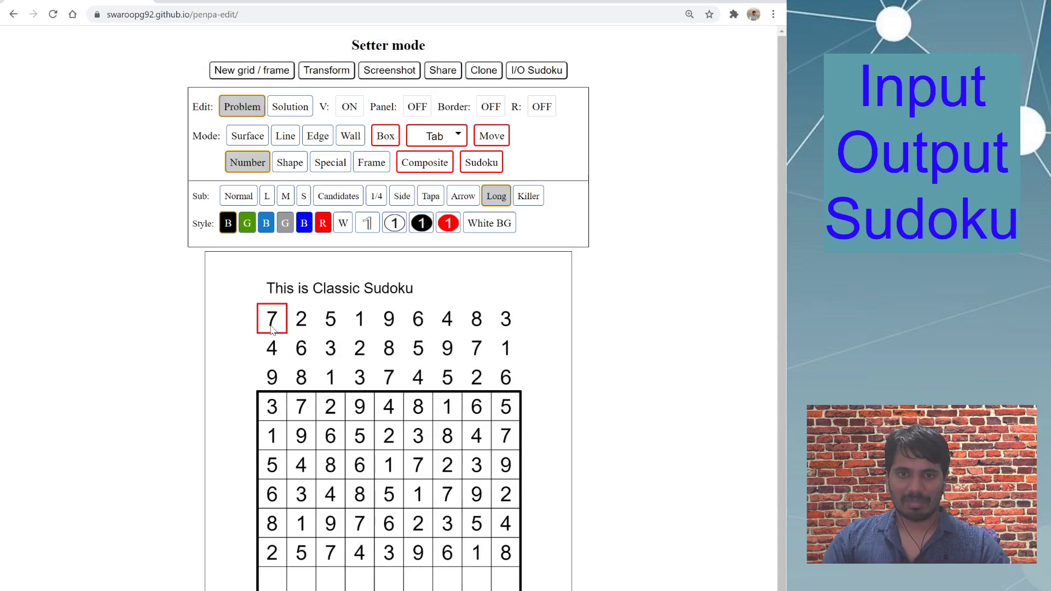
pyautogui.click(255, 277)
pyautogui.click(255, 308)
pyautogui.click(263, 308)
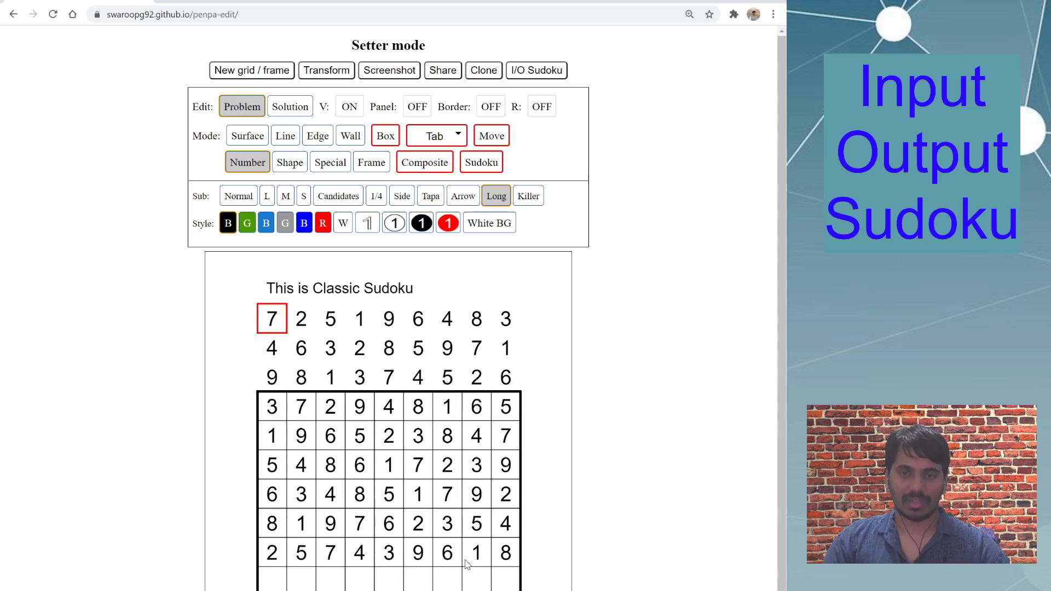
pyautogui.click(386, 440)
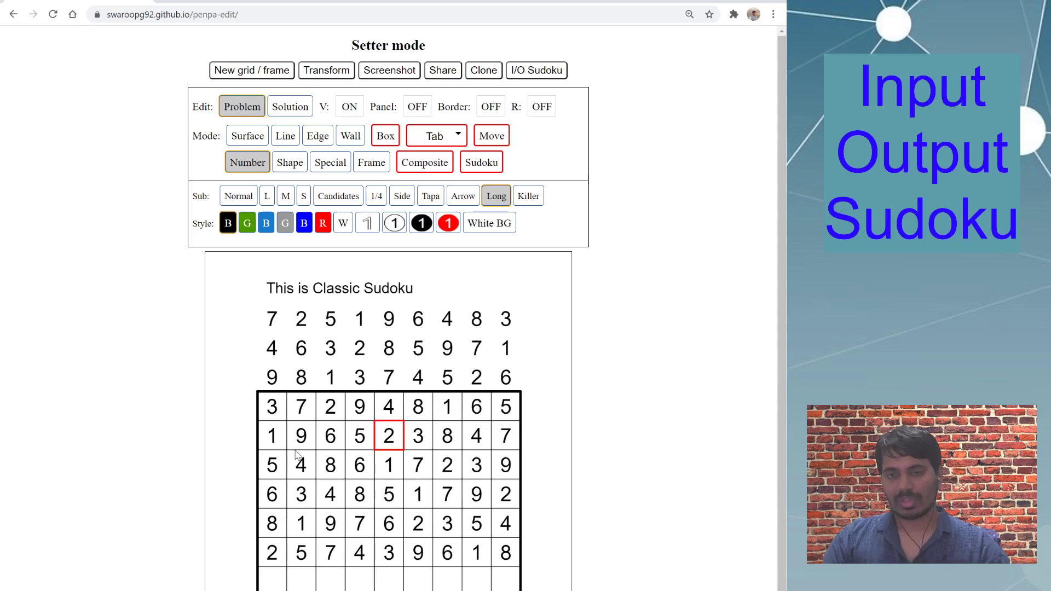
pyautogui.click(280, 413)
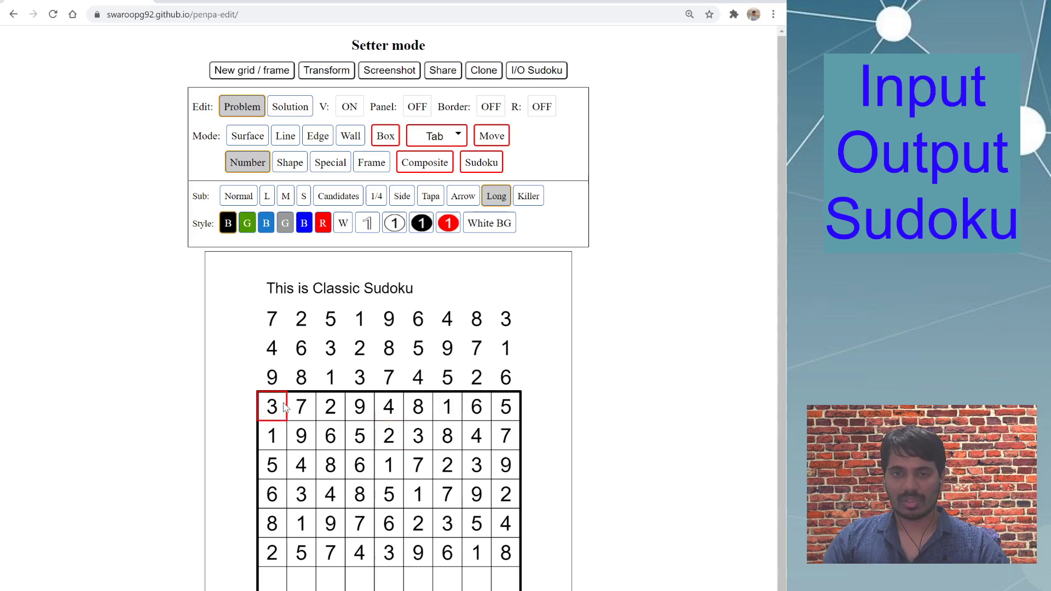
pyautogui.click(530, 81)
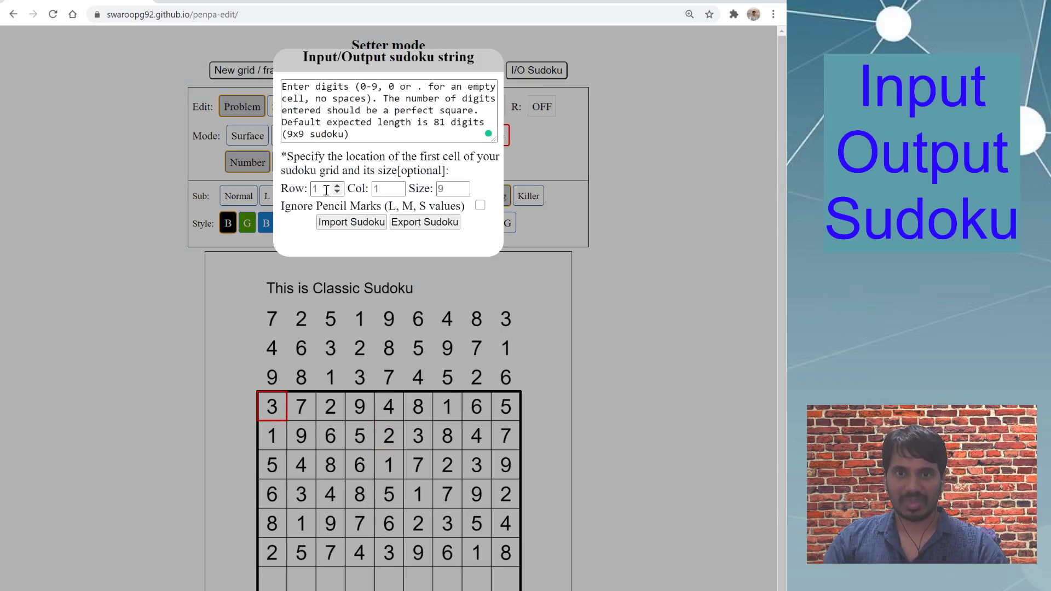
pyautogui.click(335, 458)
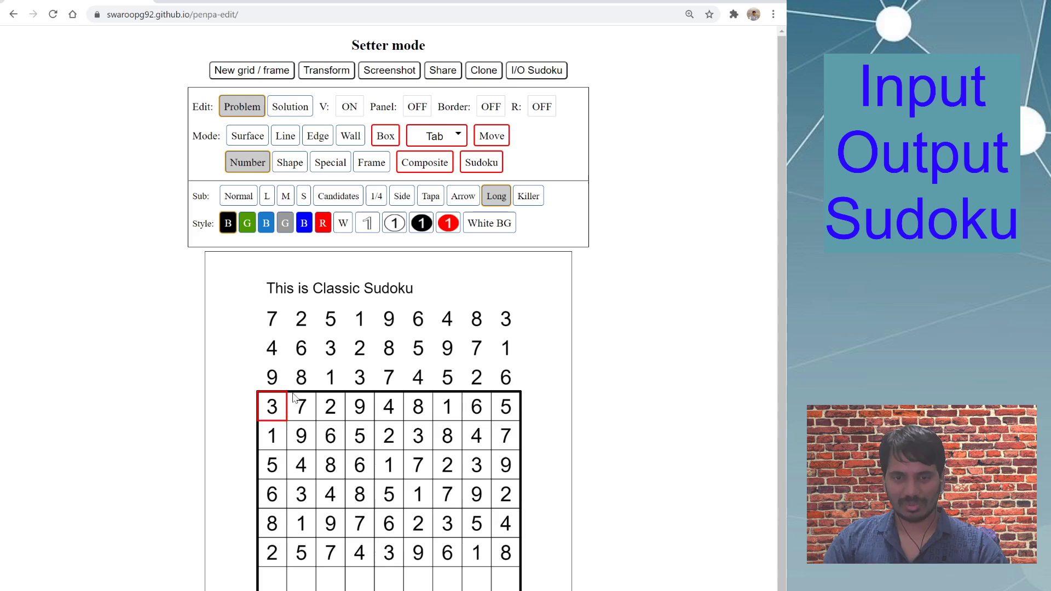
# Erase all Number mode elements, including the title and the misplaced digits
pyautogui.click(298, 430)
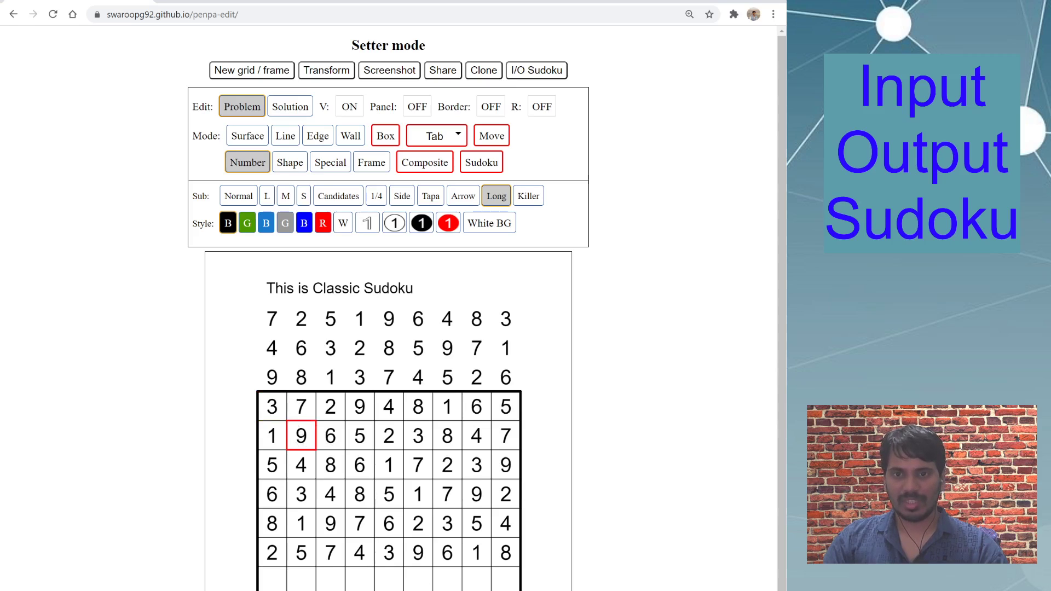
pyautogui.hotkey('ctrl', 'Delete')
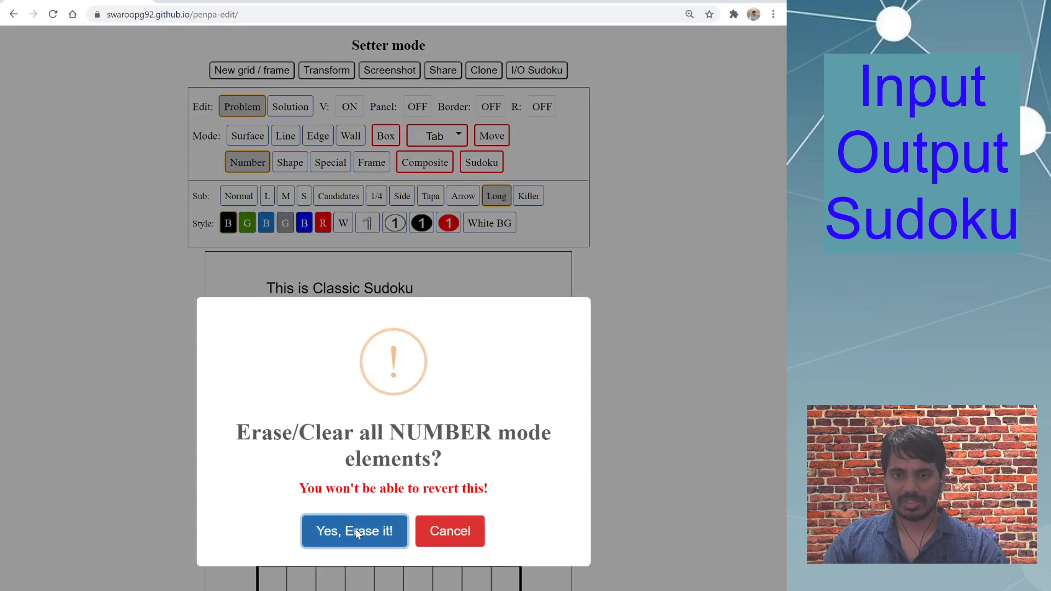
pyautogui.click(356, 529)
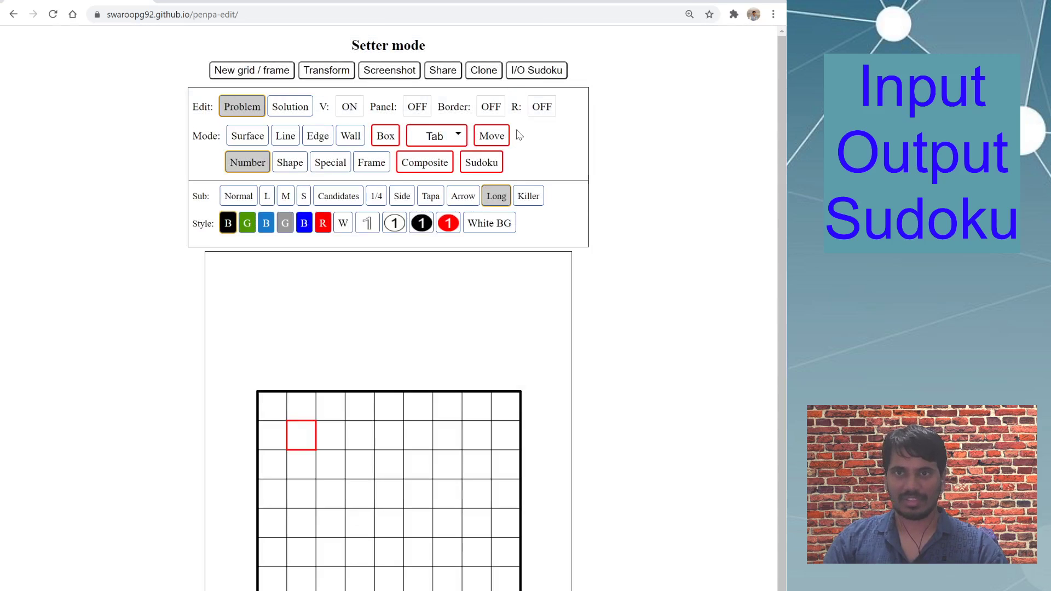
# Check the import dialog's first-cell location fields and count the rows and columns from the board's outer edge to the grid's first cell
pyautogui.click(544, 74)
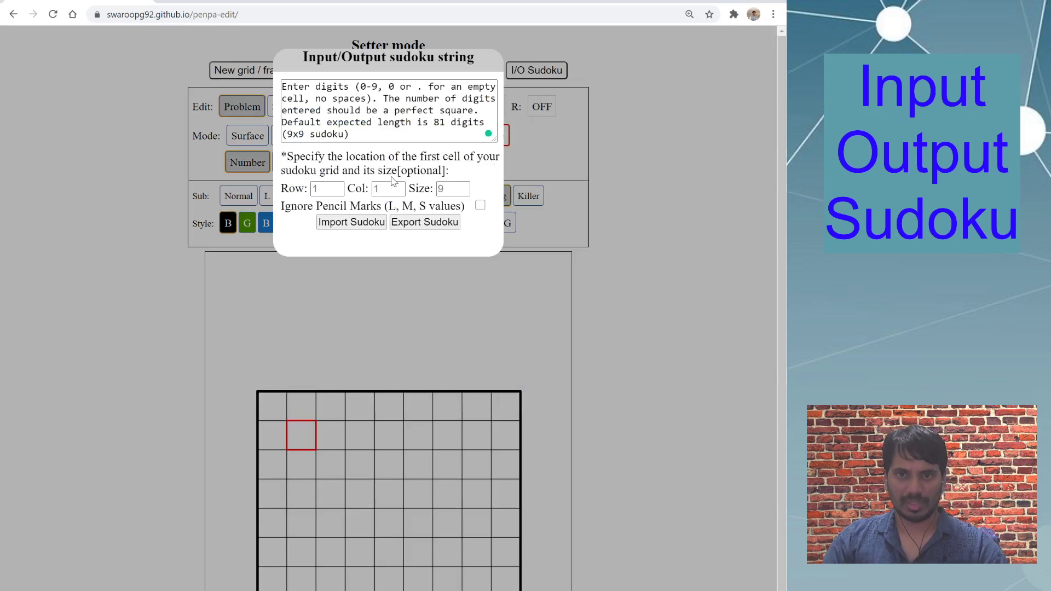
pyautogui.click(274, 432)
pyautogui.click(232, 411)
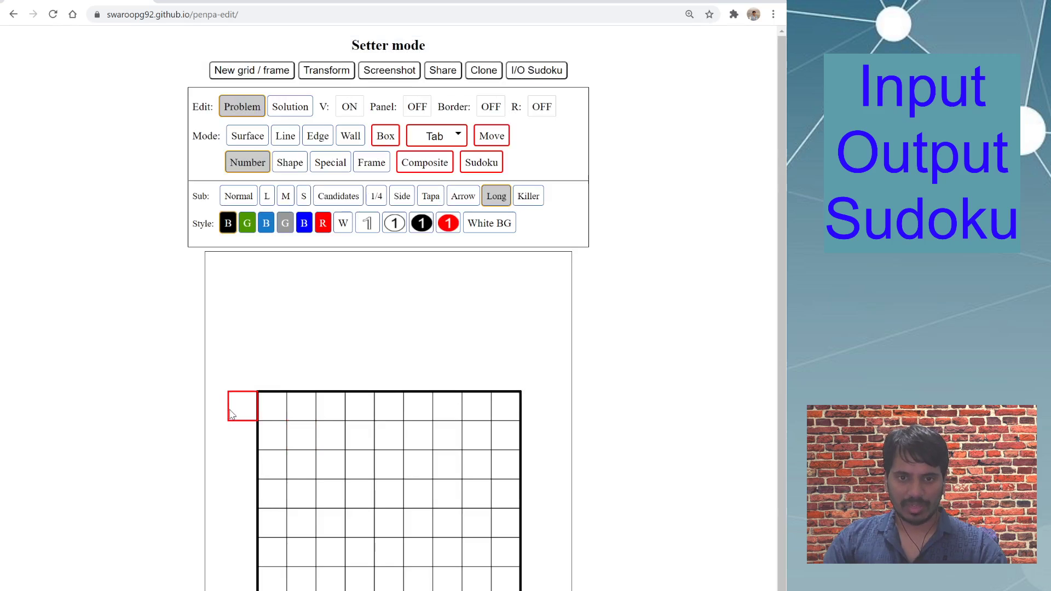
pyautogui.click(263, 408)
pyautogui.click(234, 408)
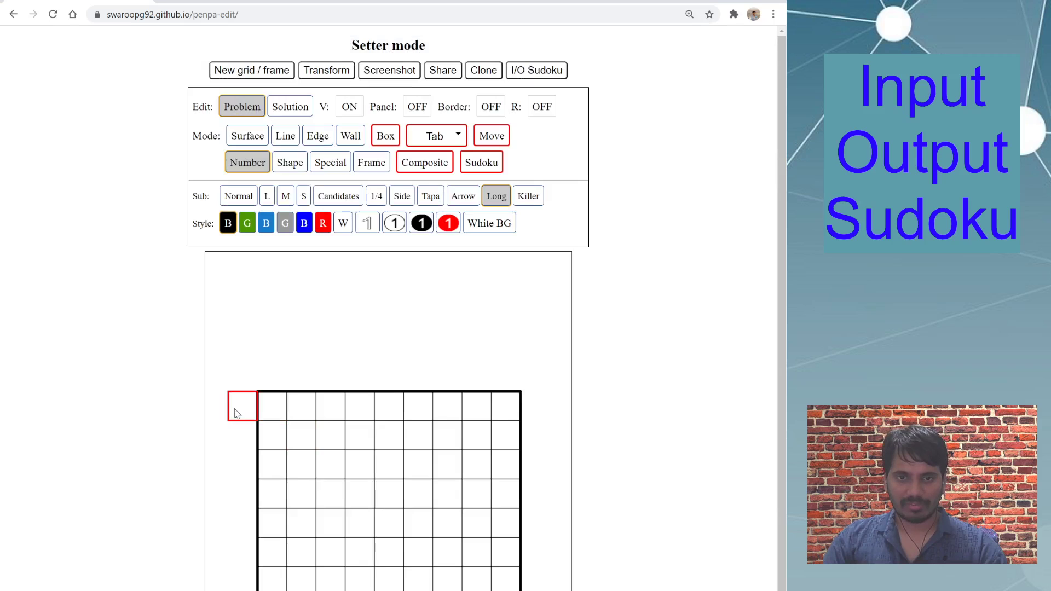
pyautogui.click(251, 281)
pyautogui.click(250, 379)
pyautogui.click(248, 349)
pyautogui.click(247, 320)
pyautogui.click(246, 284)
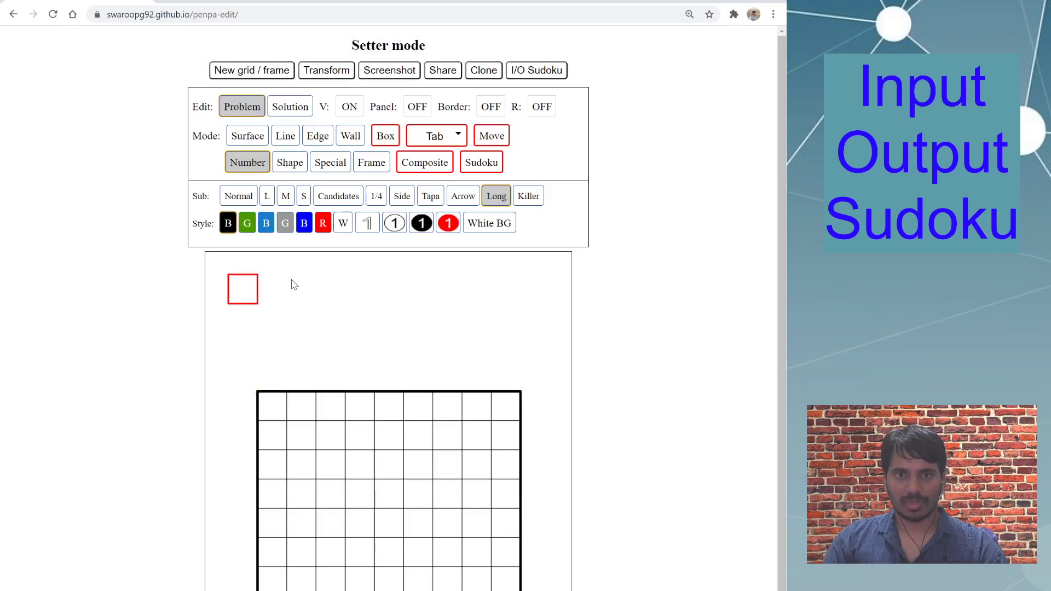
pyautogui.click(292, 284)
pyautogui.click(272, 284)
pyautogui.click(271, 355)
pyautogui.click(270, 383)
pyautogui.click(268, 412)
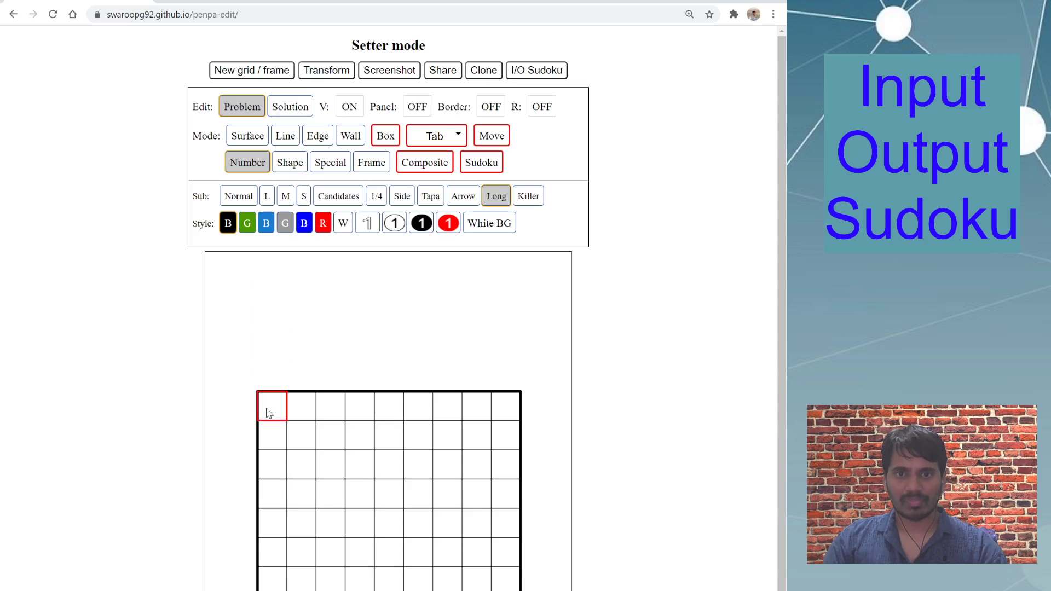
pyautogui.click(257, 277)
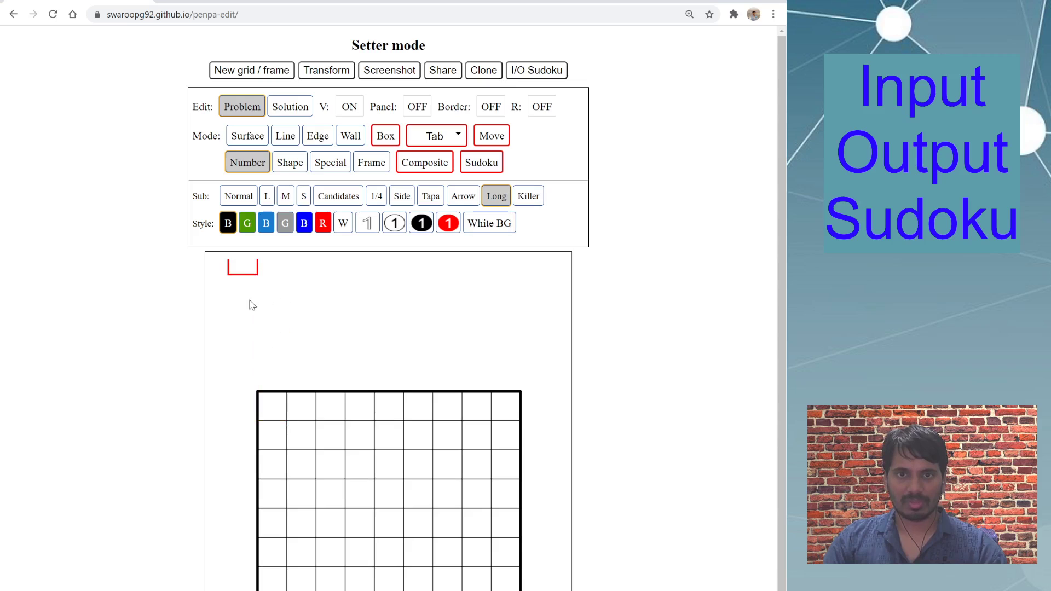
pyautogui.click(275, 295)
pyautogui.click(279, 265)
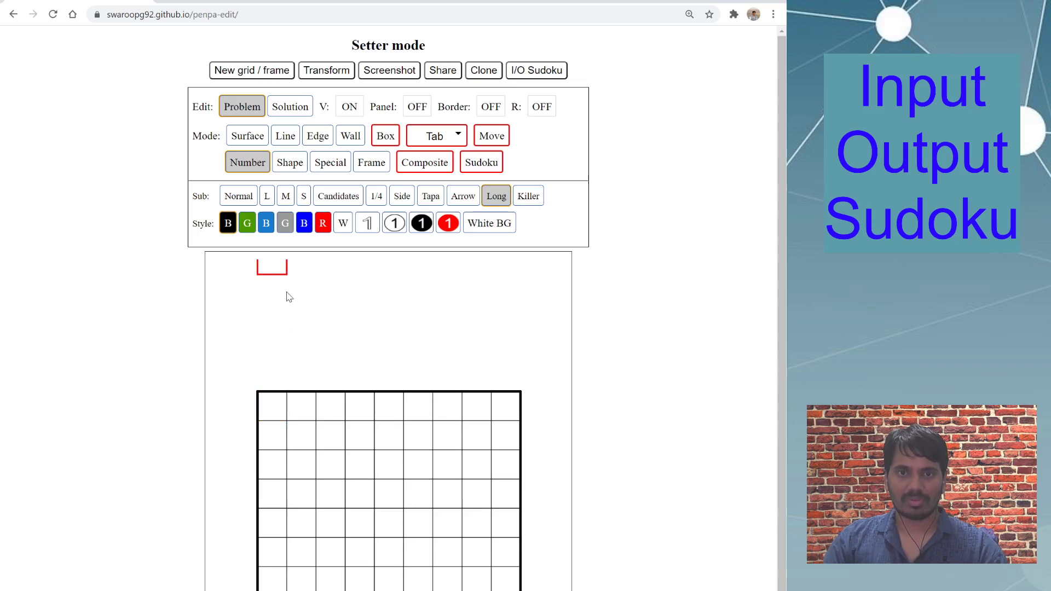
pyautogui.click(266, 290)
pyautogui.click(268, 324)
pyautogui.click(272, 376)
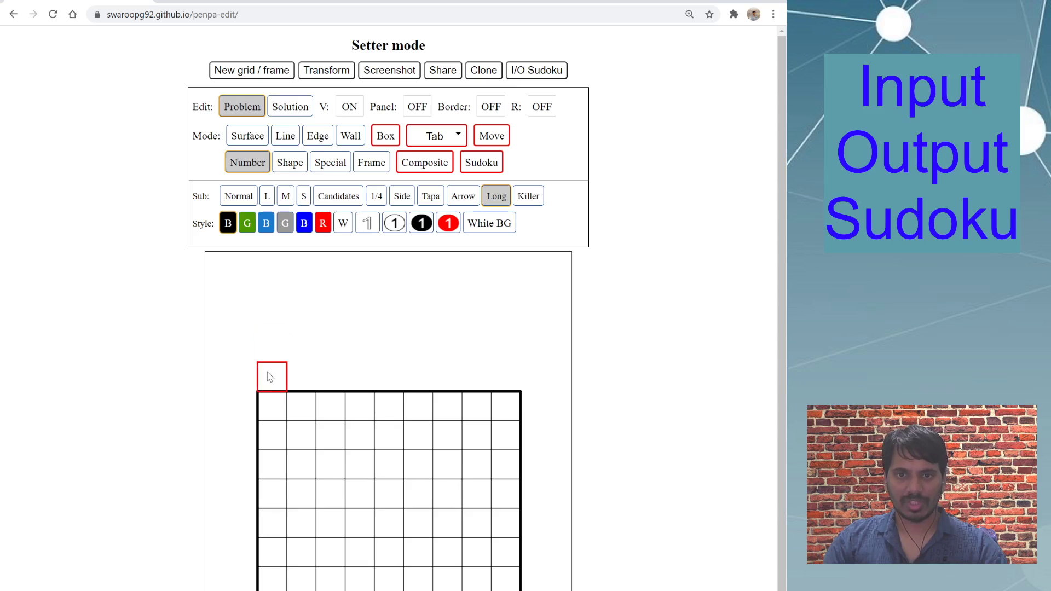
pyautogui.click(269, 408)
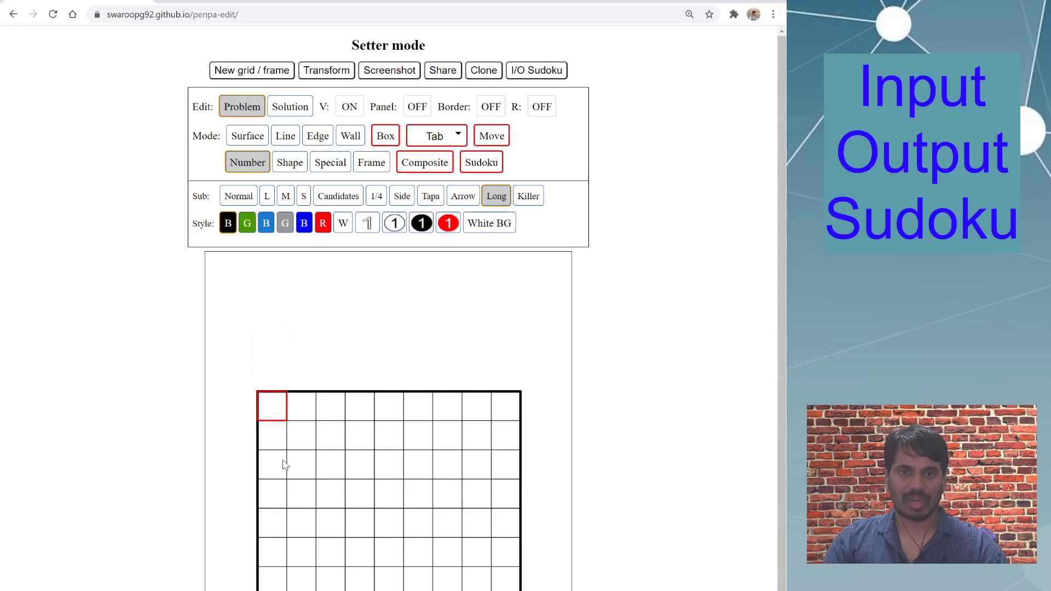
# Import the copied 81-digit solution string with the first cell at row 5, column 2, leaving the size at its default
pyautogui.click(544, 73)
pyautogui.click(374, 134)
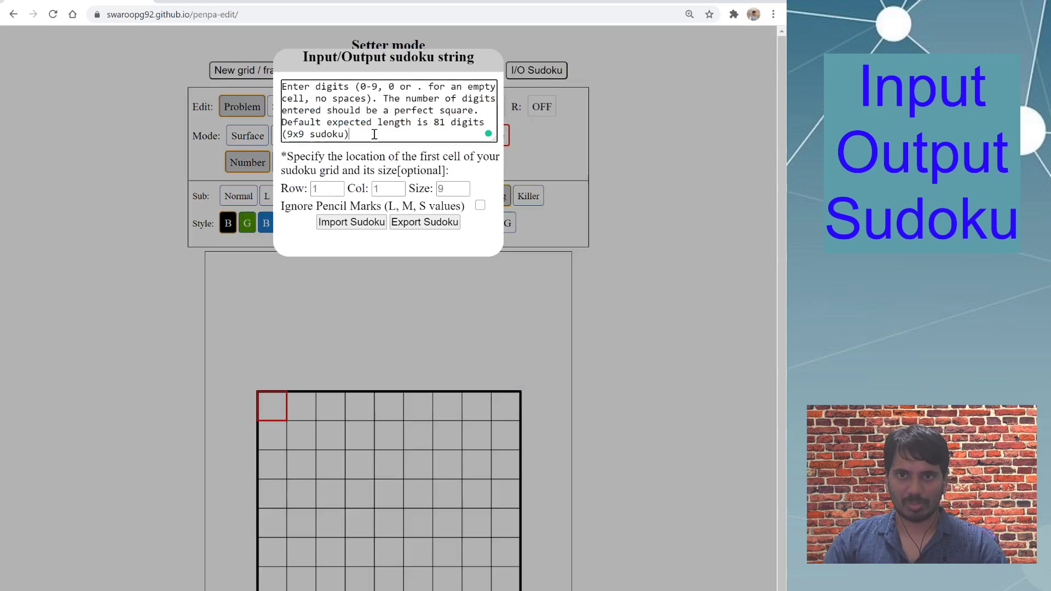
pyautogui.hotkey('ctrl', 'a')
pyautogui.hotkey('ctrl', 'v')
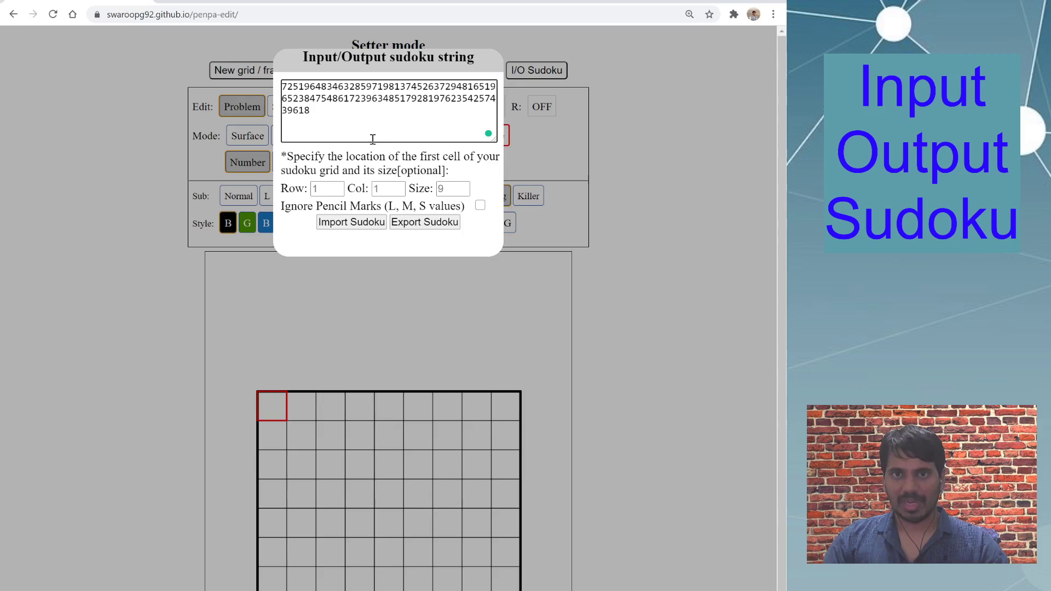
pyautogui.click(322, 189)
pyautogui.press('Tab')
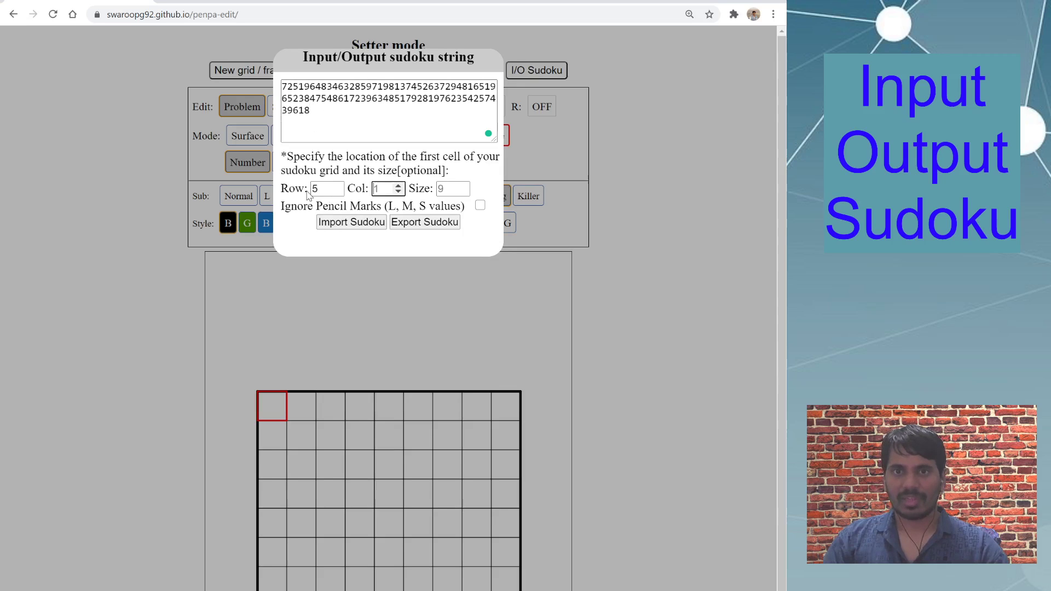
pyautogui.write('2')
pyautogui.press('Tab')
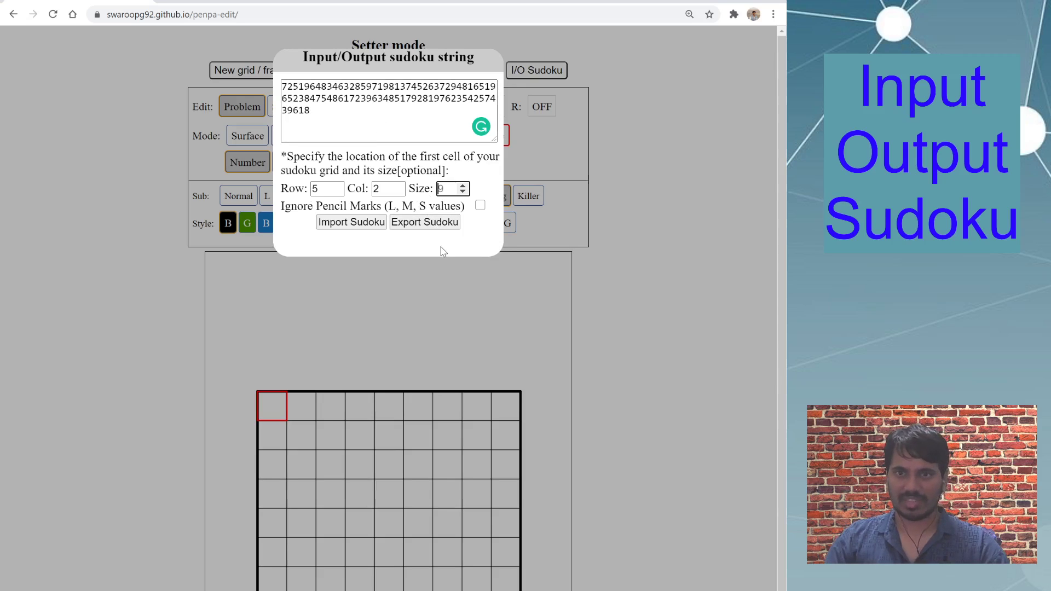
pyautogui.click(361, 224)
pyautogui.click(279, 405)
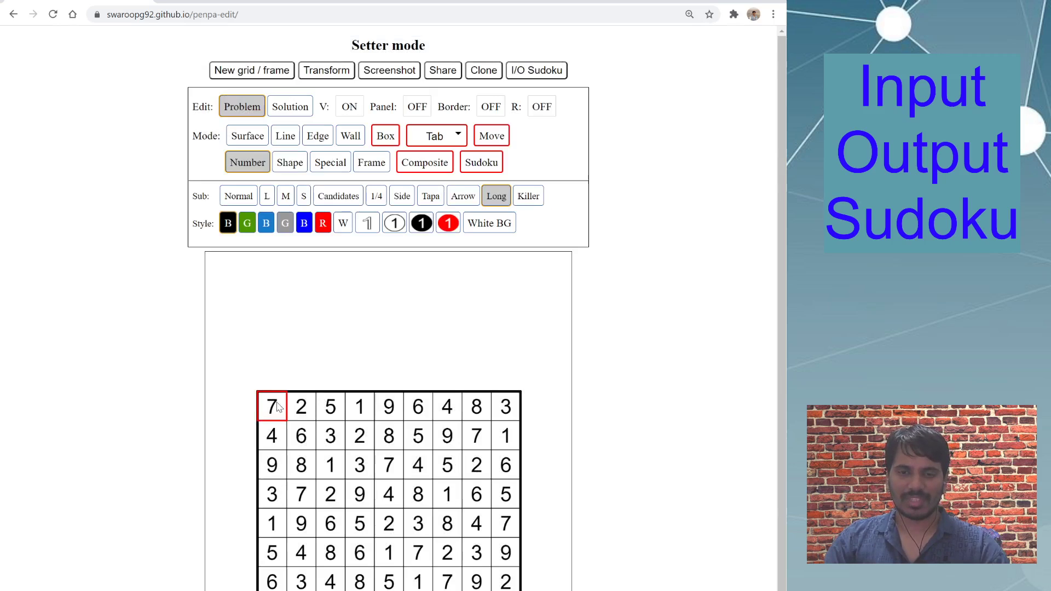
pyautogui.click(301, 377)
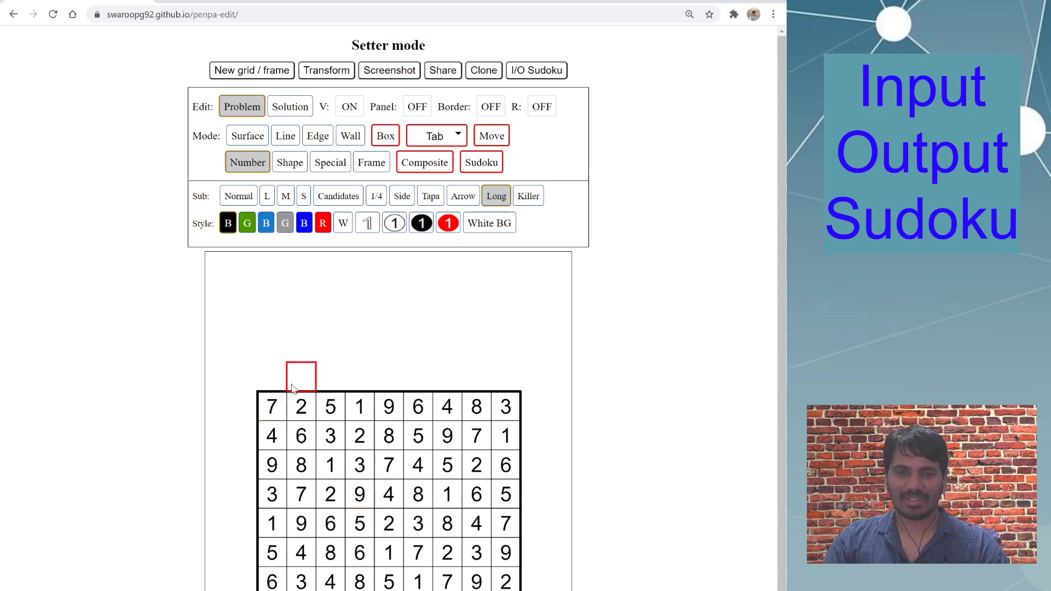
# Recheck the import dialog's first-cell row and column, and erase all Number mode elements from the board
pyautogui.click(553, 72)
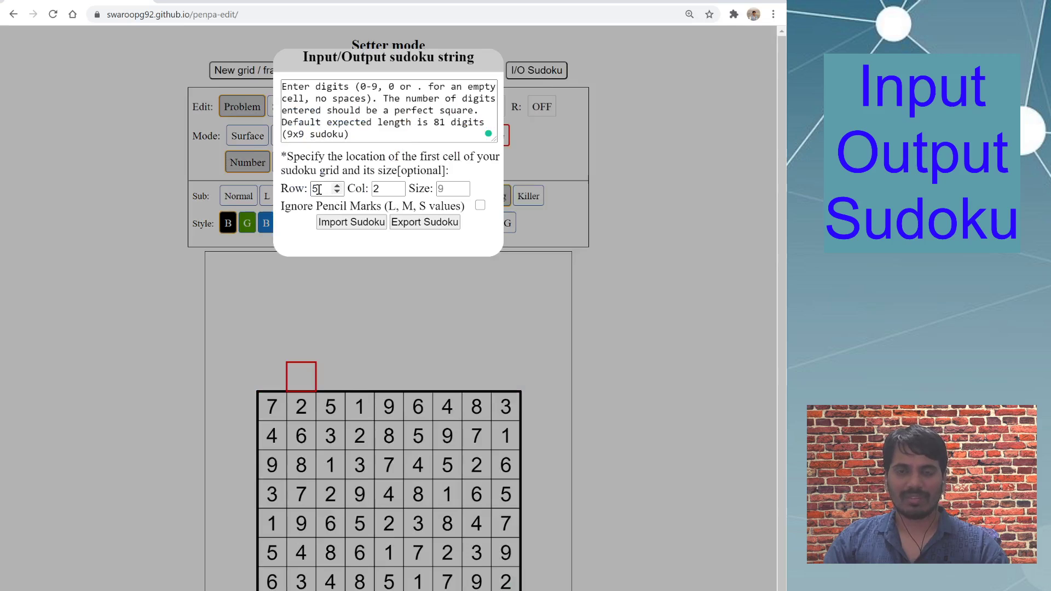
pyautogui.click(270, 408)
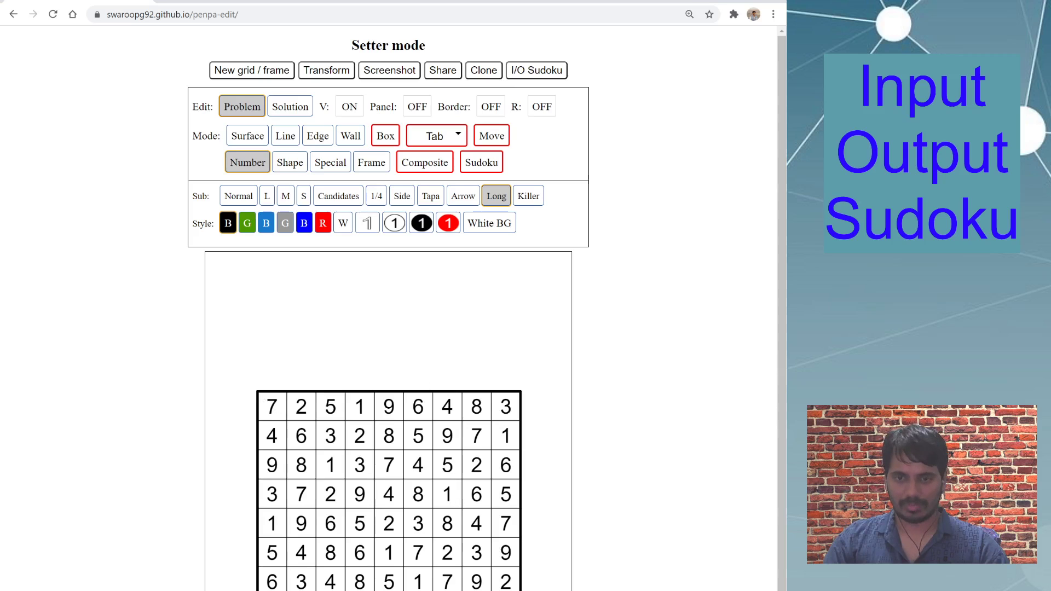
pyautogui.click(554, 71)
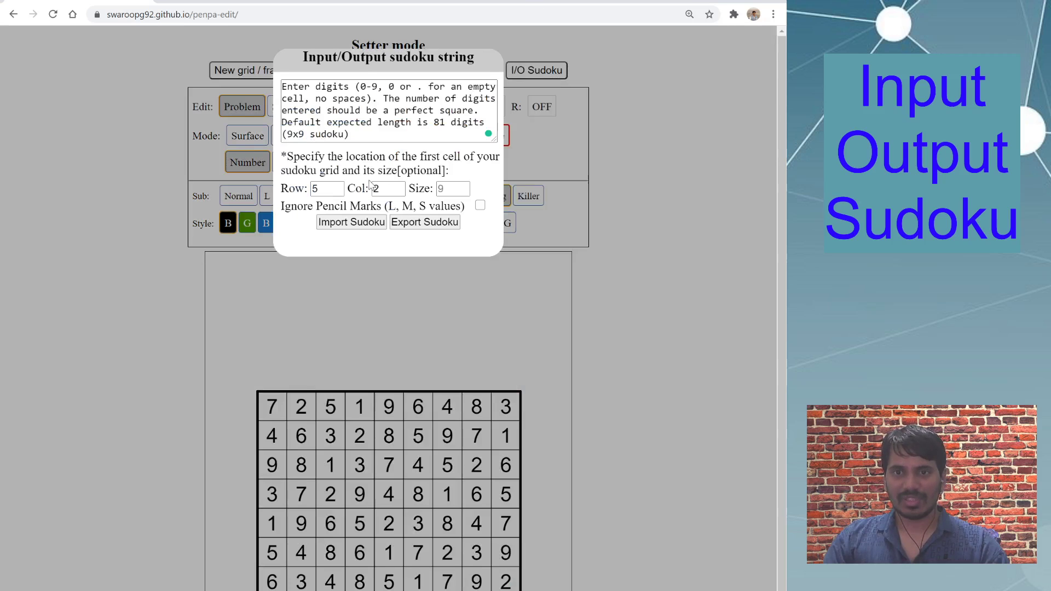
pyautogui.click(442, 221)
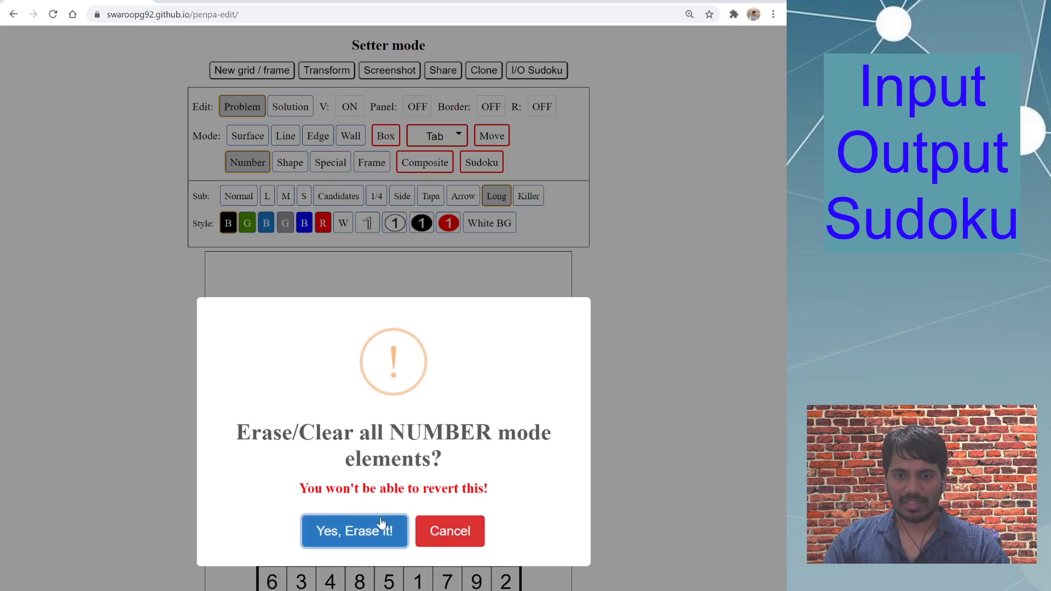
pyautogui.click(380, 525)
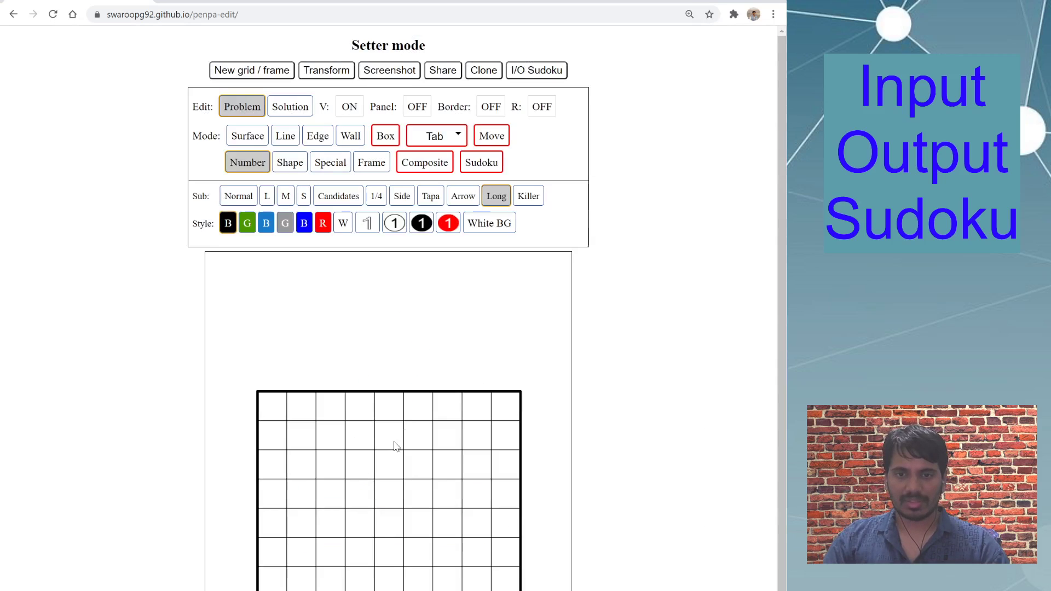
# Examine the 3x3 block of cells starting at the sudoku grid's first cell as the area for a smaller import
pyautogui.click(365, 467)
pyautogui.click(279, 409)
pyautogui.click(298, 410)
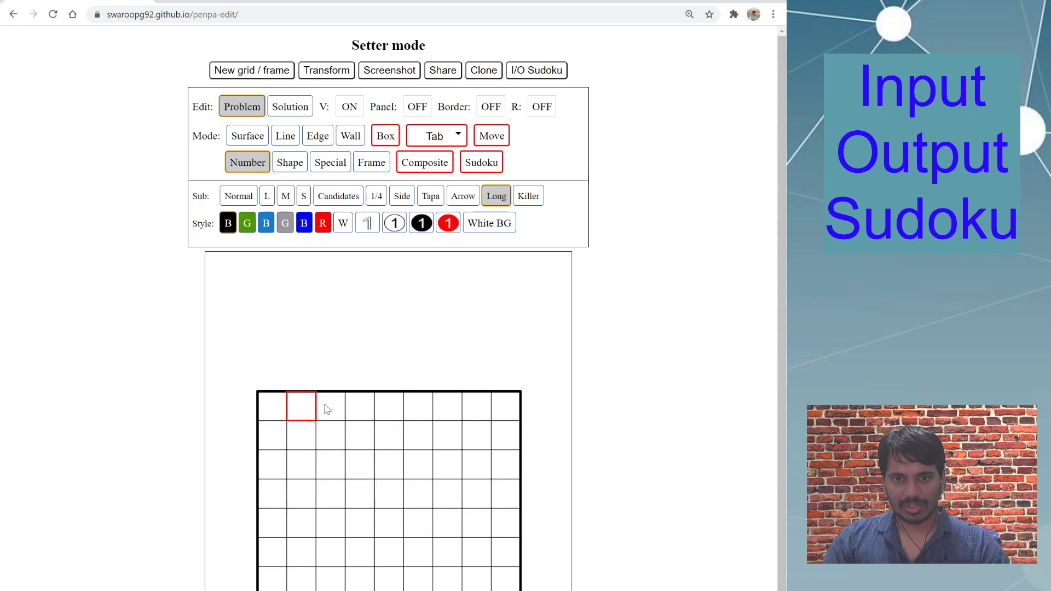
pyautogui.click(325, 406)
pyautogui.click(325, 432)
pyautogui.click(326, 460)
pyautogui.click(284, 467)
pyautogui.click(275, 441)
pyautogui.click(272, 413)
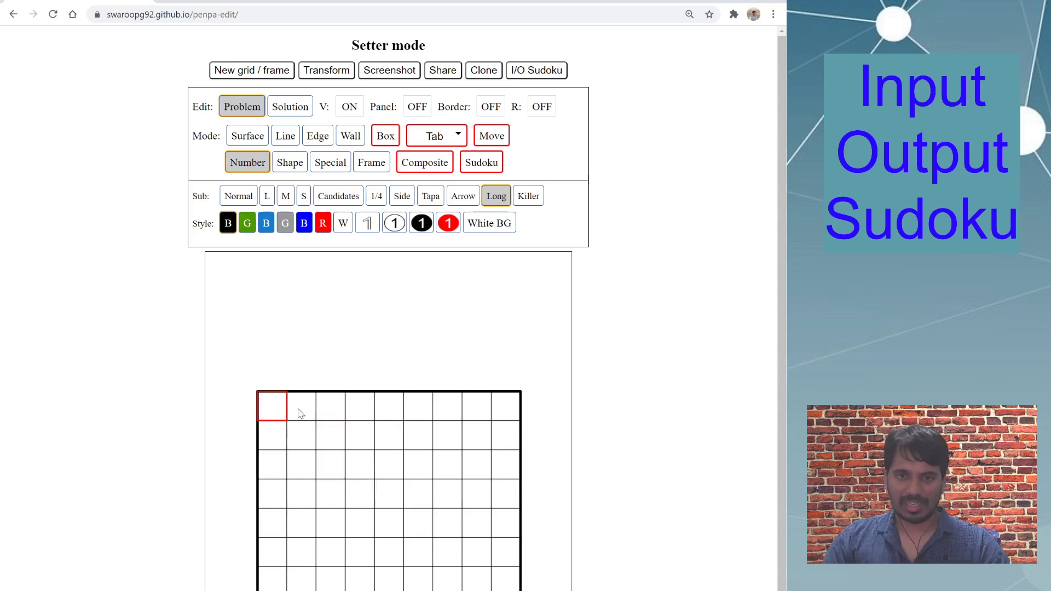
pyautogui.click(301, 413)
pyautogui.click(334, 411)
pyautogui.click(329, 434)
pyautogui.click(307, 466)
pyautogui.click(274, 439)
pyautogui.click(327, 437)
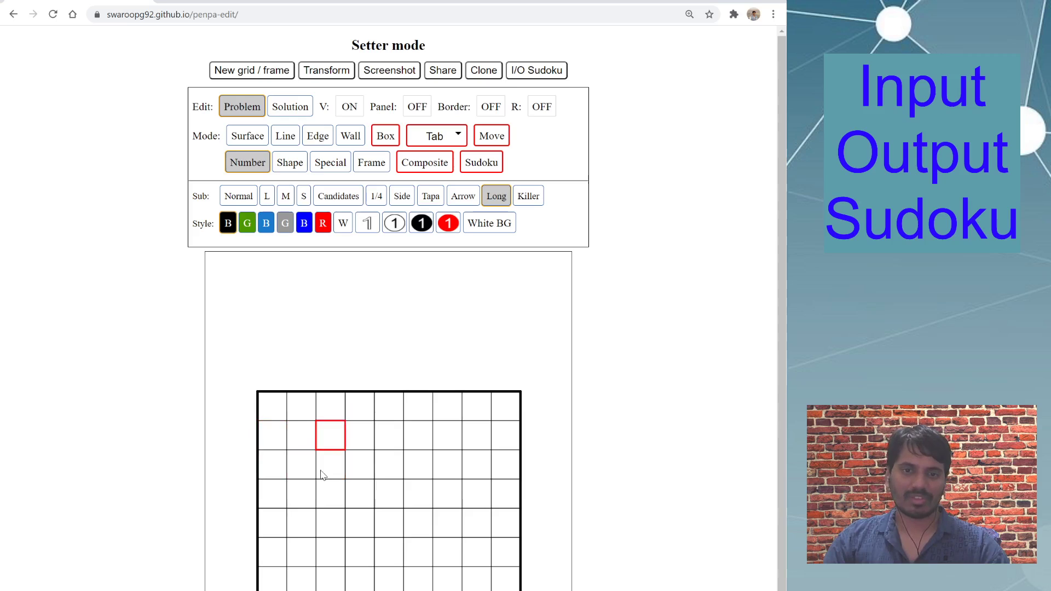
pyautogui.click(323, 474)
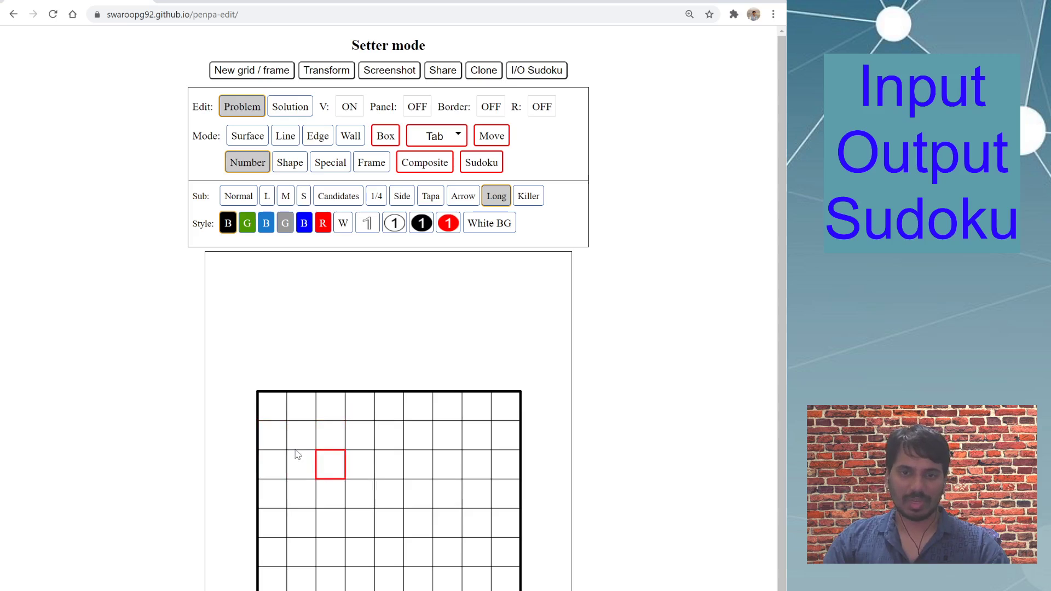
pyautogui.click(278, 413)
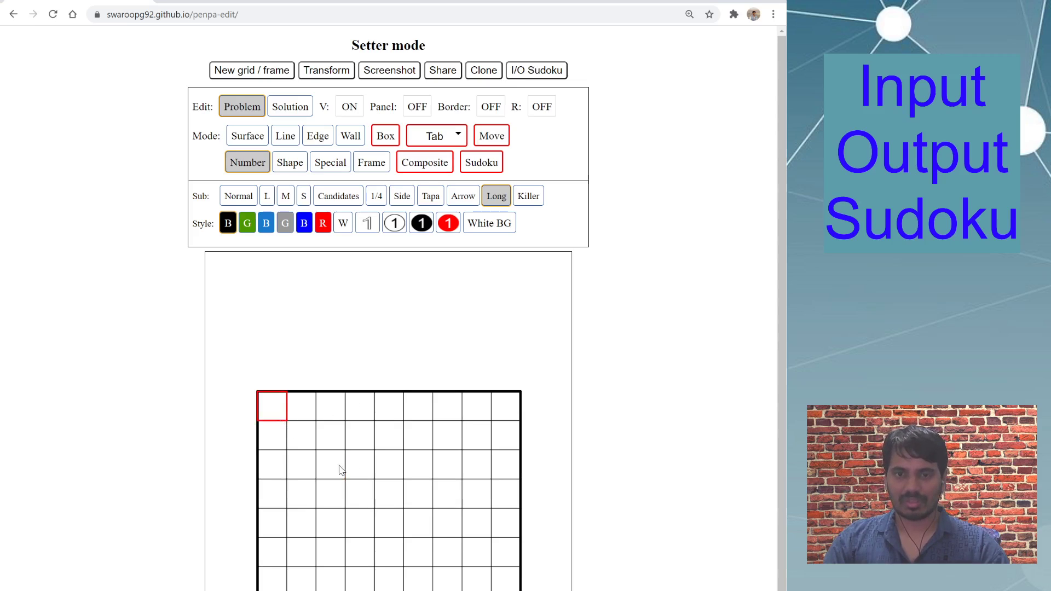
# Set the sudoku size to 3 in the import dialog and enter the digit string 123231312
pyautogui.click(523, 71)
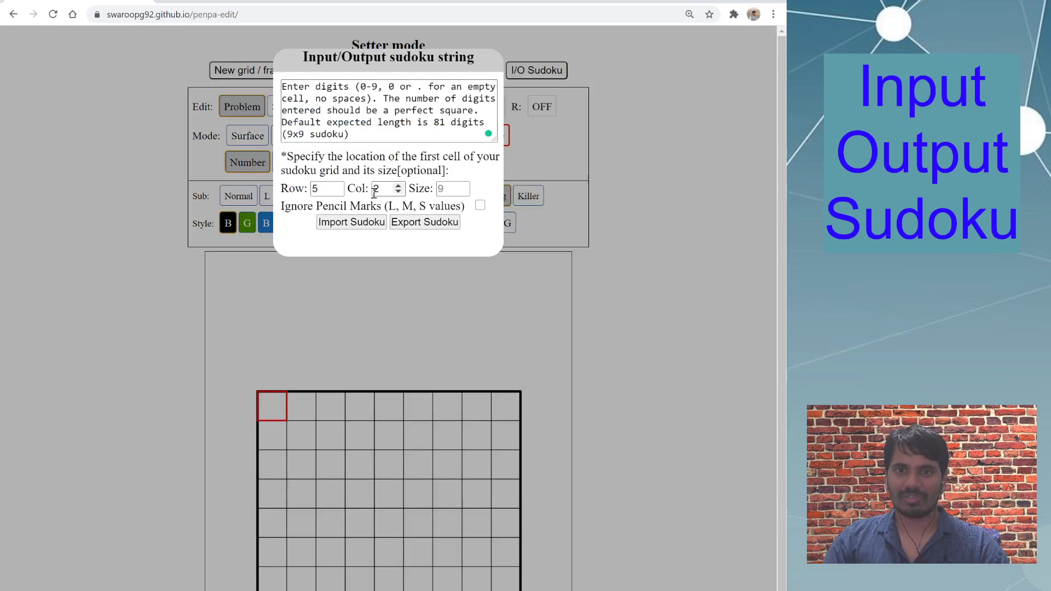
pyautogui.click(449, 192)
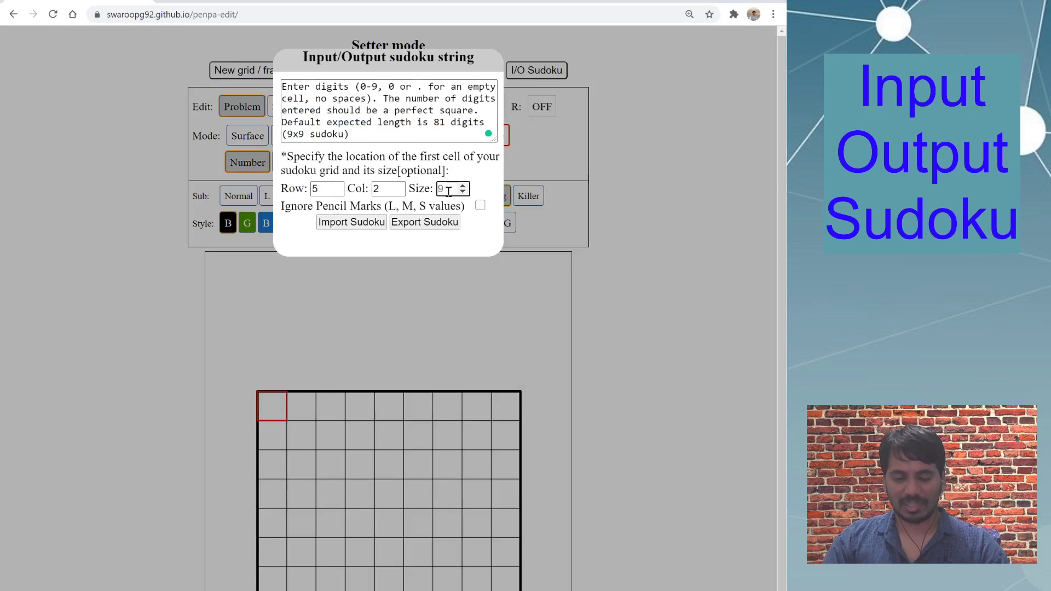
pyautogui.write('3')
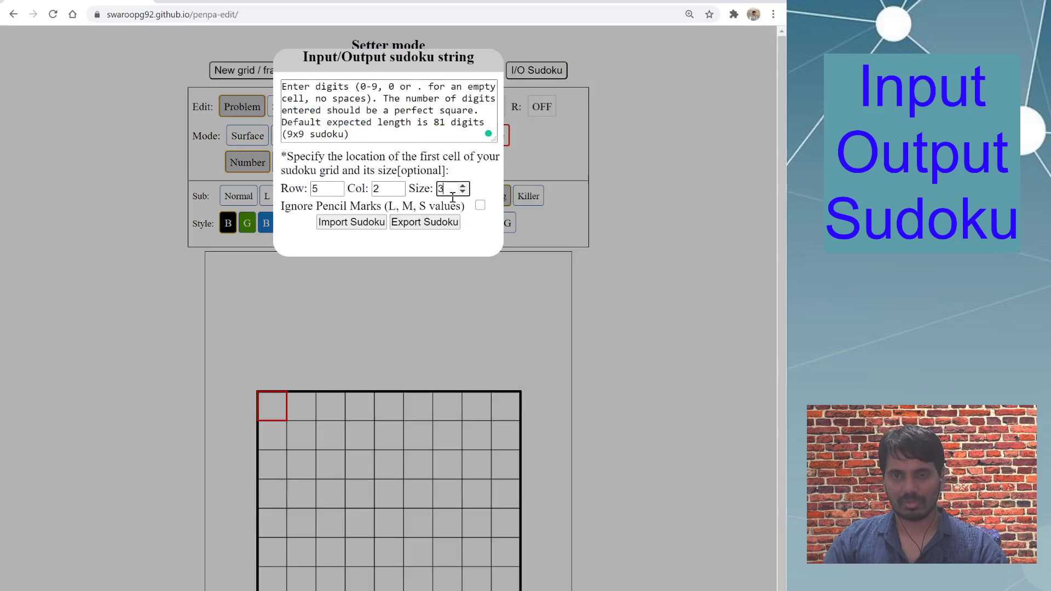
pyautogui.moveTo(362, 135); pyautogui.dragTo(283, 71)
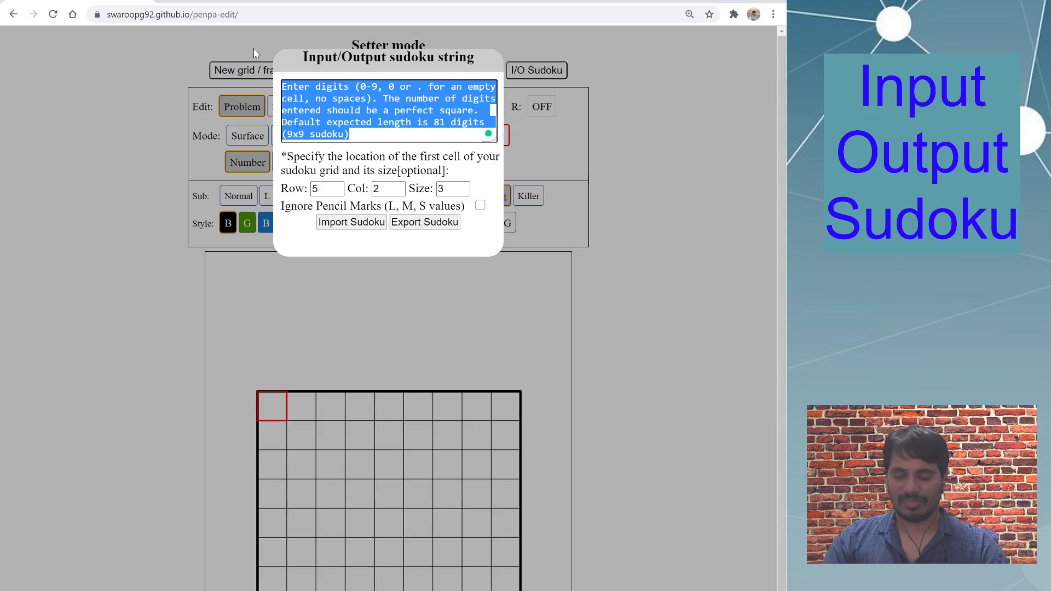
pyautogui.write('123234')
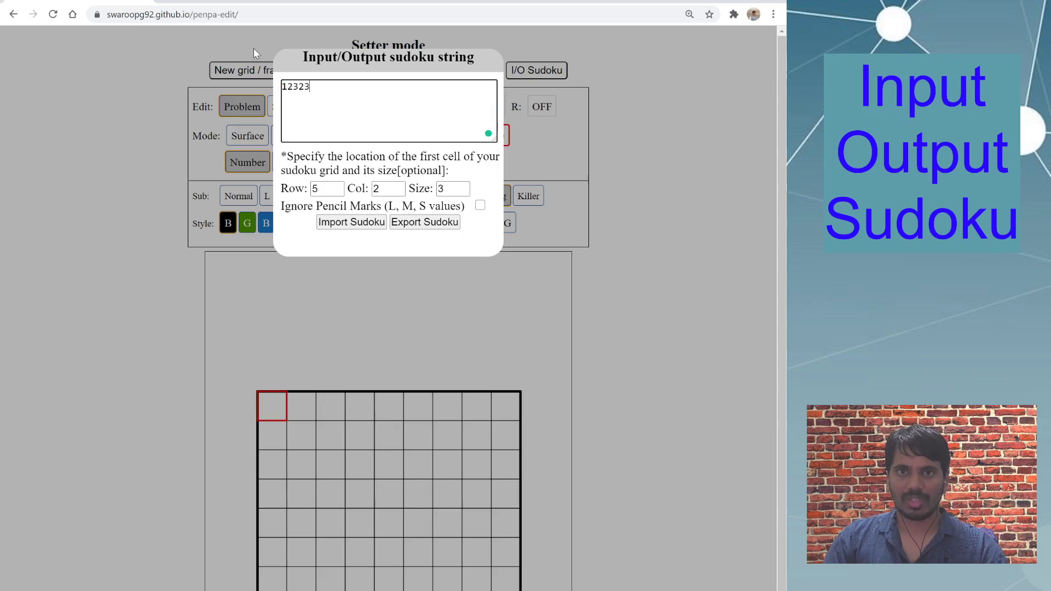
pyautogui.press('BackSpace')
pyautogui.press('BackSpace')
pyautogui.press('BackSpace')
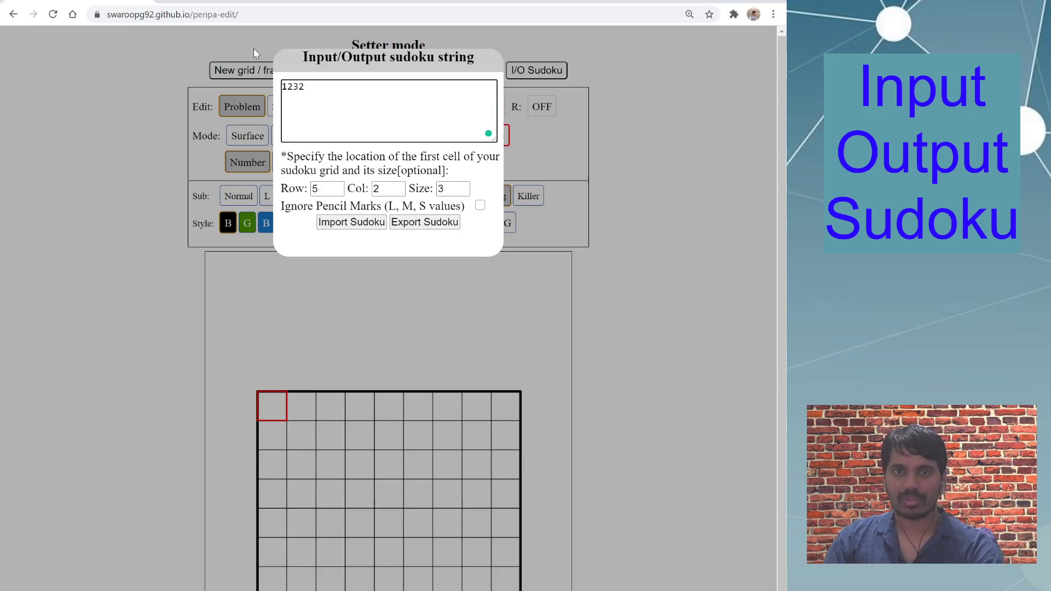
pyautogui.write('234')
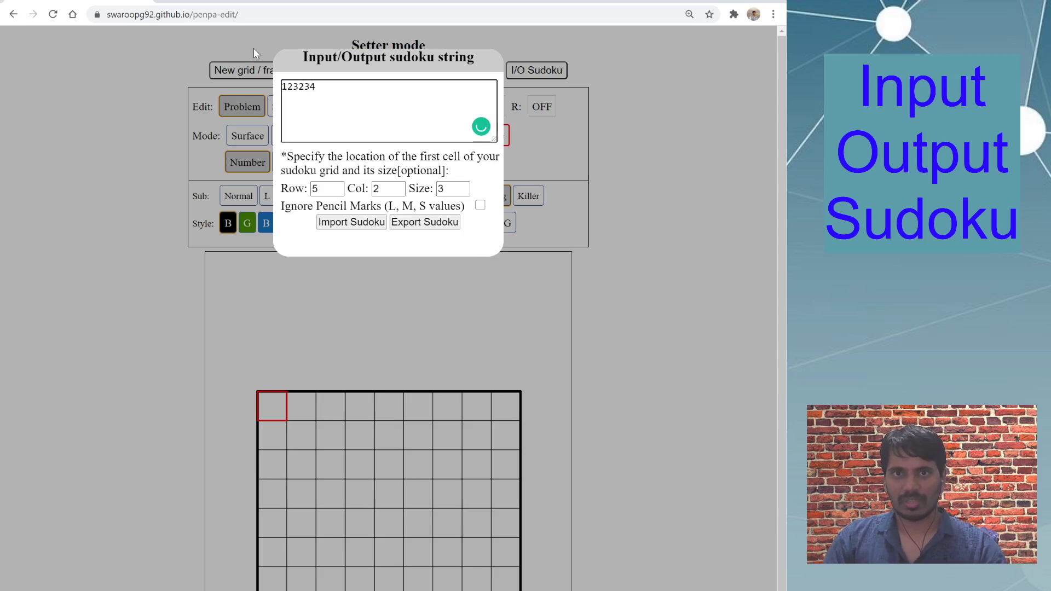
pyautogui.press('BackSpace')
pyautogui.write('1')
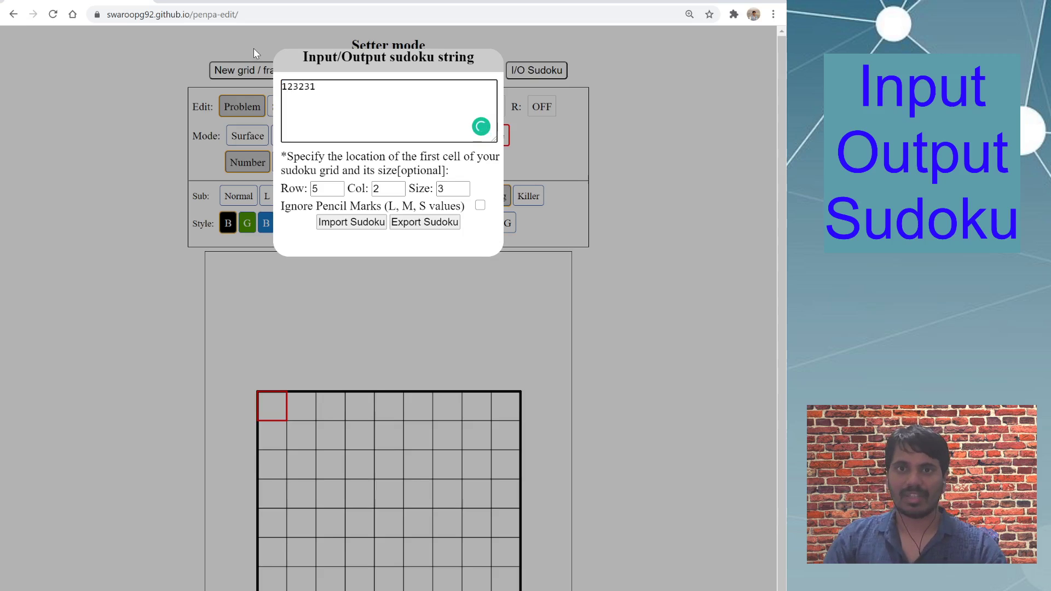
pyautogui.write('312')
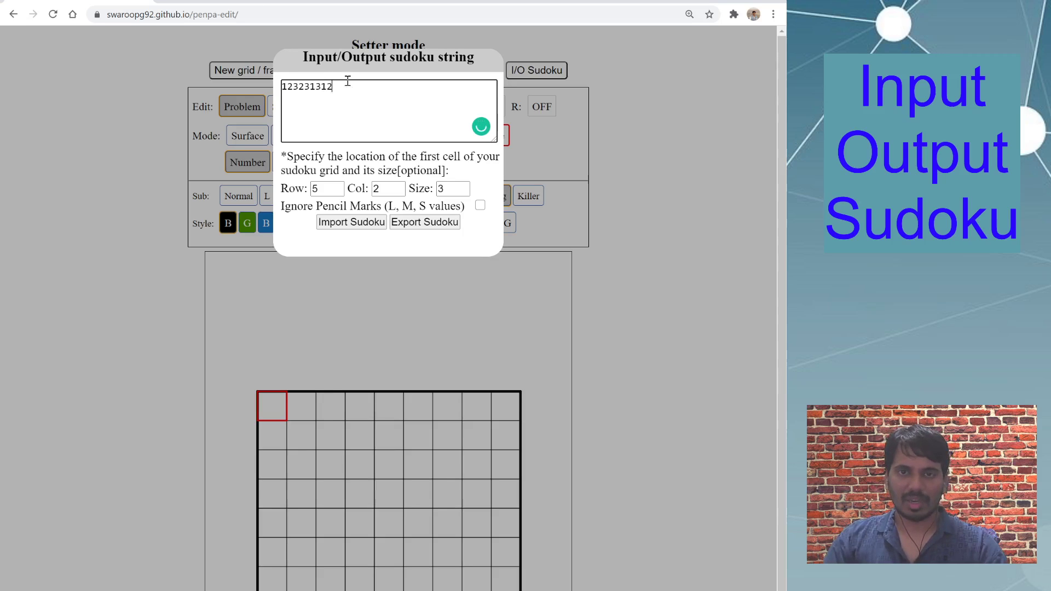
pyautogui.moveTo(361, 83); pyautogui.dragTo(269, 89)
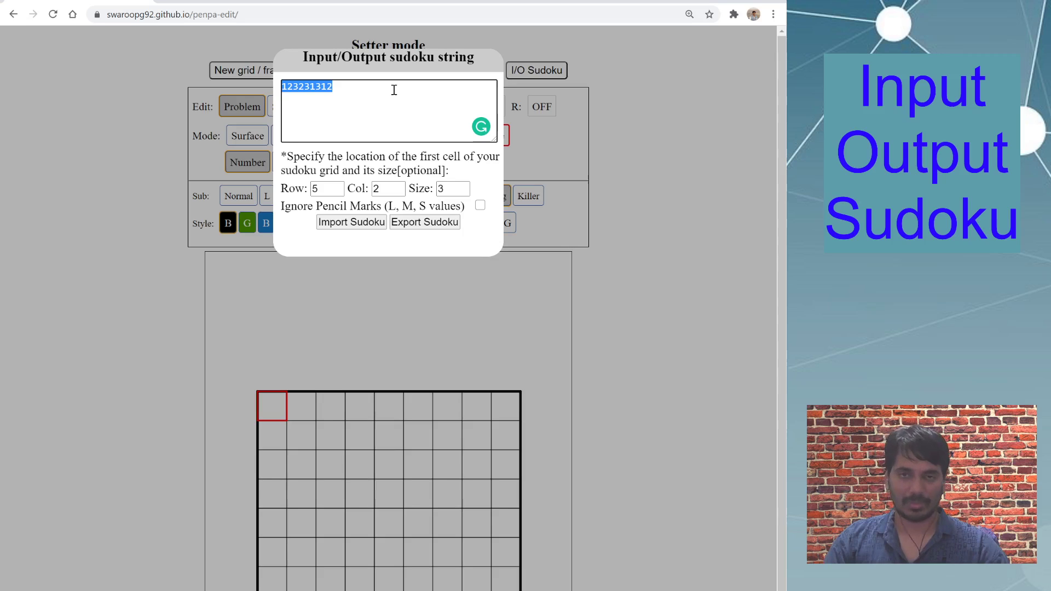
pyautogui.moveTo(379, 100); pyautogui.dragTo(268, 83)
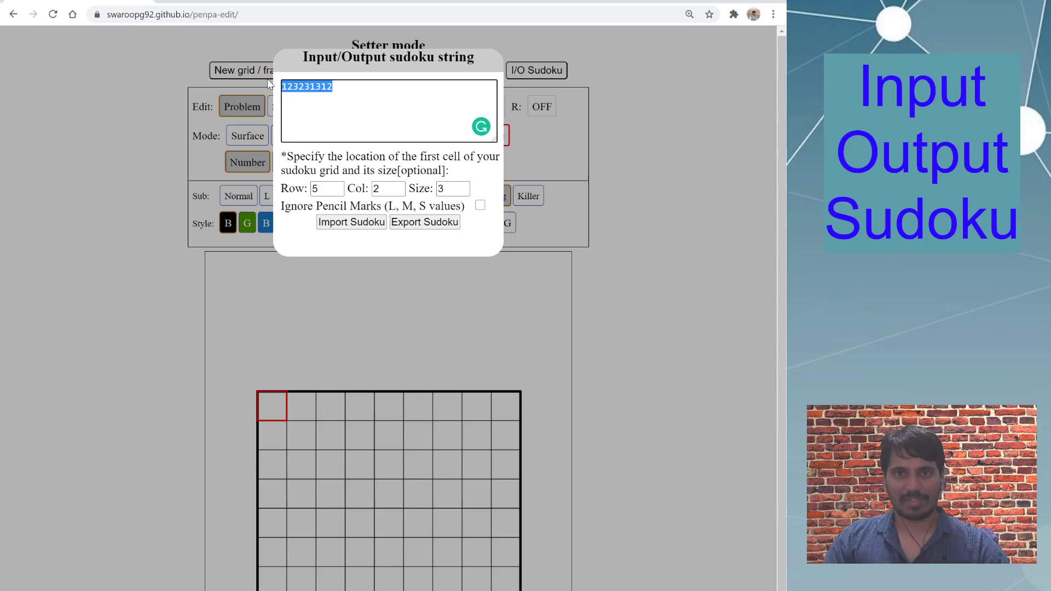
pyautogui.click(368, 92)
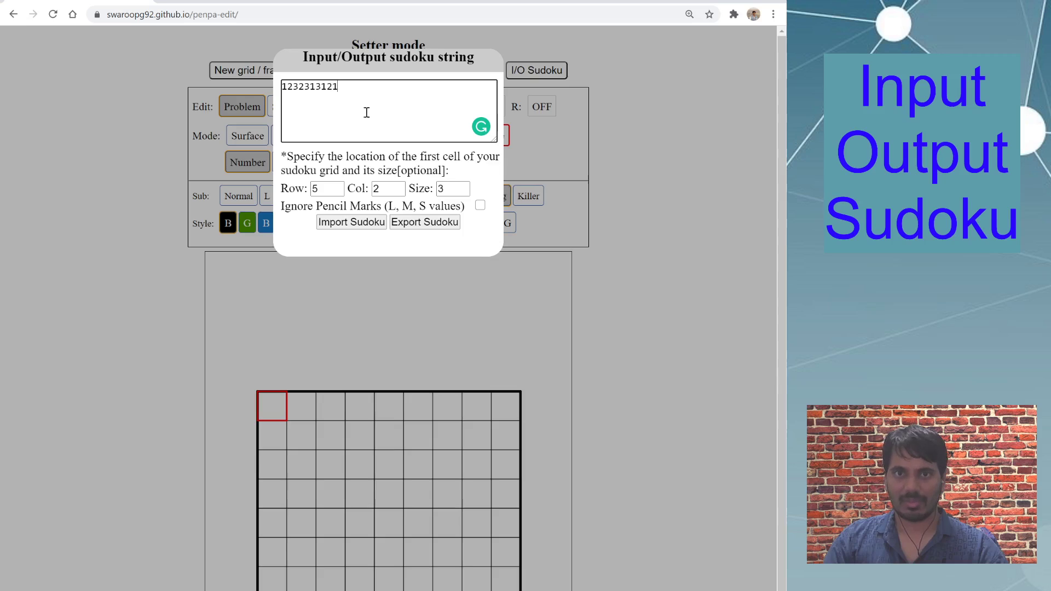
pyautogui.click(352, 223)
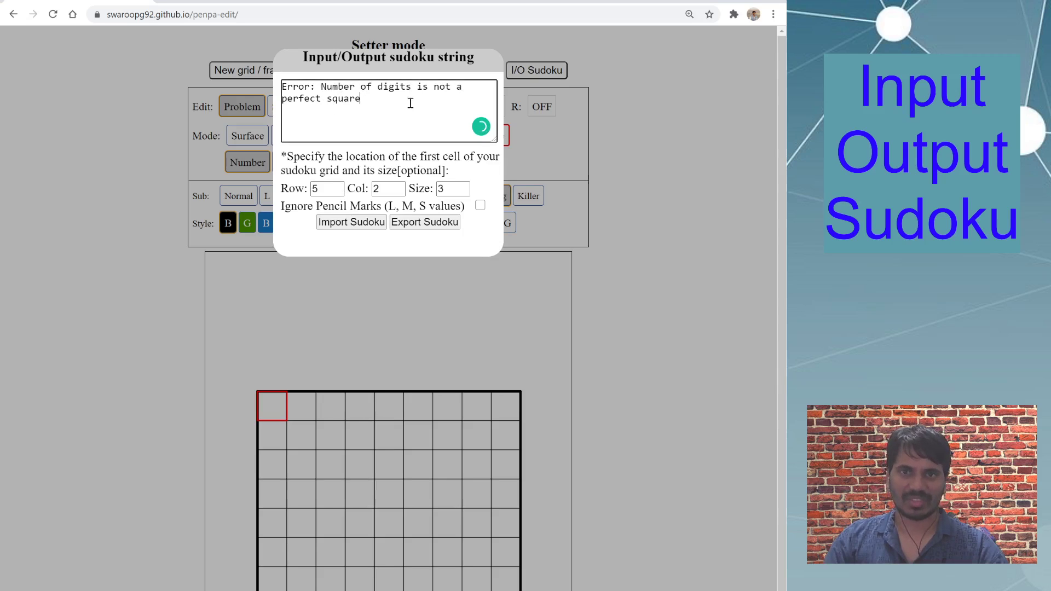
# Replace the import text with 123231312, import it as a 3x3 block, and check its placement on the board
pyautogui.moveTo(410, 99); pyautogui.dragTo(258, 62)
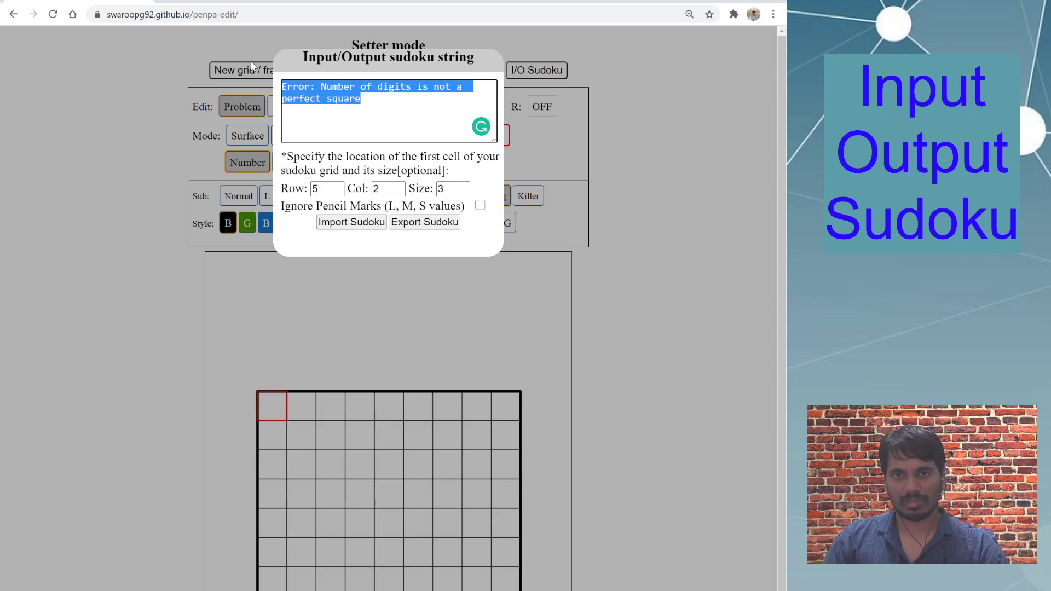
pyautogui.write('123')
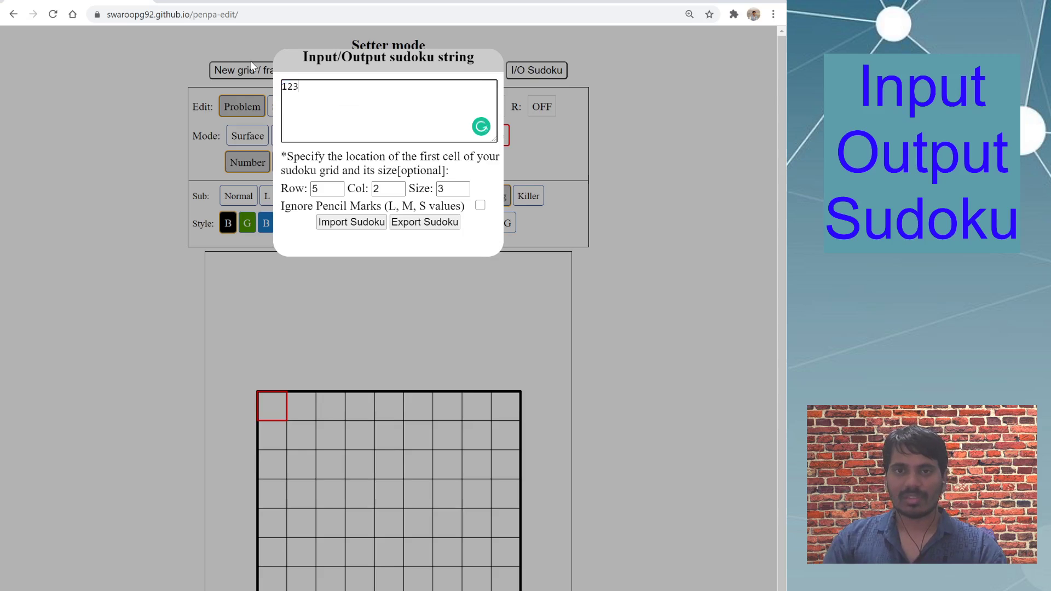
pyautogui.write('231312')
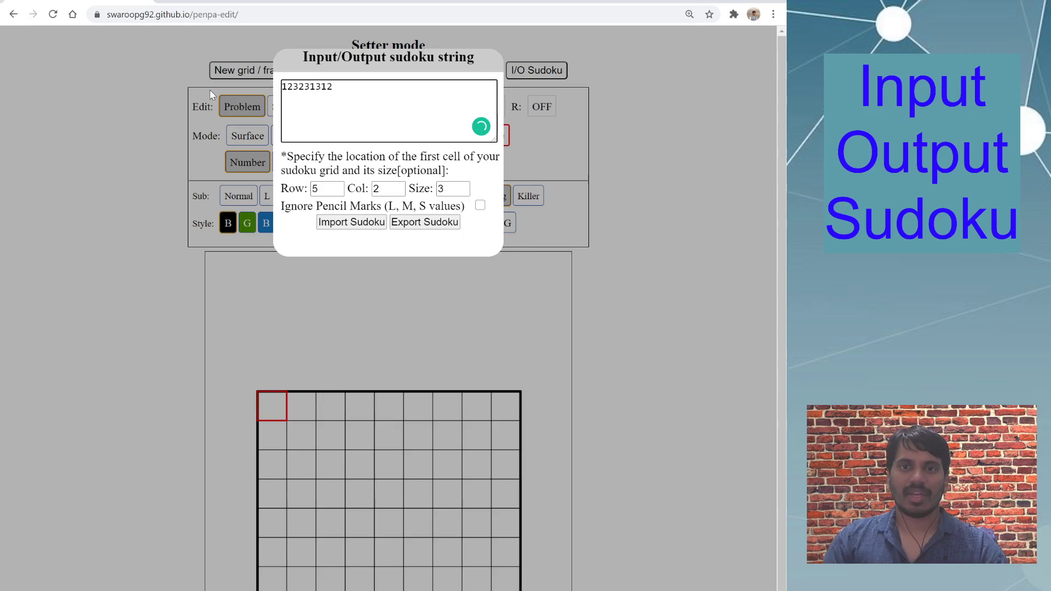
pyautogui.click(351, 221)
pyautogui.click(272, 421)
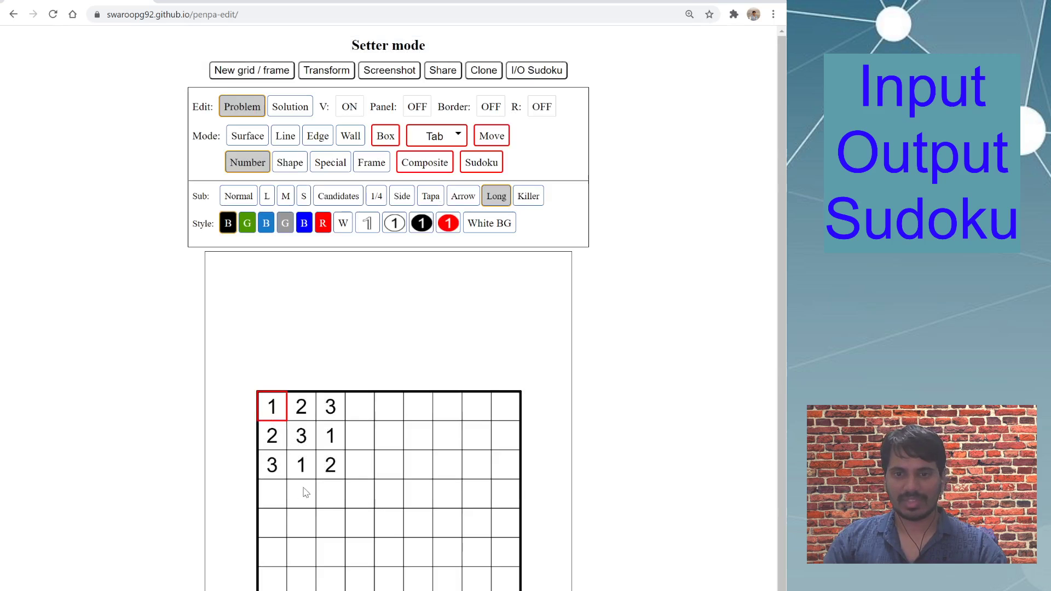
pyautogui.click(351, 426)
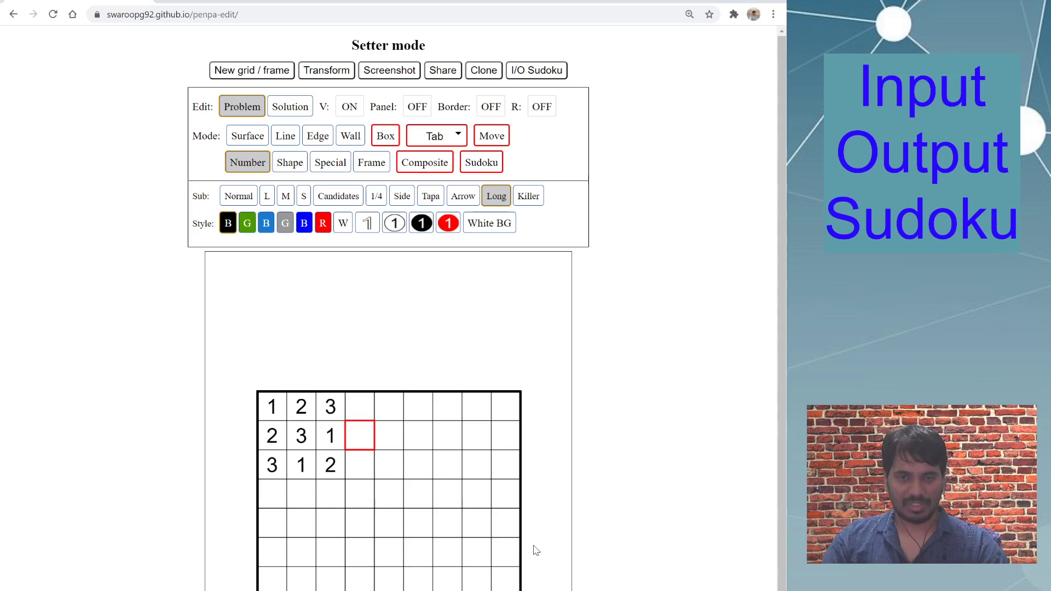
pyautogui.click(269, 298)
pyautogui.click(256, 299)
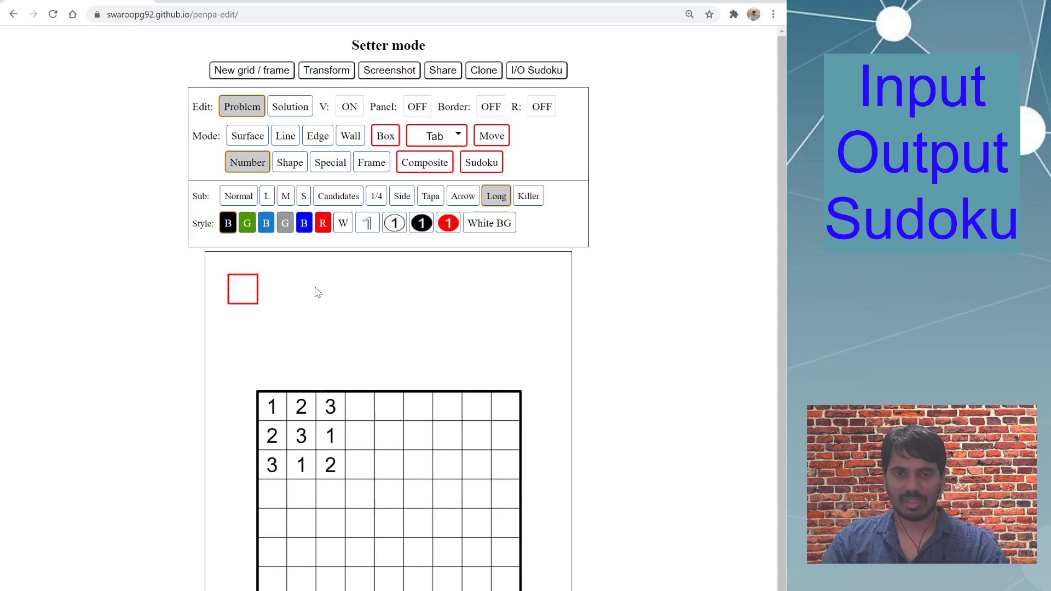
pyautogui.click(535, 73)
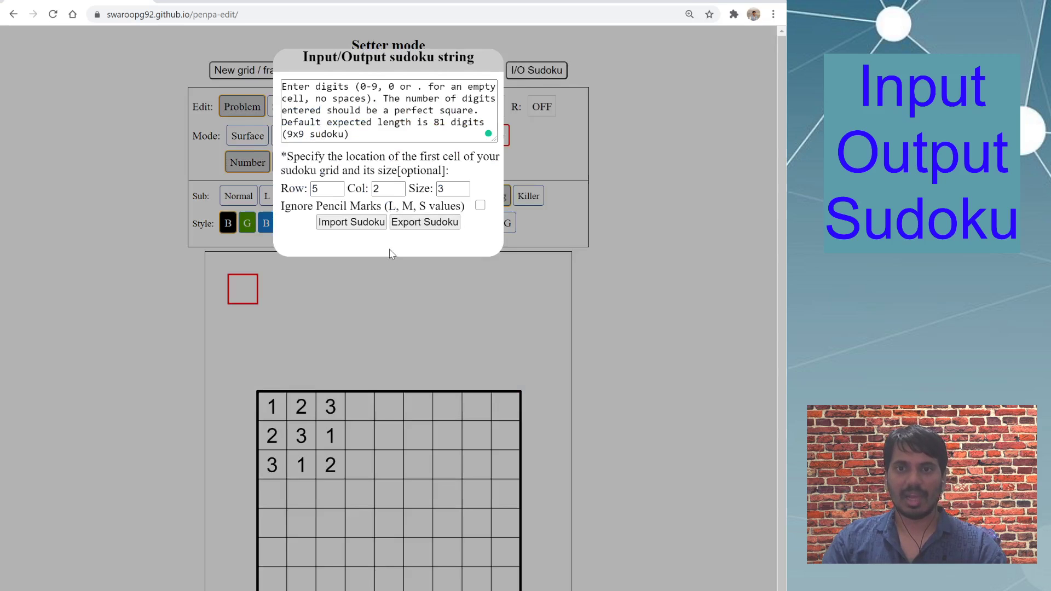
pyautogui.click(390, 261)
pyautogui.click(534, 69)
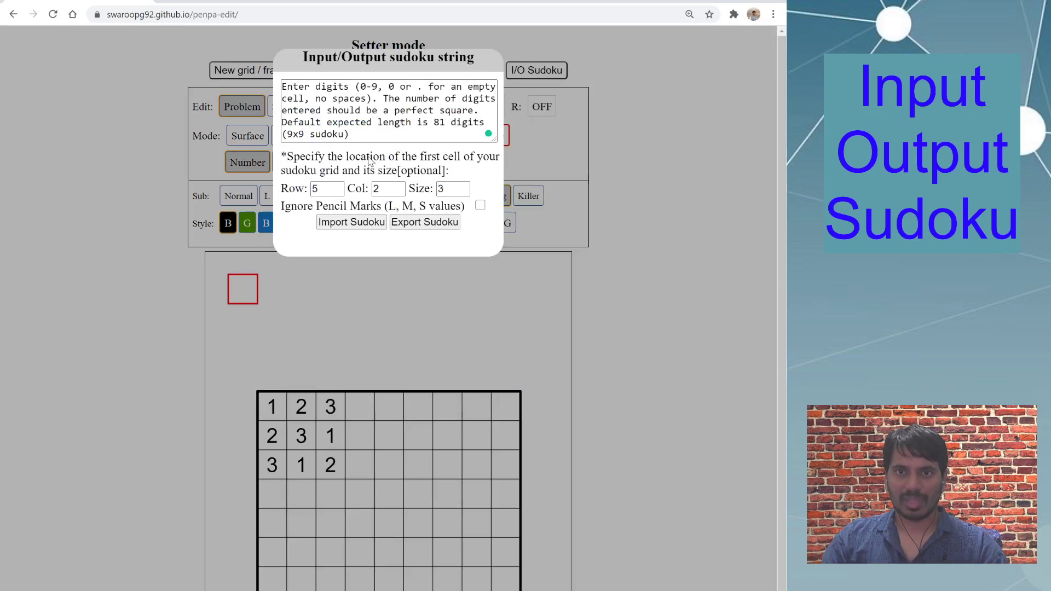
pyautogui.click(461, 480)
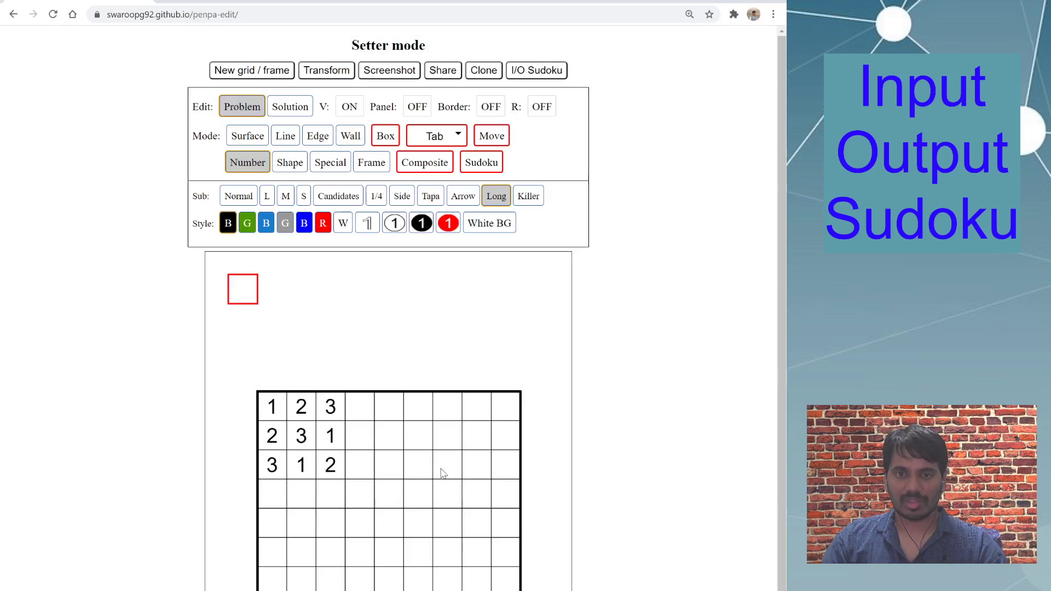
pyautogui.click(272, 407)
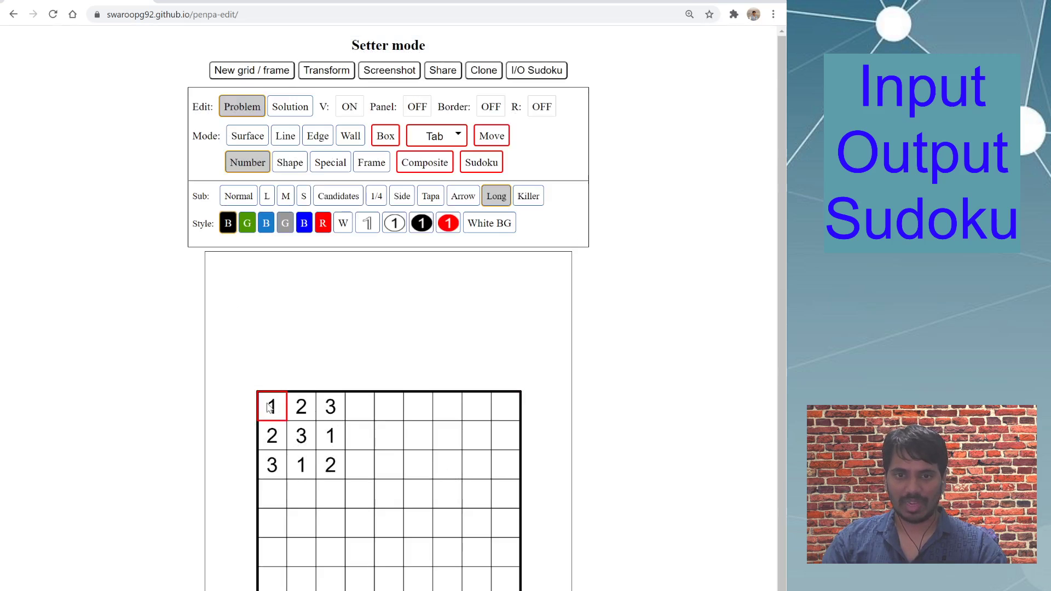
# Enter the digit string 123231312 as the sudoku input for another import
pyautogui.click(533, 71)
pyautogui.moveTo(383, 138); pyautogui.dragTo(244, 73)
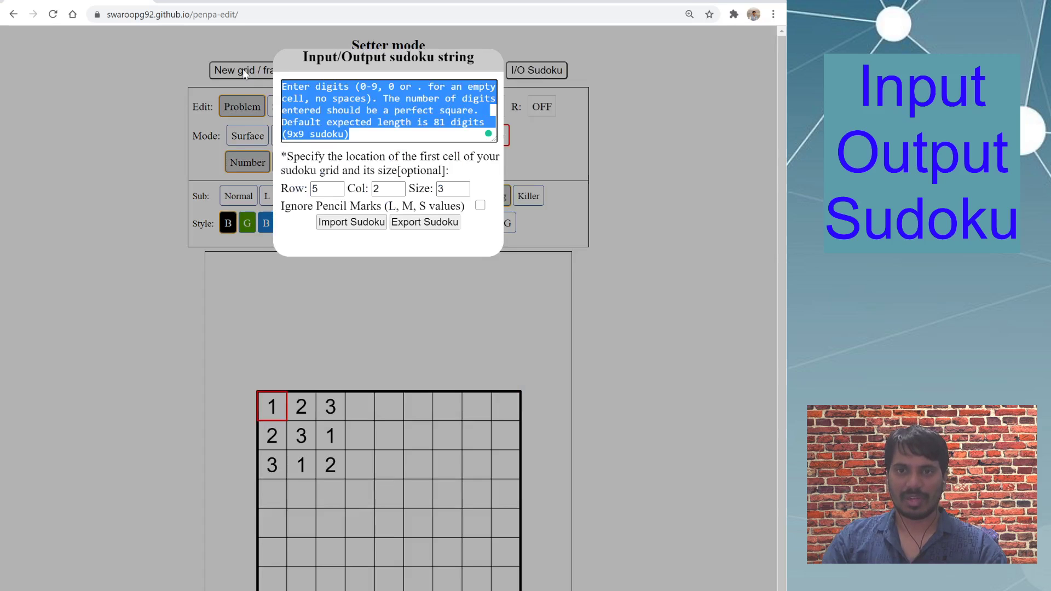
pyautogui.write('123')
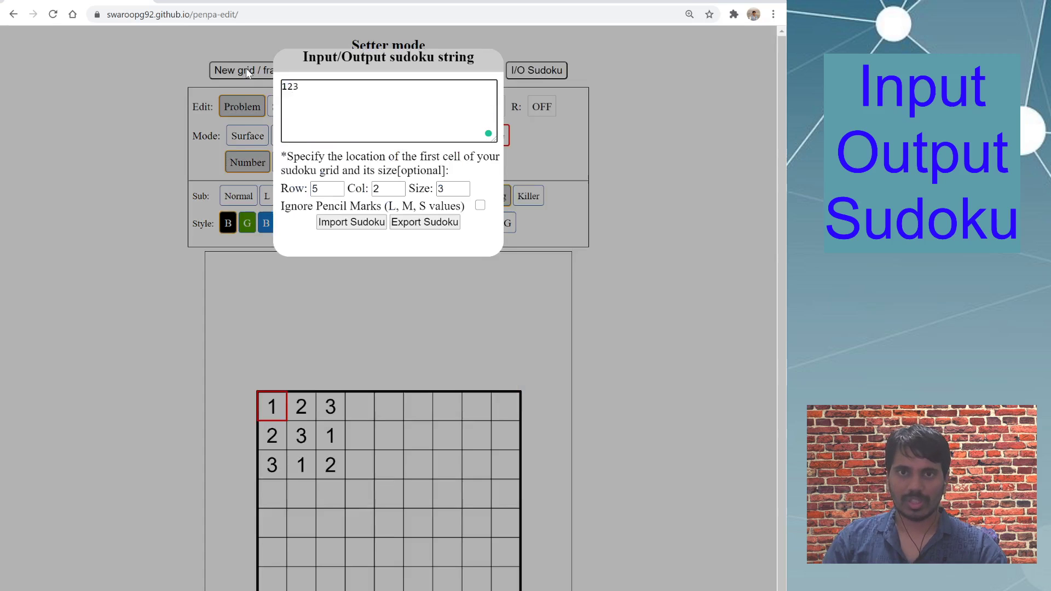
pyautogui.write('231312')
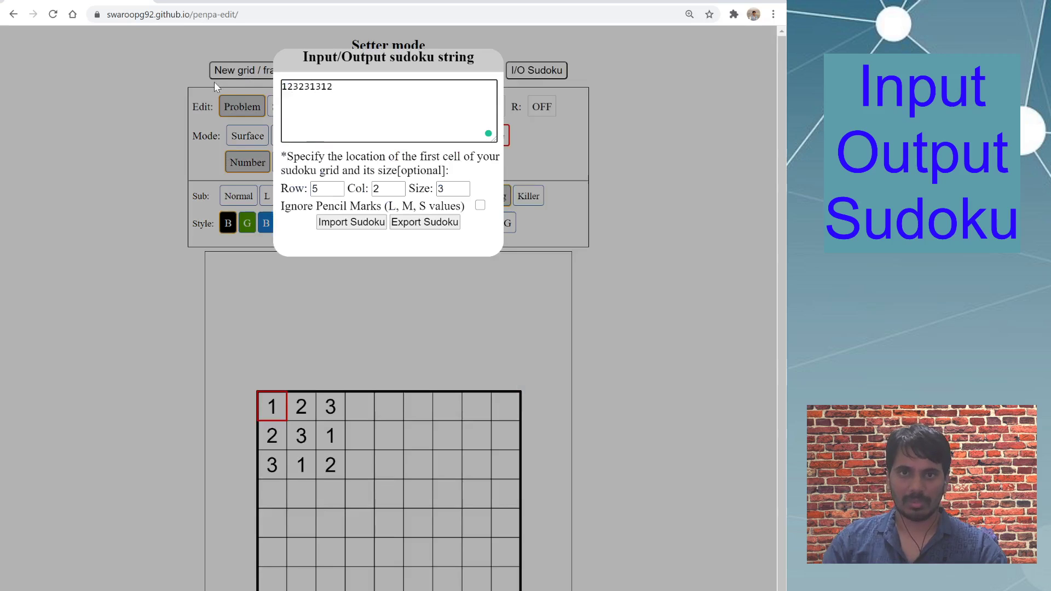
# Set the first cell to row 10, column 5 and import the digits as a second 3x3 block
pyautogui.moveTo(327, 189); pyautogui.dragTo(299, 188)
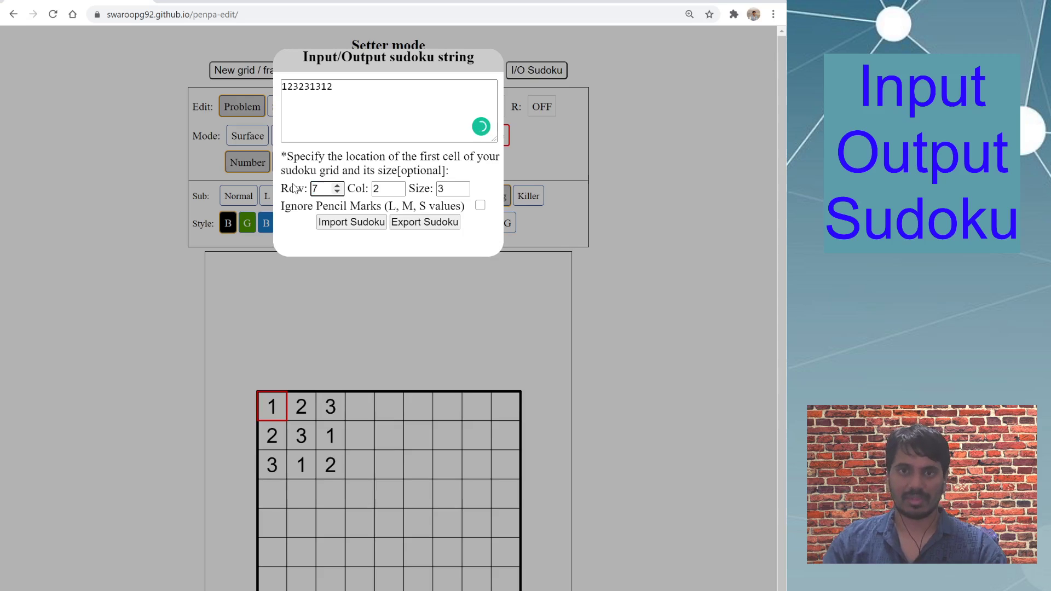
pyautogui.moveTo(395, 189); pyautogui.dragTo(362, 187)
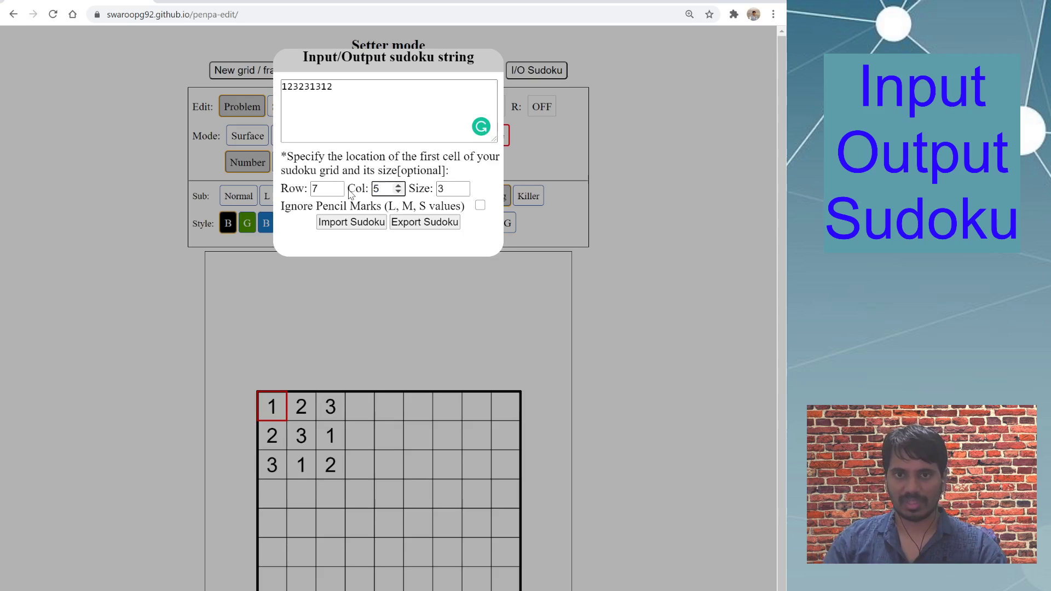
pyautogui.moveTo(319, 191); pyautogui.dragTo(296, 190)
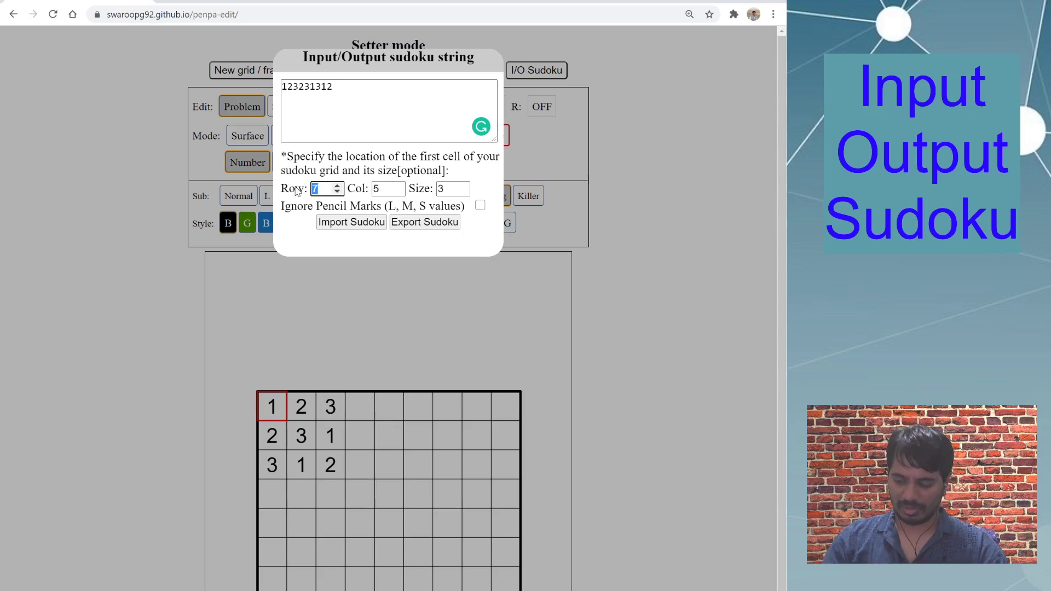
pyautogui.doubleClick(389, 188)
pyautogui.write('6')
pyautogui.click(398, 191)
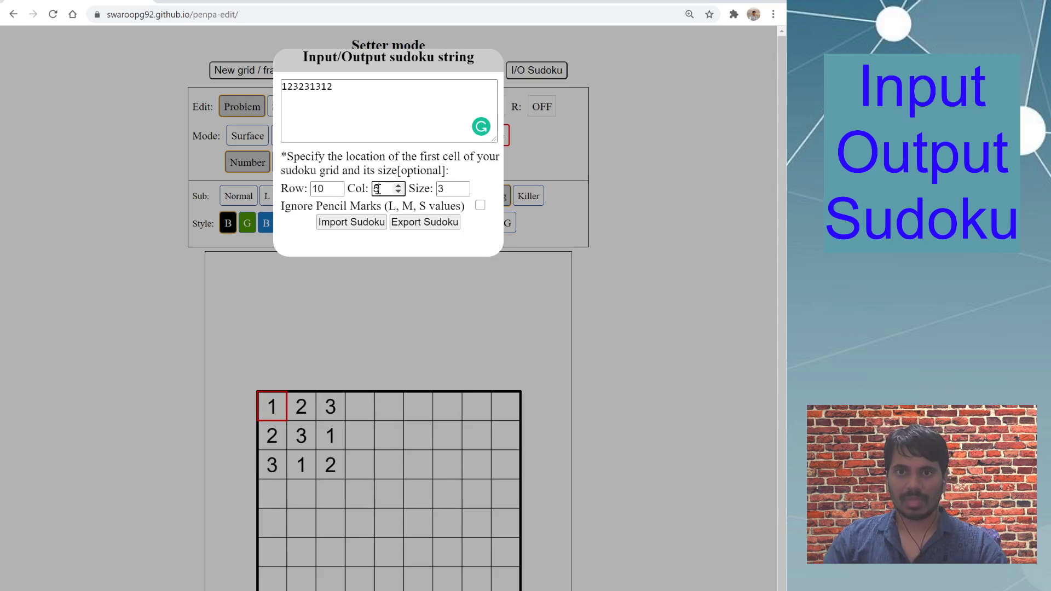
pyautogui.click(361, 224)
pyautogui.click(355, 546)
pyautogui.click(359, 553)
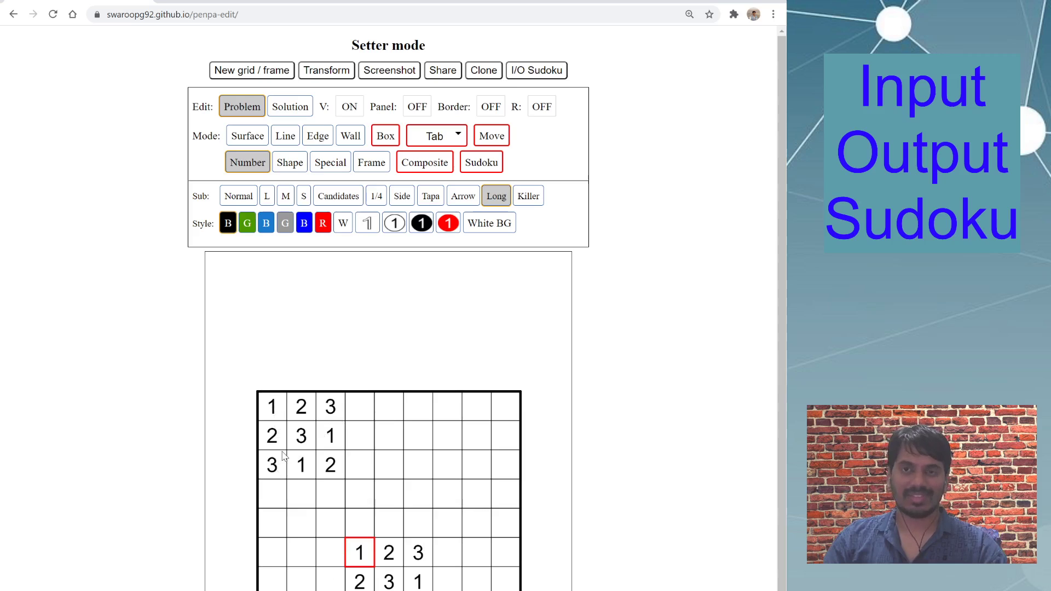
pyautogui.click(558, 68)
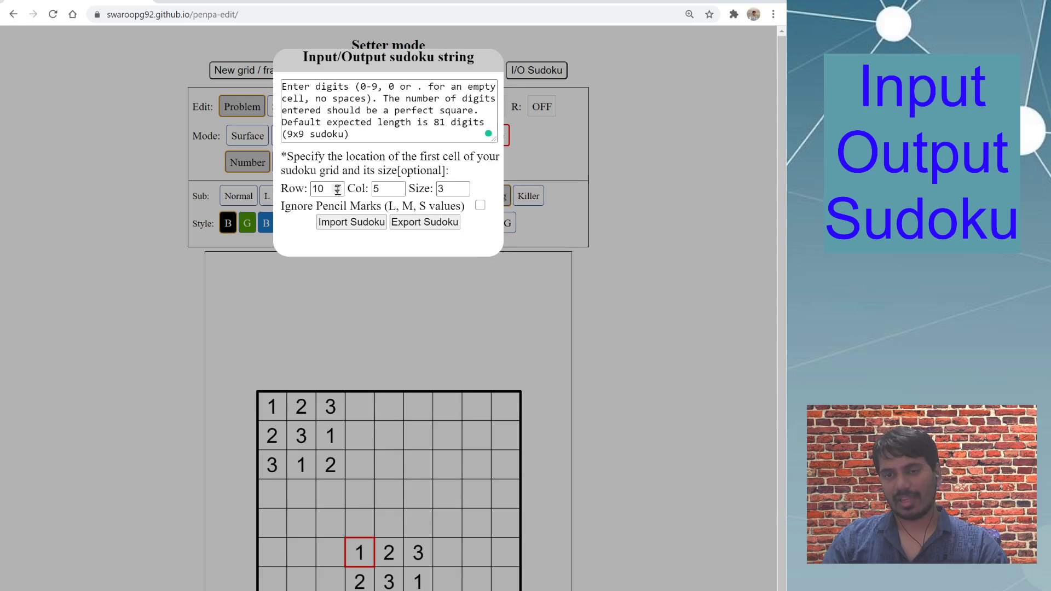
pyautogui.click(385, 188)
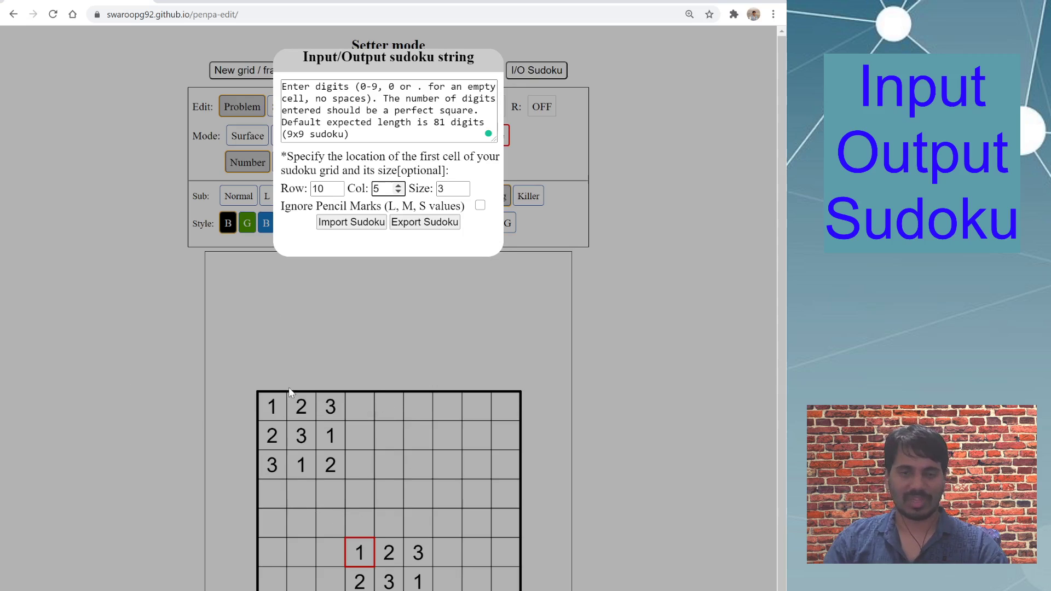
pyautogui.click(386, 362)
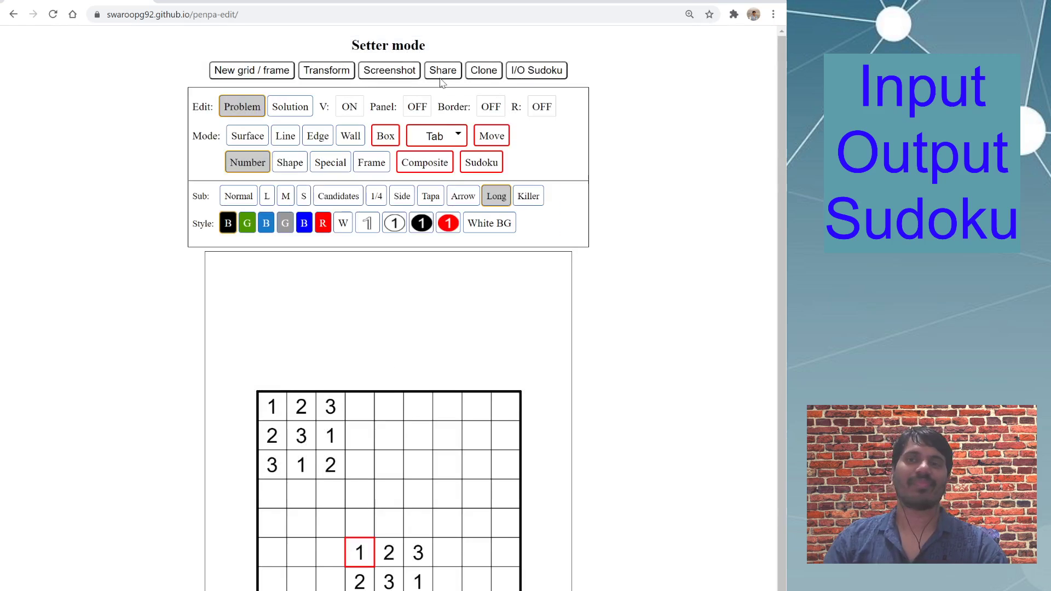
pyautogui.click(535, 72)
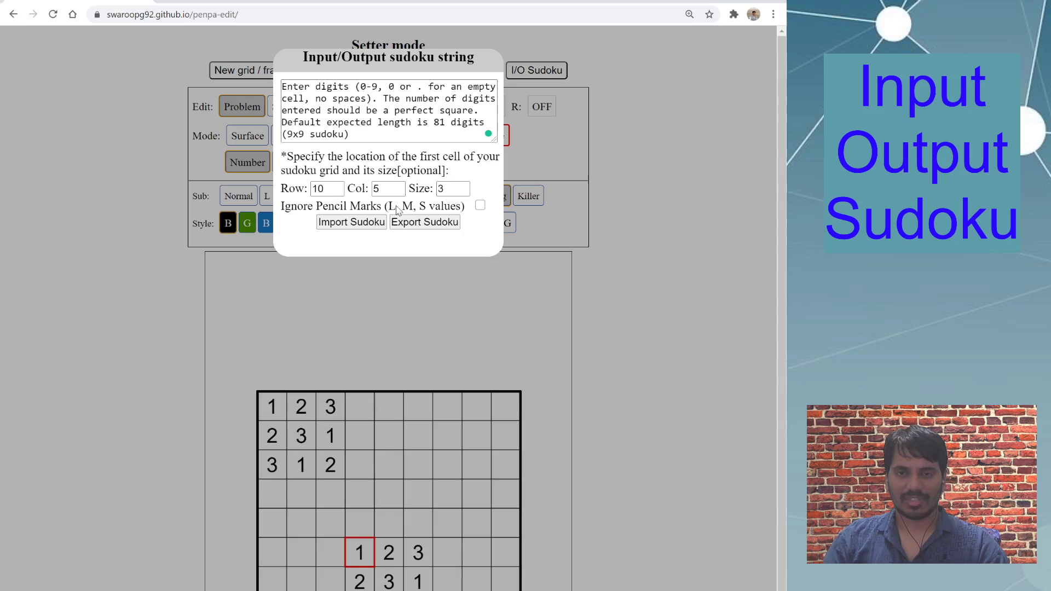
pyautogui.click(406, 285)
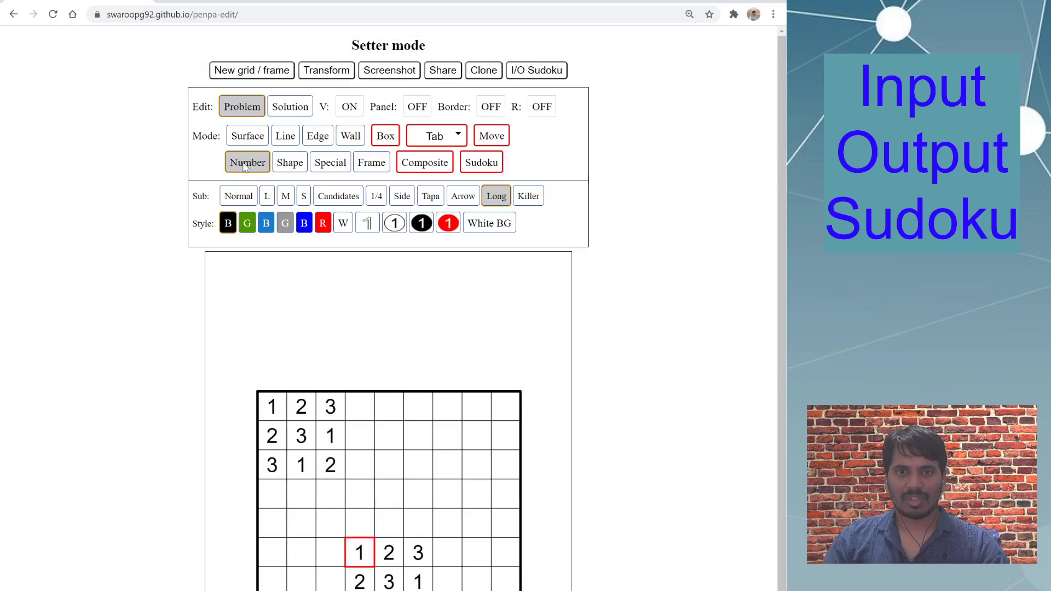
# Switch to Sudoku mode and add corner marks 1, 2 and 3 to the cell in the sudoku's second row, fifth column
pyautogui.click(477, 165)
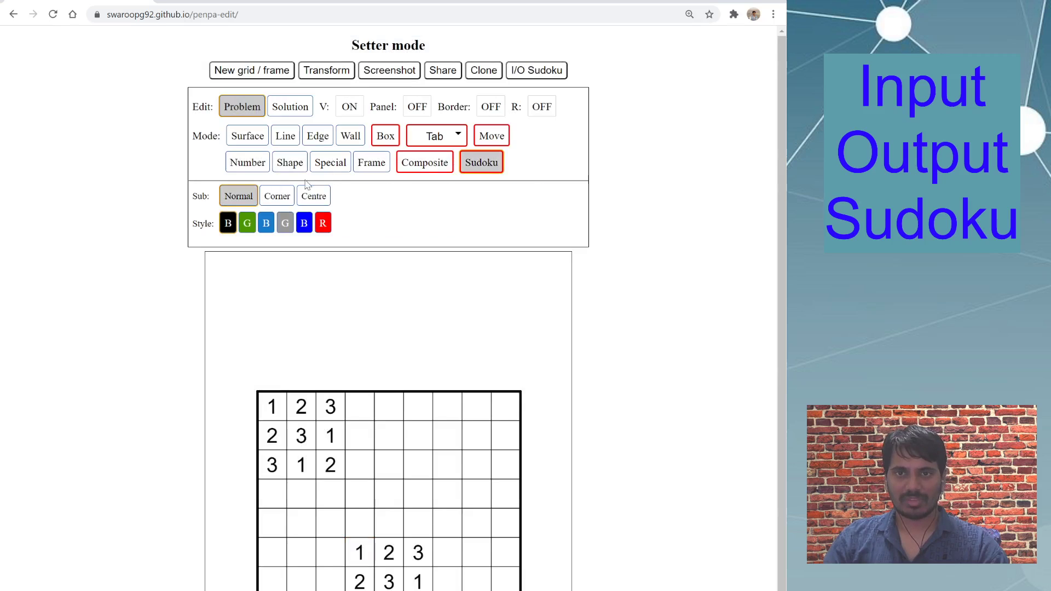
pyautogui.click(276, 196)
pyautogui.click(312, 196)
pyautogui.click(275, 196)
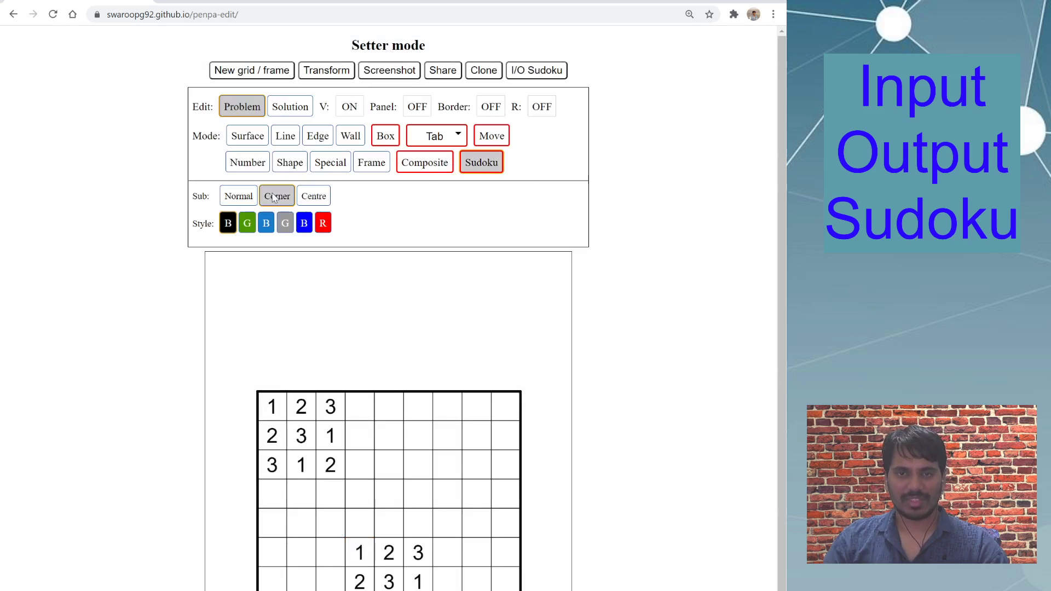
pyautogui.click(392, 441)
pyautogui.write('123')
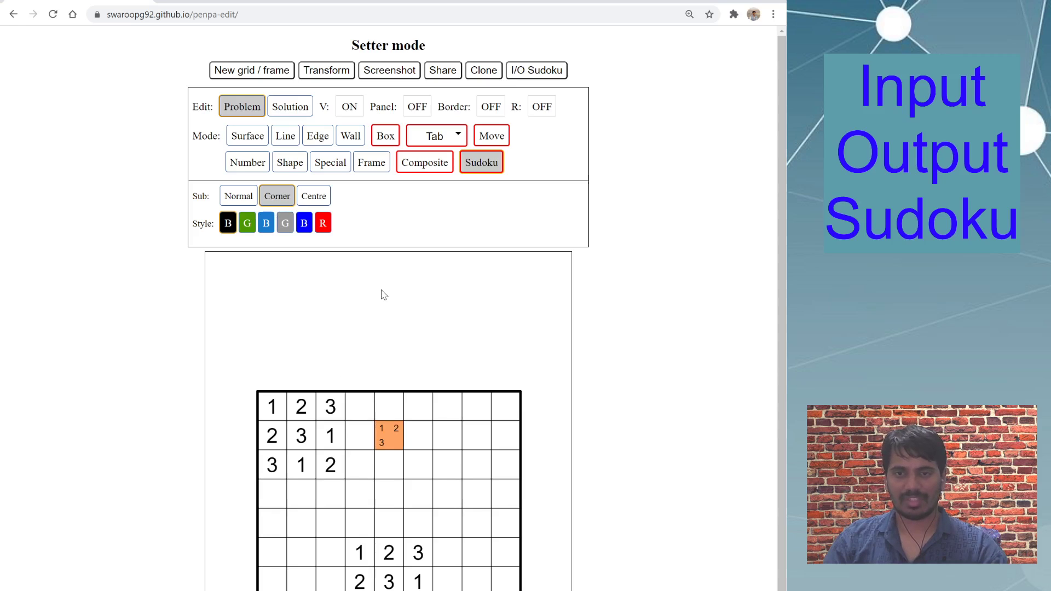
# Add centre marks 1 and 4 to the cell in the sudoku's second row, sixth column
pyautogui.click(316, 198)
pyautogui.click(421, 427)
pyautogui.write('14')
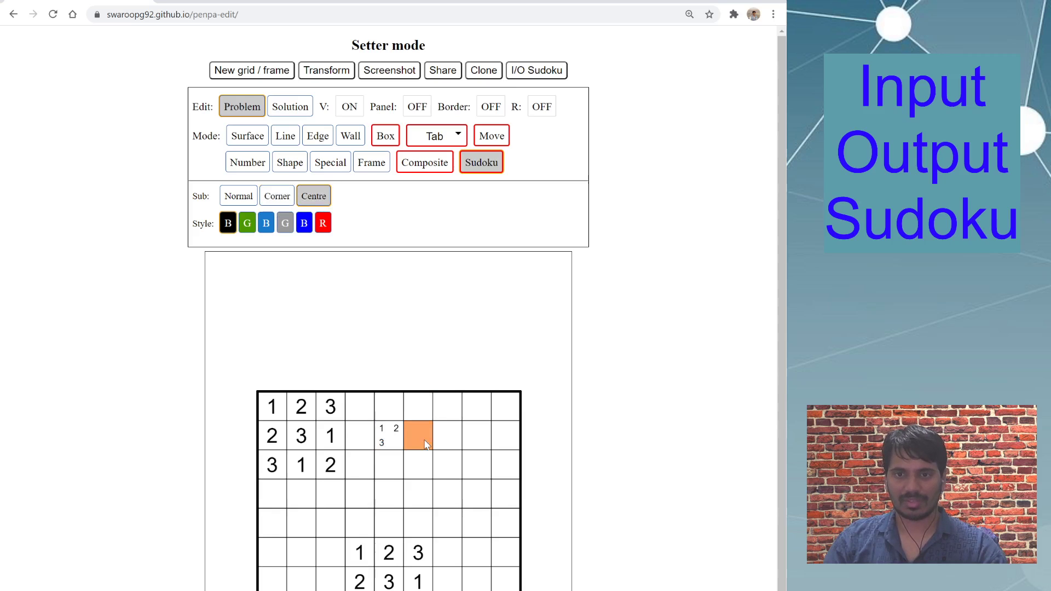
pyautogui.click(448, 496)
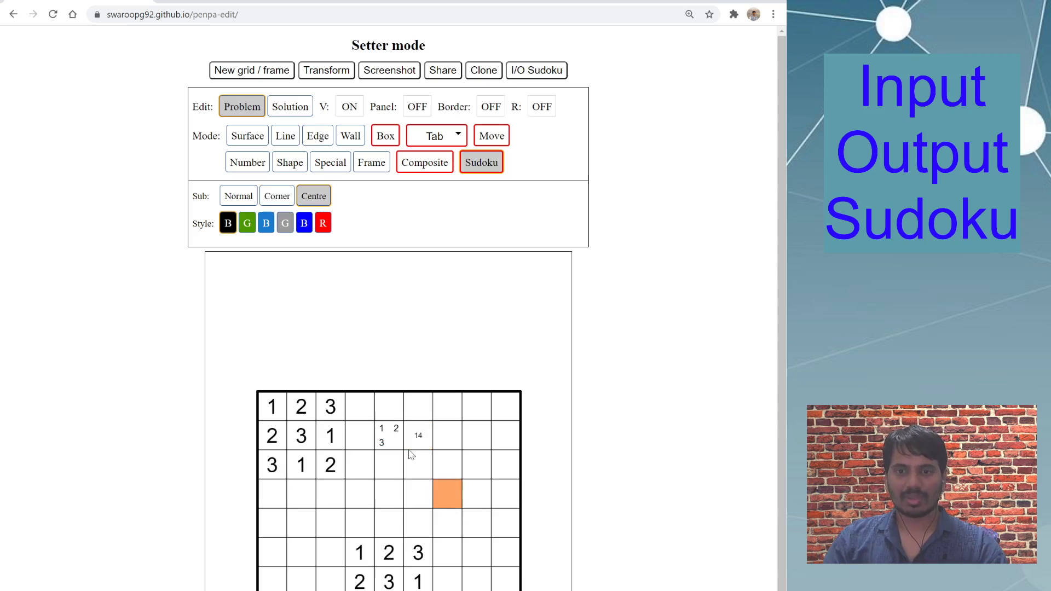
pyautogui.click(411, 499)
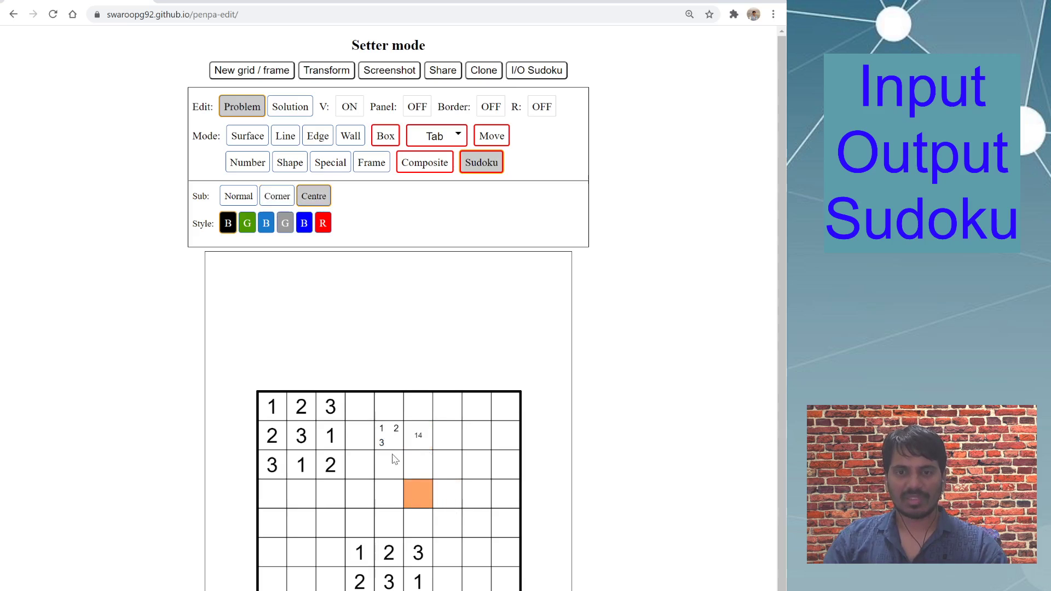
pyautogui.click(422, 450)
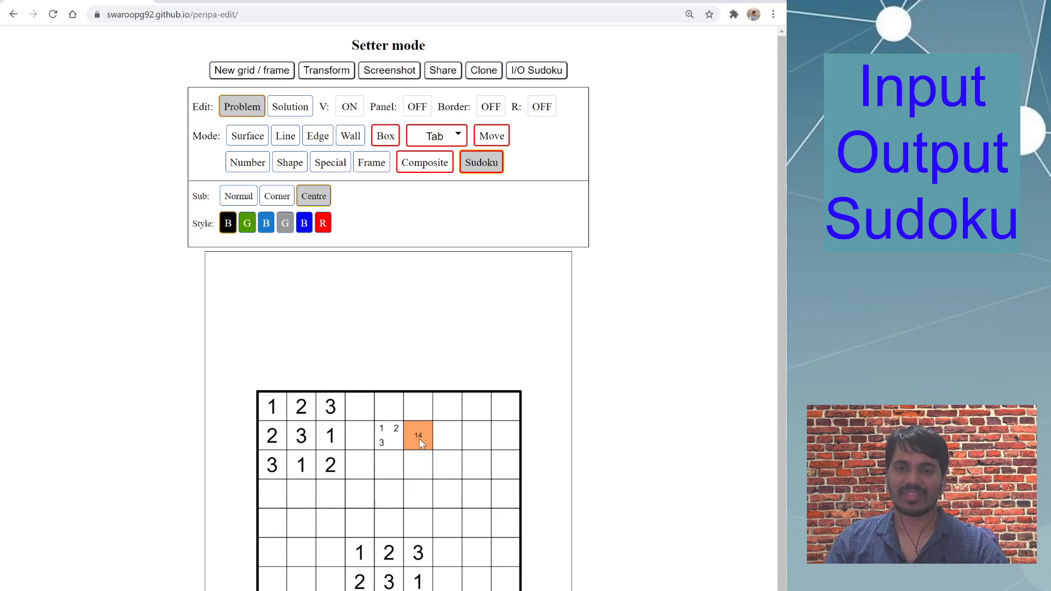
# Export the 3x3 block at row 10, column 5, and clear the row, column and size values to use the defaults
pyautogui.click(535, 76)
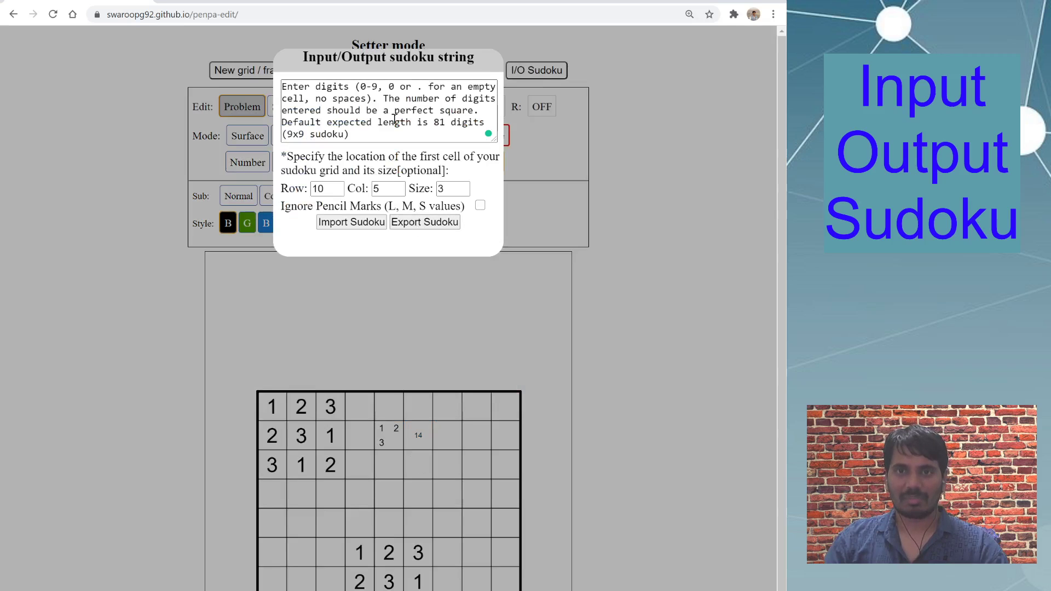
pyautogui.click(418, 223)
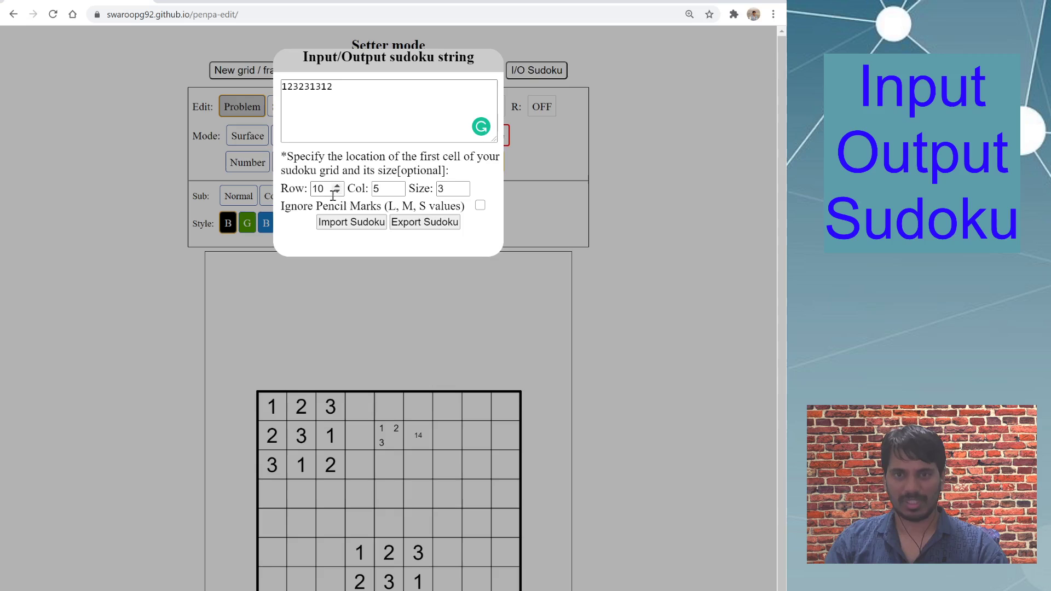
pyautogui.moveTo(304, 190); pyautogui.dragTo(298, 192)
pyautogui.press('BackSpace')
pyautogui.press('Tab')
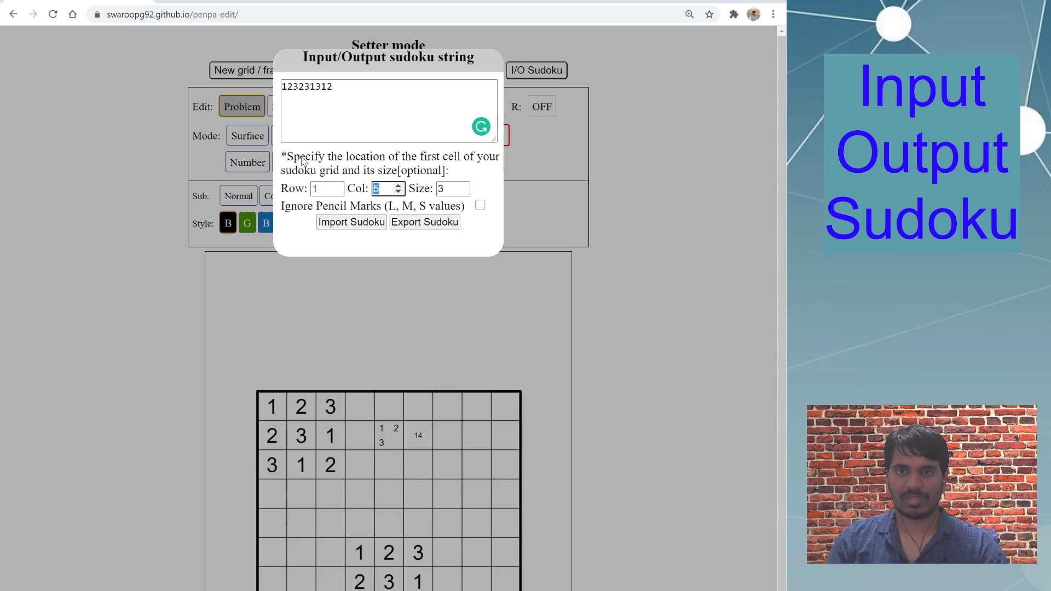
pyautogui.press('Tab')
pyautogui.press('BackSpace')
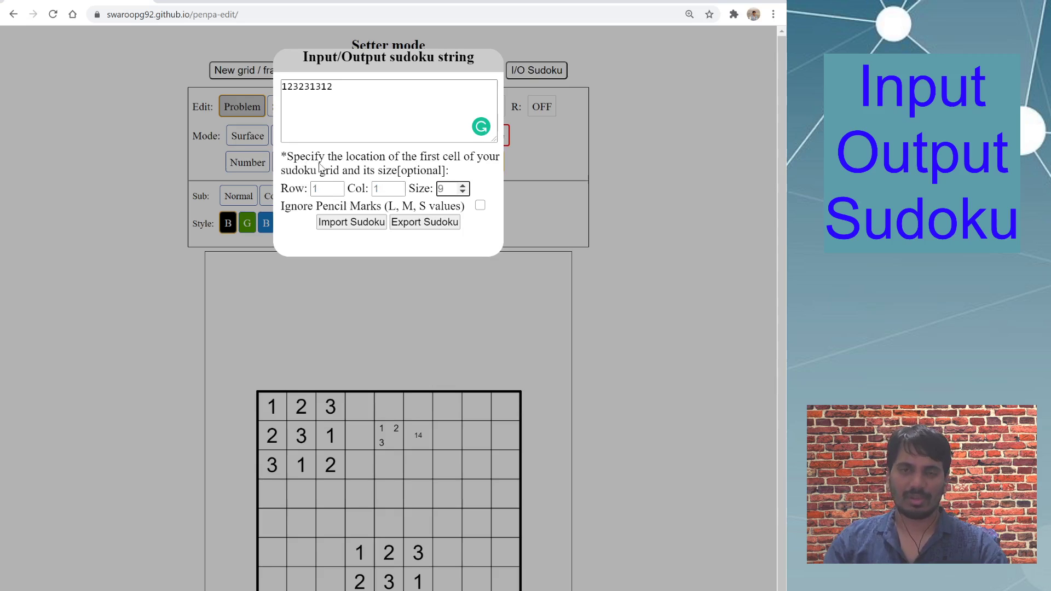
# Try to export the default 9x9 area with the pencil marks included, and close the dialog
pyautogui.click(301, 170)
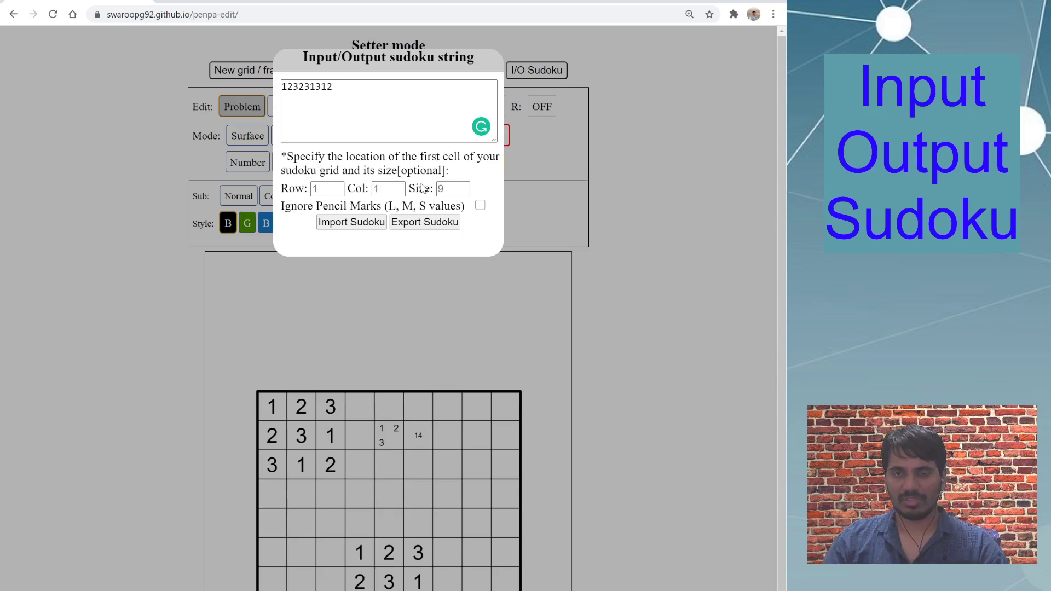
pyautogui.click(414, 224)
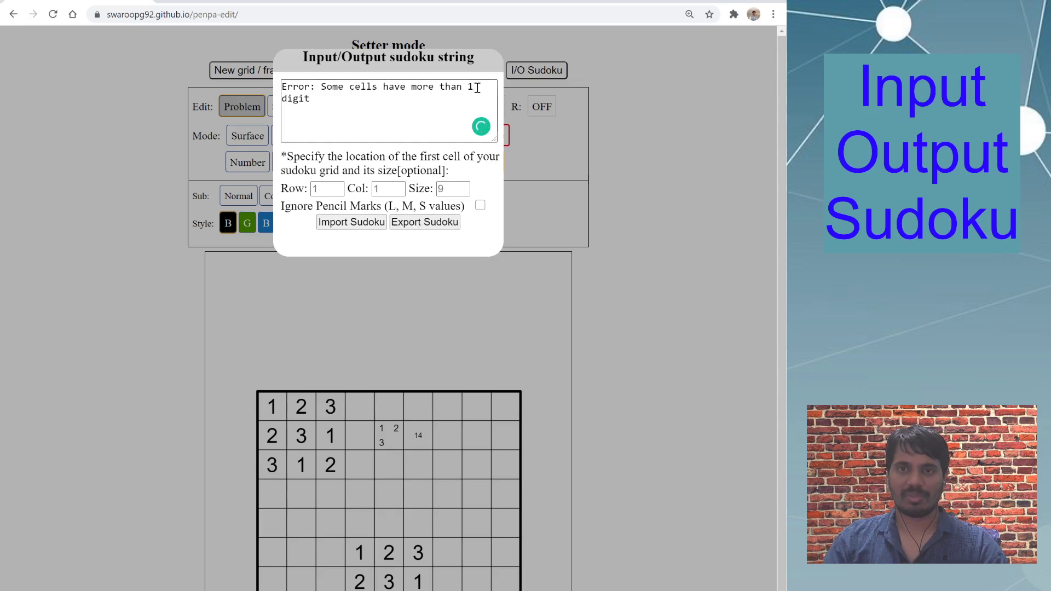
pyautogui.click(391, 286)
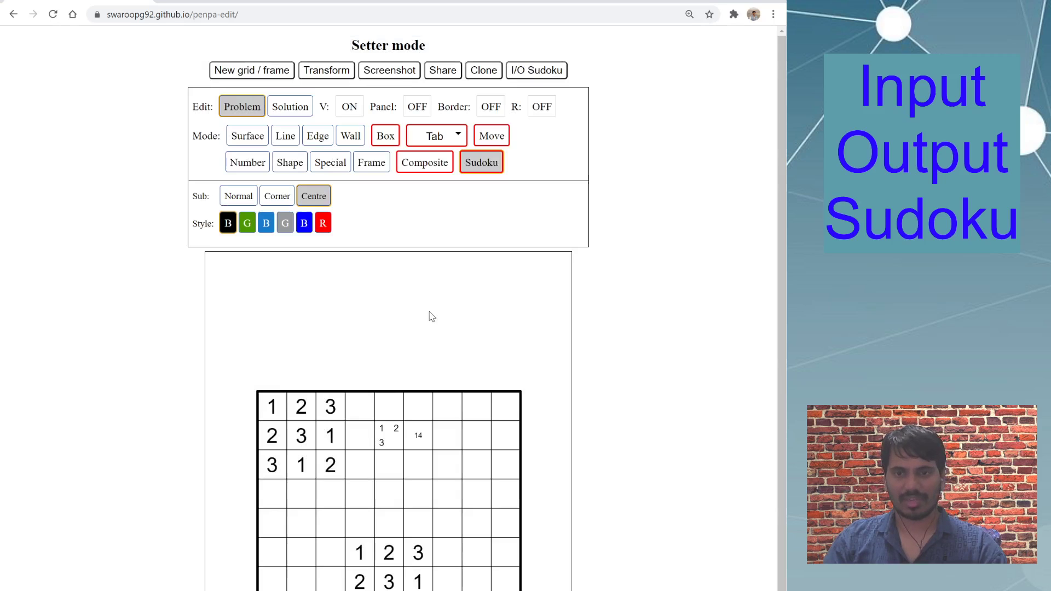
# Examine the two cells holding the corner marks and the centre marks as cells with more than one digit
pyautogui.click(397, 440)
pyautogui.click(420, 437)
pyautogui.click(394, 440)
pyautogui.click(420, 440)
pyautogui.click(393, 442)
pyautogui.click(394, 442)
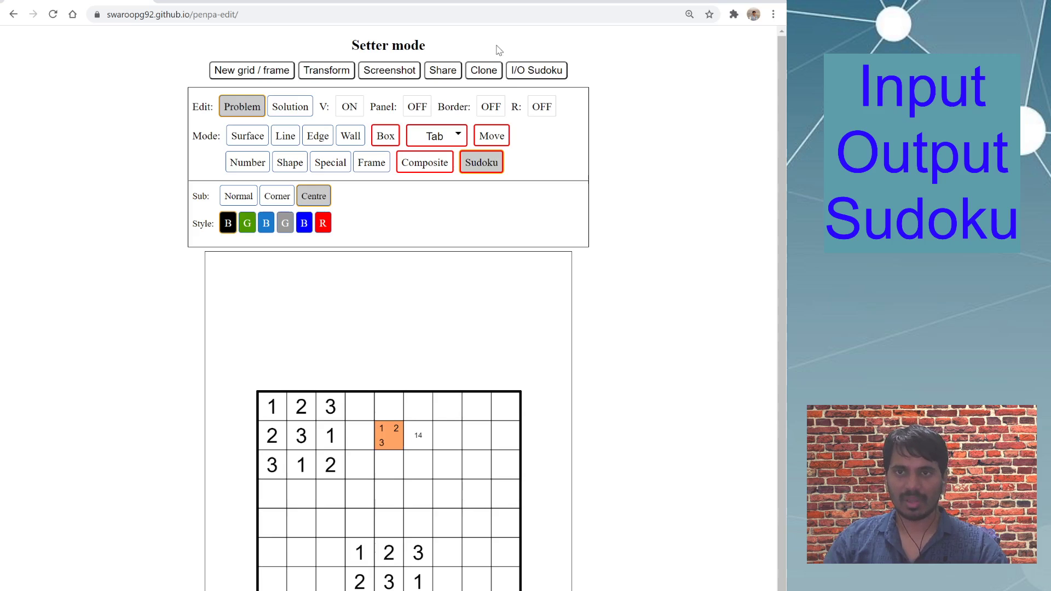
# Turn on ignoring pencil marks (L, M, S values) for the sudoku export and close the dialog
pyautogui.click(538, 72)
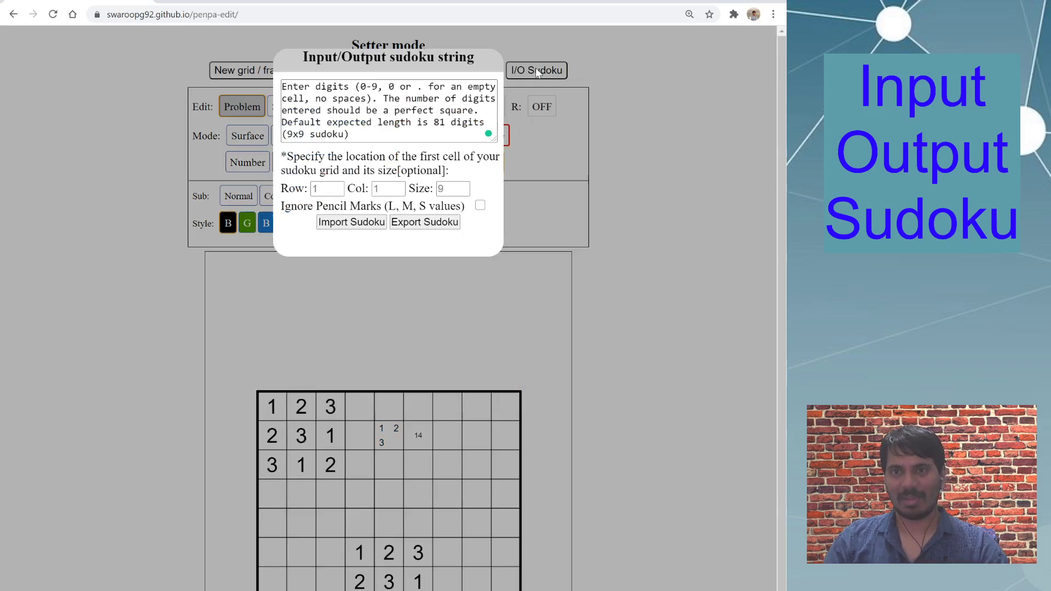
pyautogui.click(481, 205)
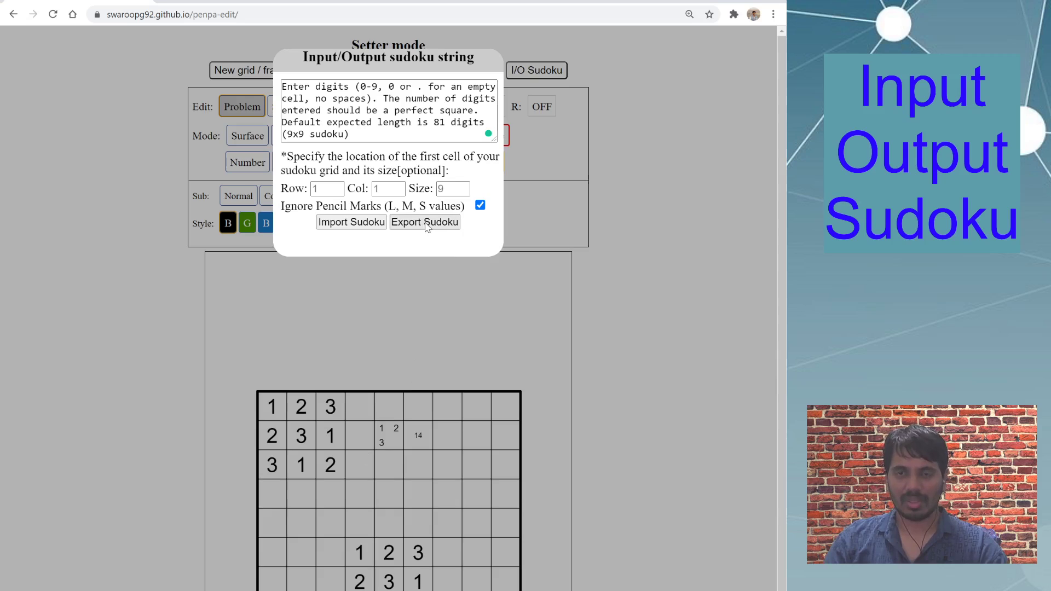
pyautogui.click(274, 300)
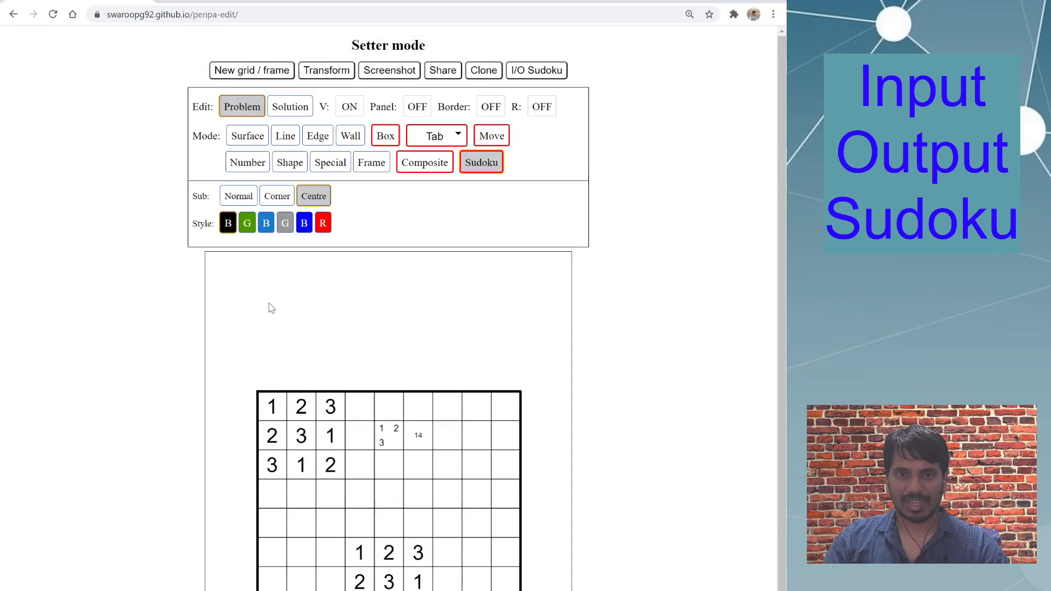
# Shade a green block of two rows by seven cells in the blank area above the grid in Surface mode
pyautogui.click(252, 283)
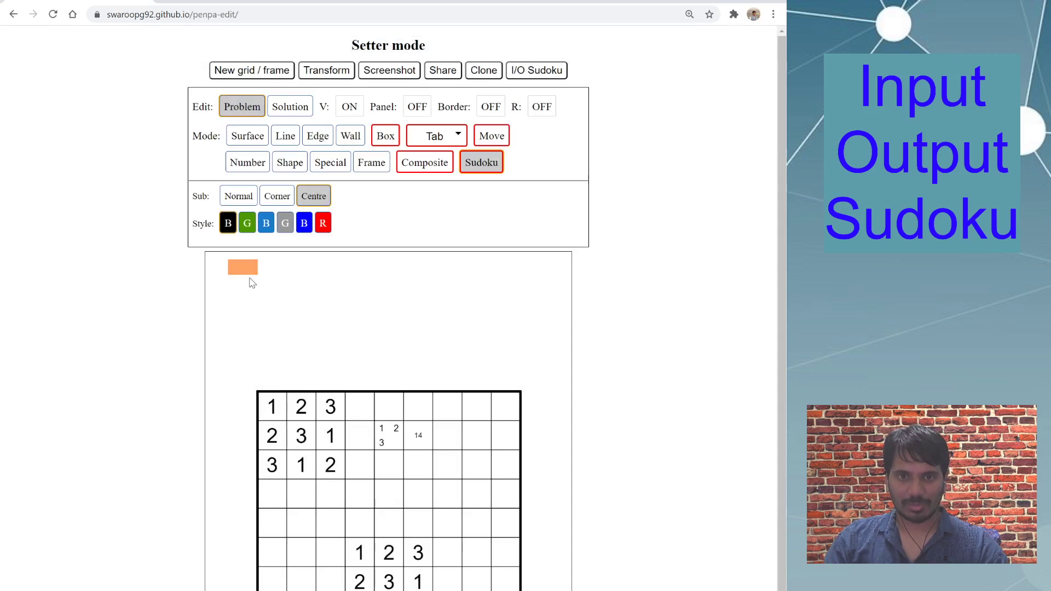
pyautogui.click(249, 137)
pyautogui.moveTo(261, 281); pyautogui.dragTo(399, 290)
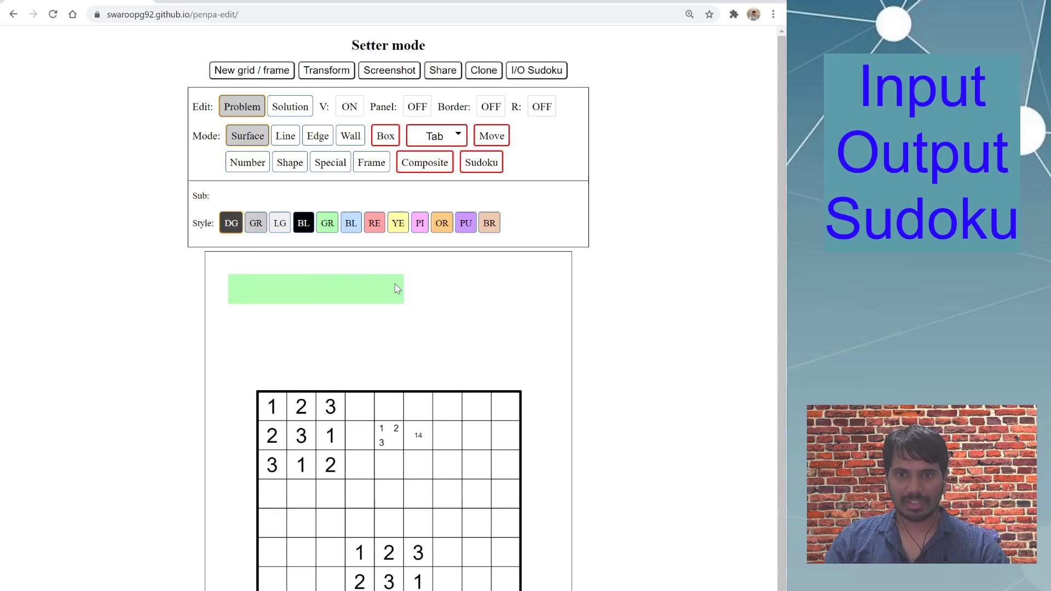
pyautogui.moveTo(233, 296); pyautogui.dragTo(373, 321)
pyautogui.click(408, 324)
pyautogui.click(428, 297)
pyautogui.click(387, 315)
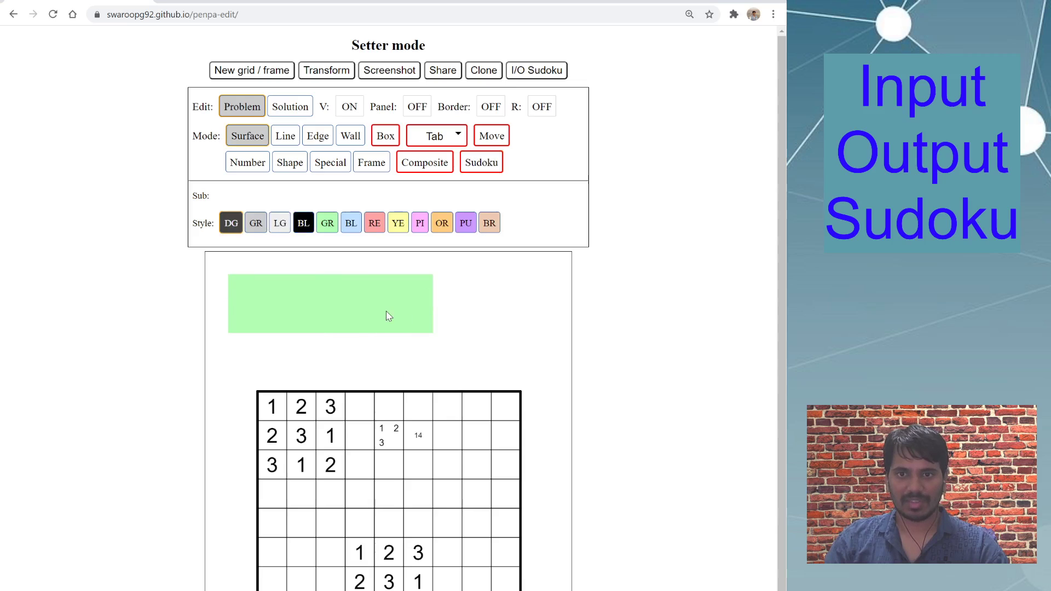
# Clear all the green shading from the blank cells above the grid
pyautogui.click(234, 291)
pyautogui.click(244, 292)
pyautogui.click(244, 292)
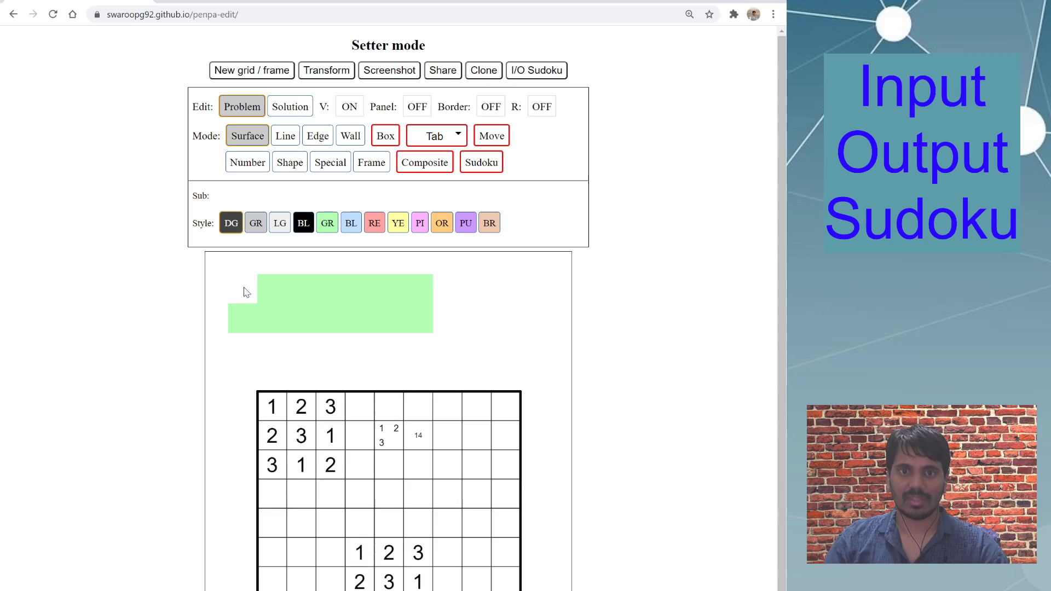
pyautogui.moveTo(264, 294)
pyautogui.mouseDown()
pyautogui.moveTo(387, 294)
pyautogui.moveTo(418, 310)
pyautogui.moveTo(244, 320)
pyautogui.mouseUp()
pyautogui.click(295, 320)
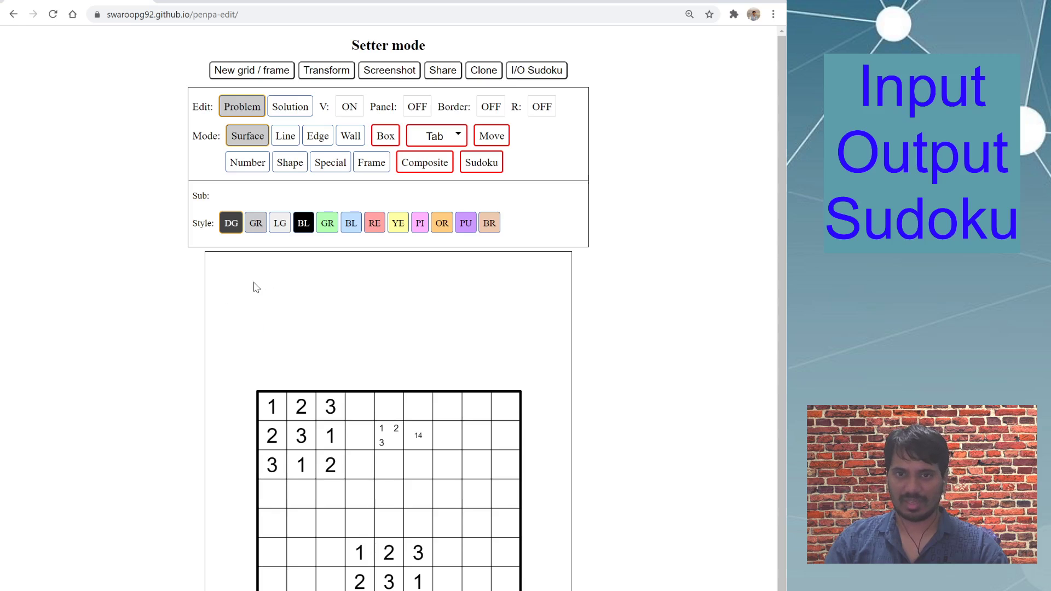
# Export the sudoku string with the first cell at row 5, column 2 and the default size of 9
pyautogui.click(526, 71)
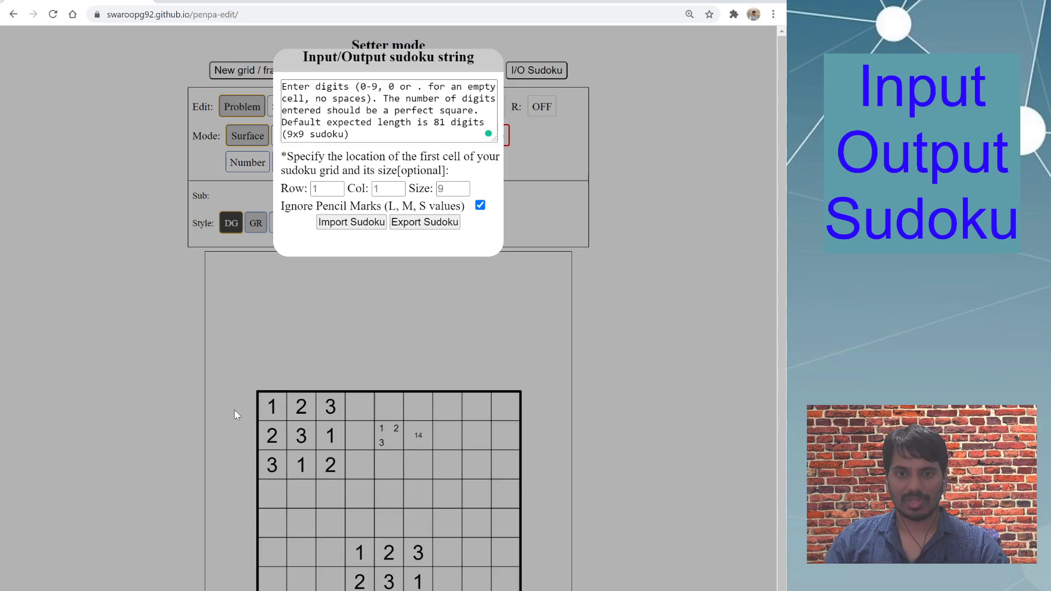
pyautogui.click(325, 190)
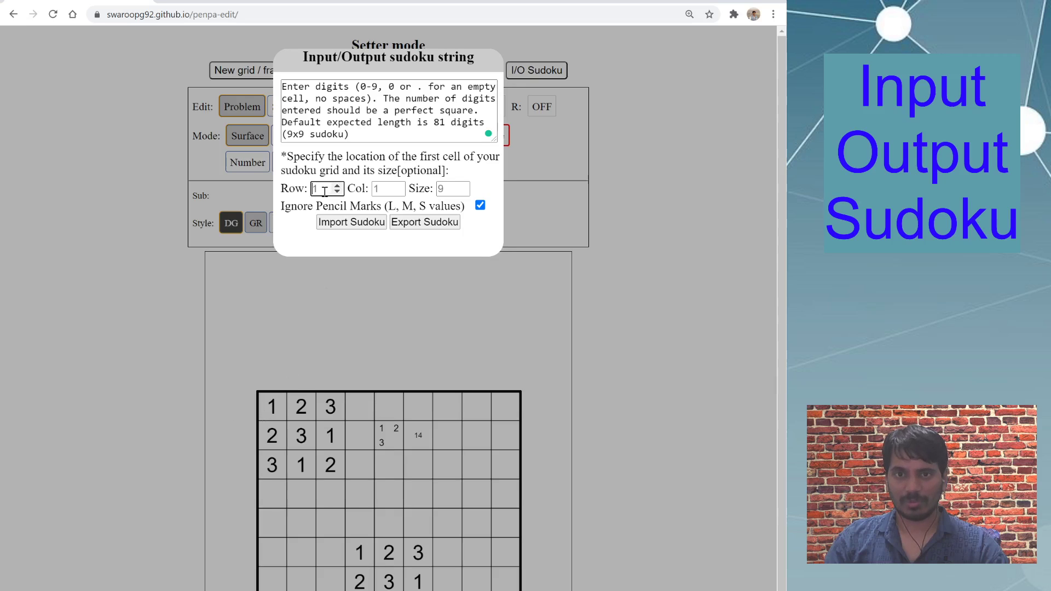
pyautogui.write('5')
pyautogui.press('Tab')
pyautogui.write('2')
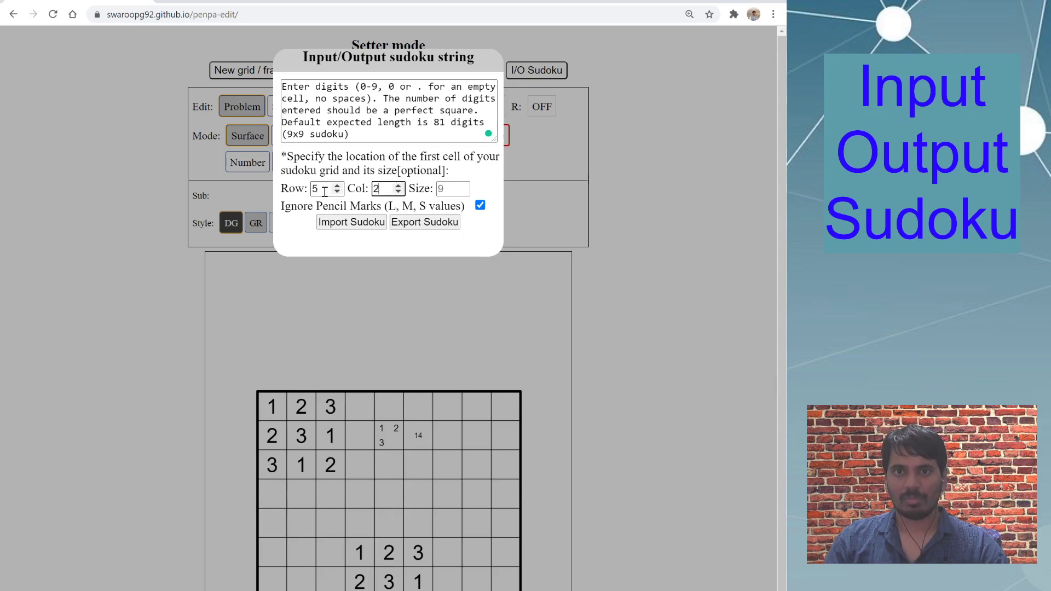
pyautogui.click(444, 188)
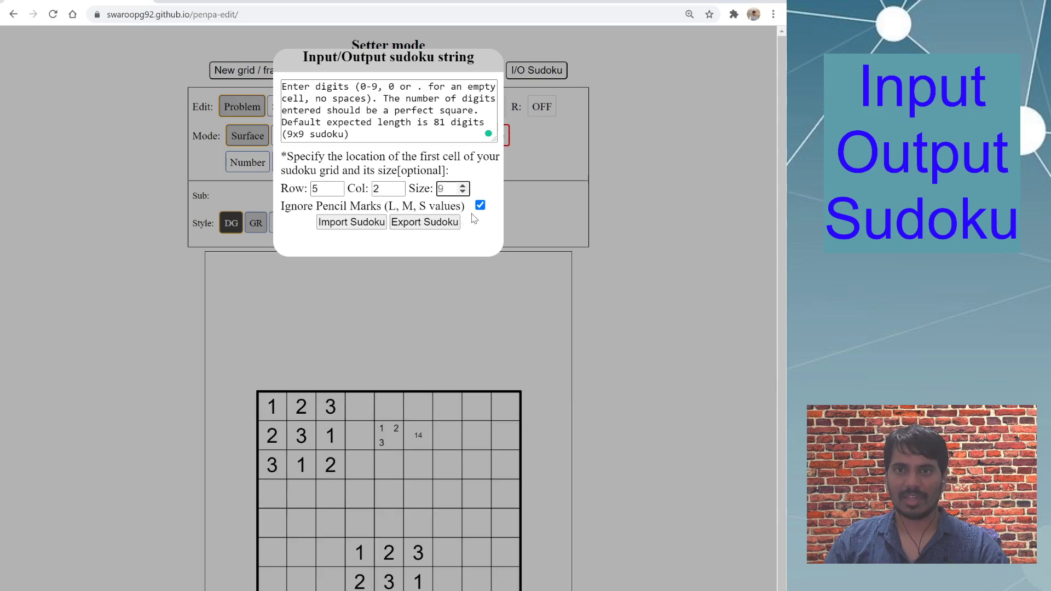
pyautogui.click(441, 225)
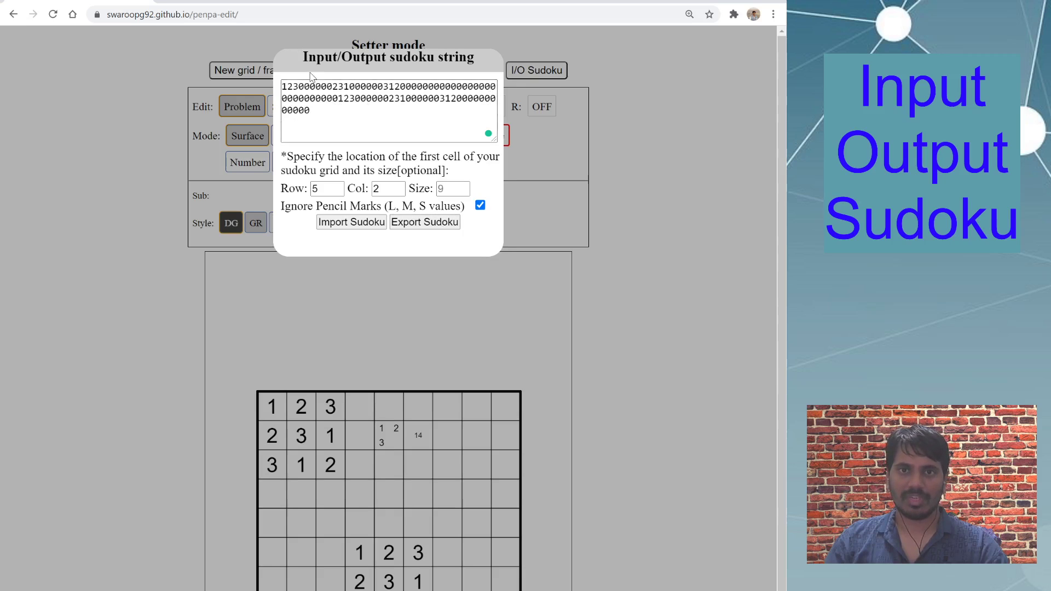
# Copy the exported string, import it into the SudokuWiki Sudoku Solver, and return to Penpa-Edit with the dialog closed
pyautogui.click(325, 107)
pyautogui.hotkey('ctrl', 'a')
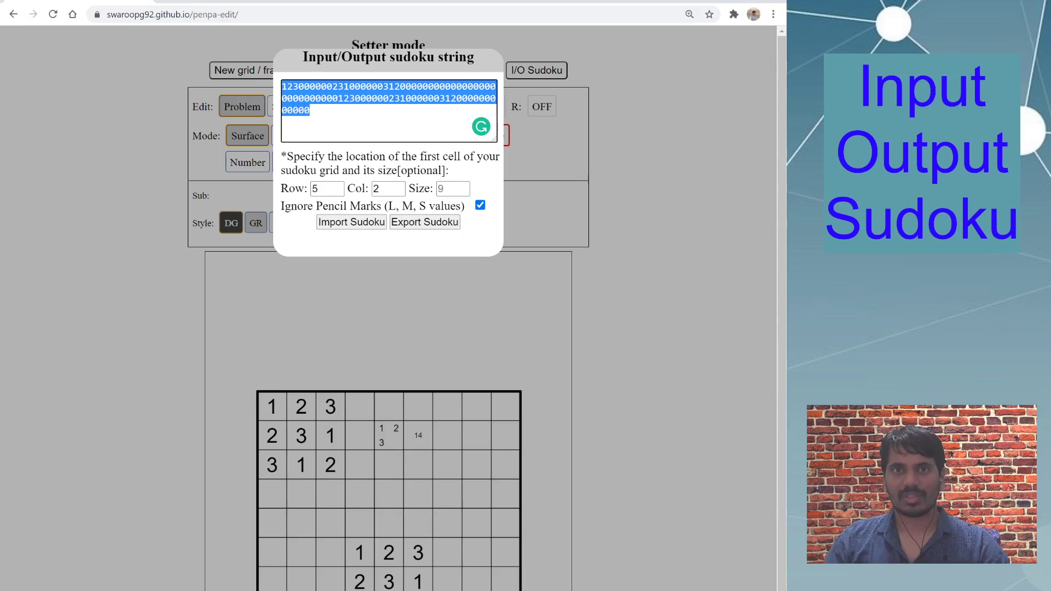
pyautogui.hotkey('ctrl', 'Tab')
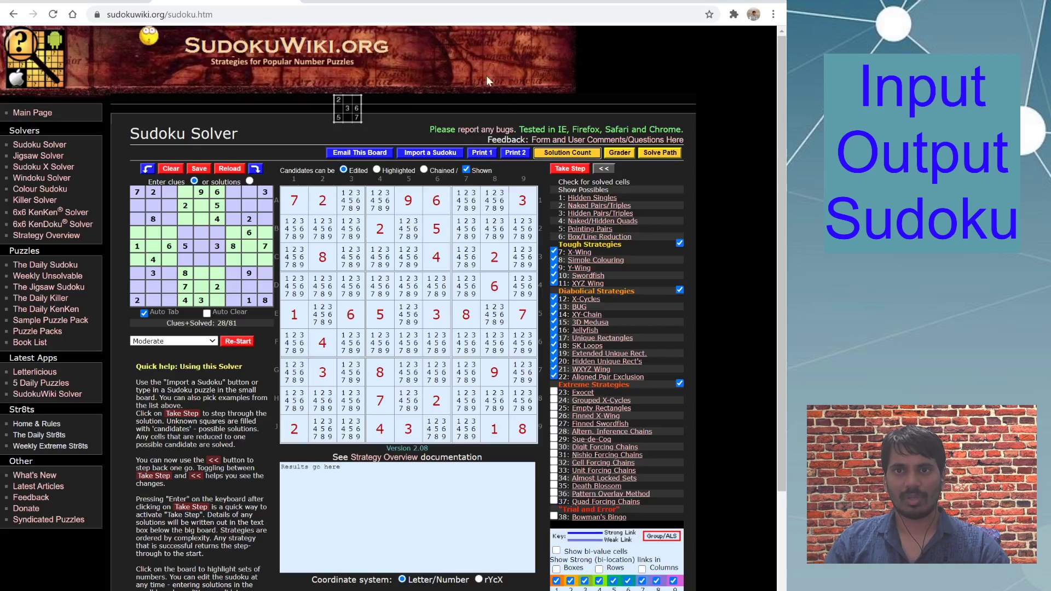
pyautogui.click(443, 154)
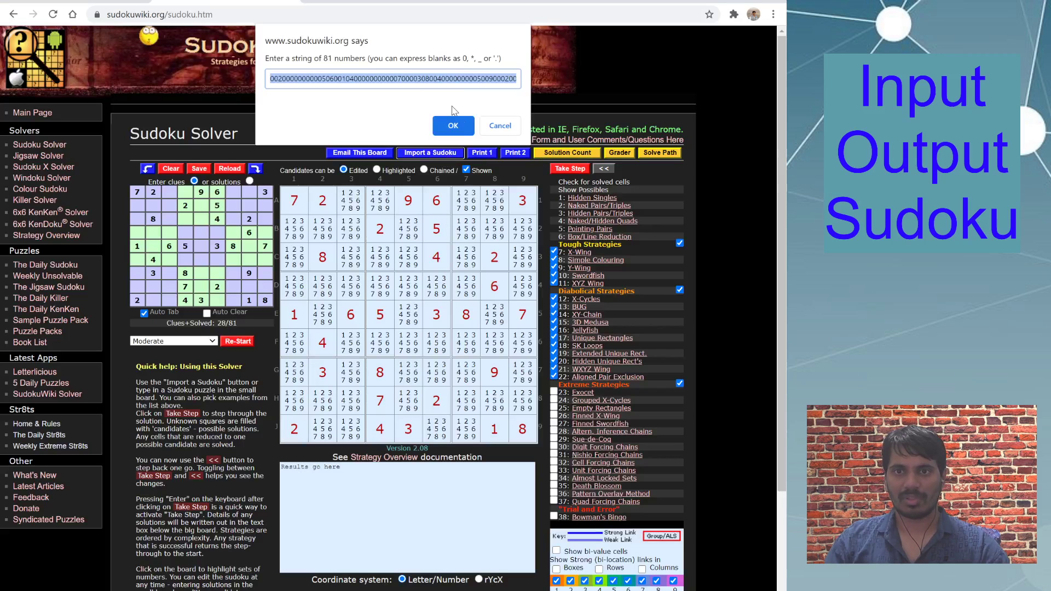
pyautogui.hotkey('ctrl', 'v')
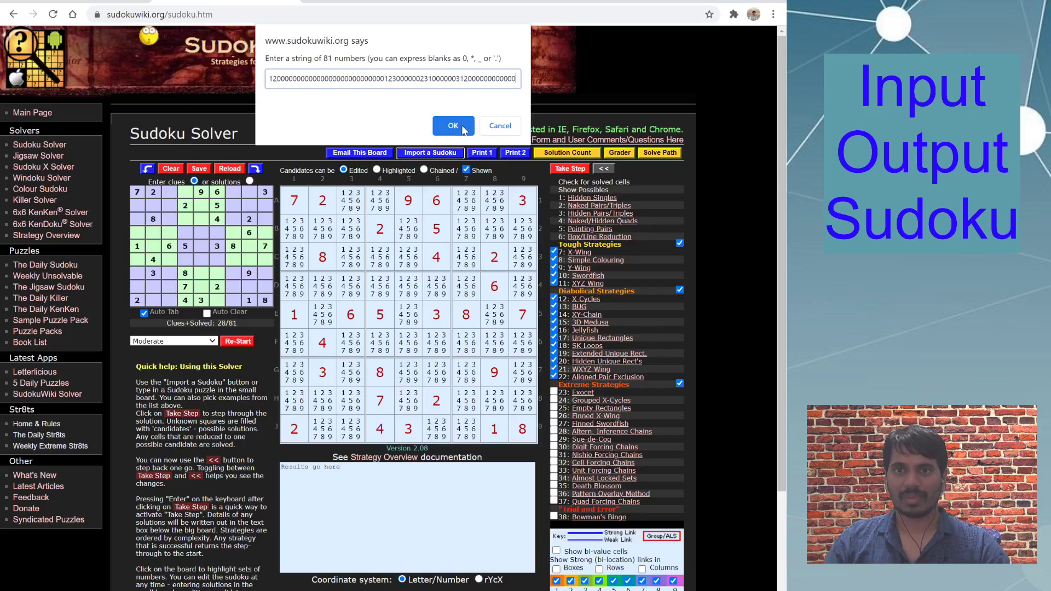
pyautogui.click(462, 127)
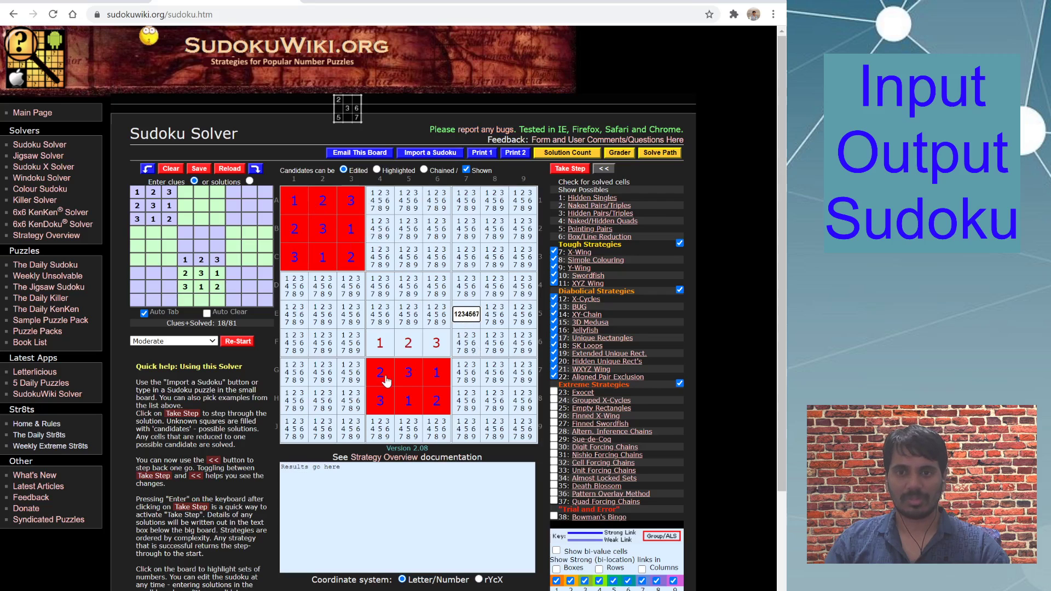
pyautogui.click(110, 2)
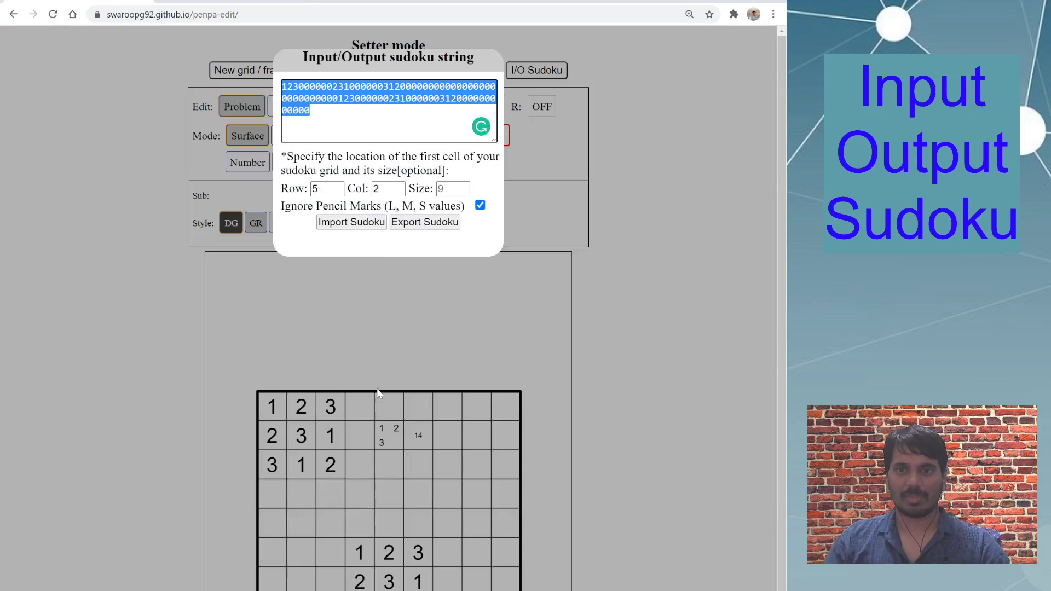
pyautogui.click(504, 259)
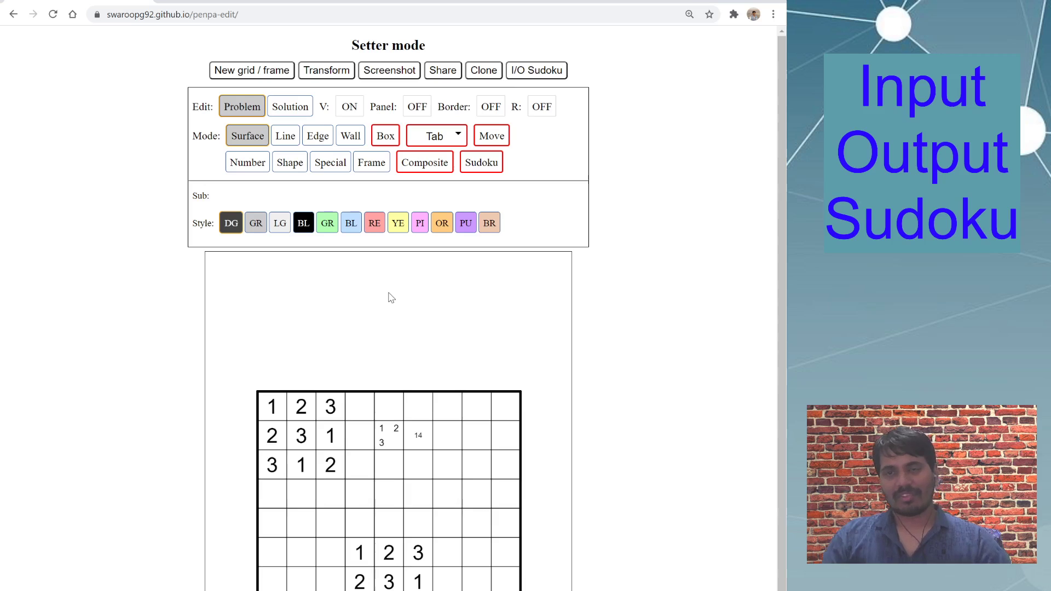
# Reopen the sudoku input/output dialog and examine its instructions on allowed digits, empty-cell symbols and string length
pyautogui.click(539, 71)
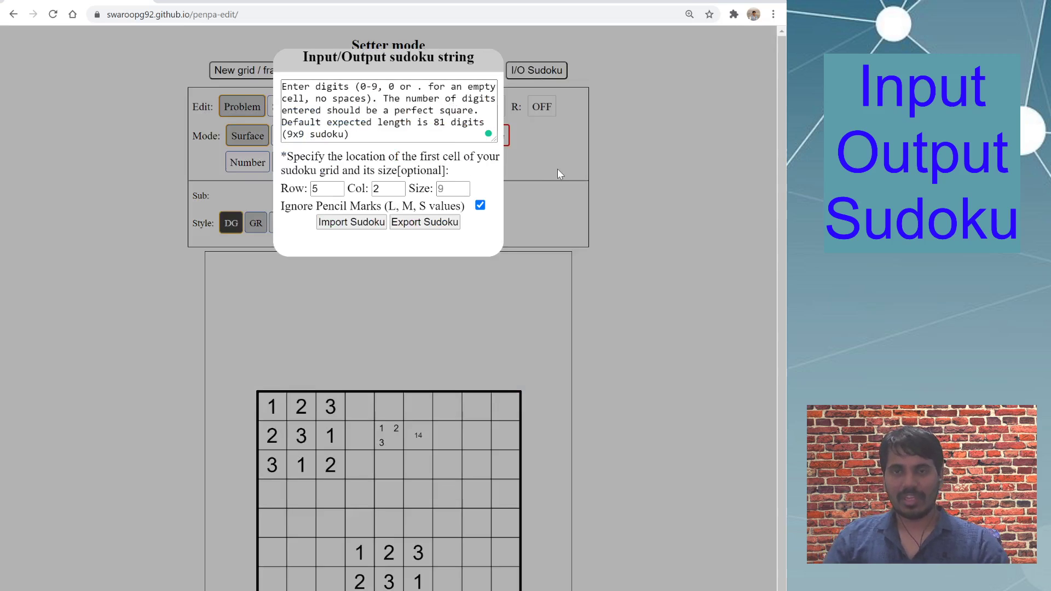
pyautogui.click(396, 139)
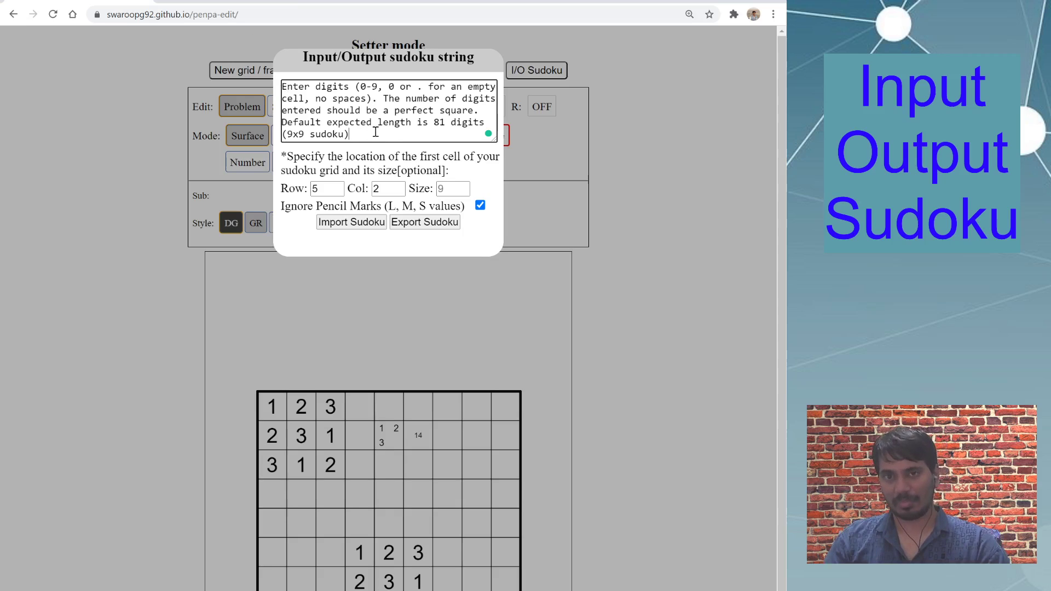
pyautogui.moveTo(370, 134); pyautogui.dragTo(256, 70)
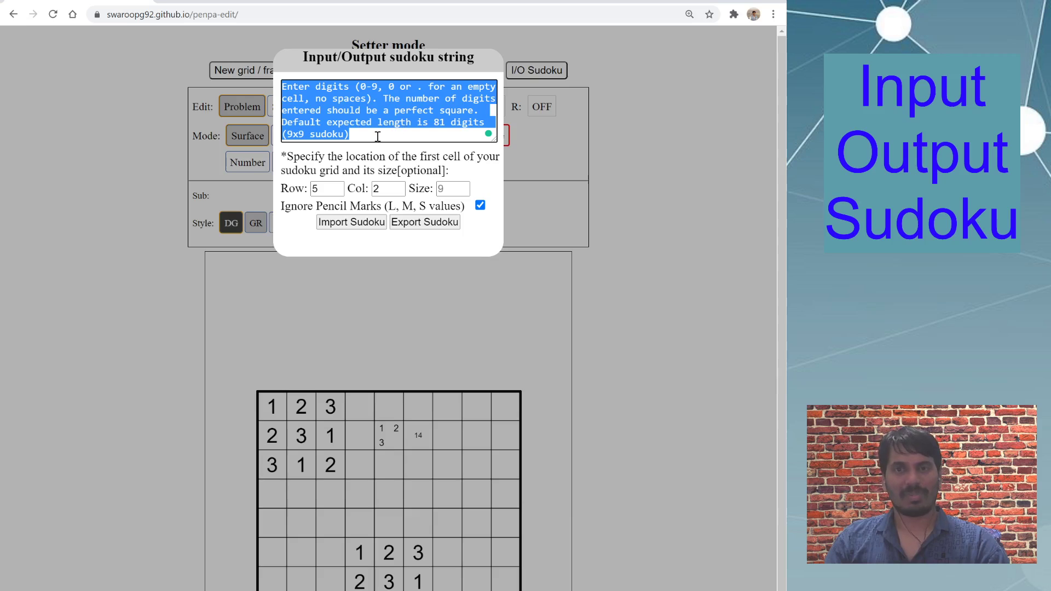
pyautogui.click(424, 132)
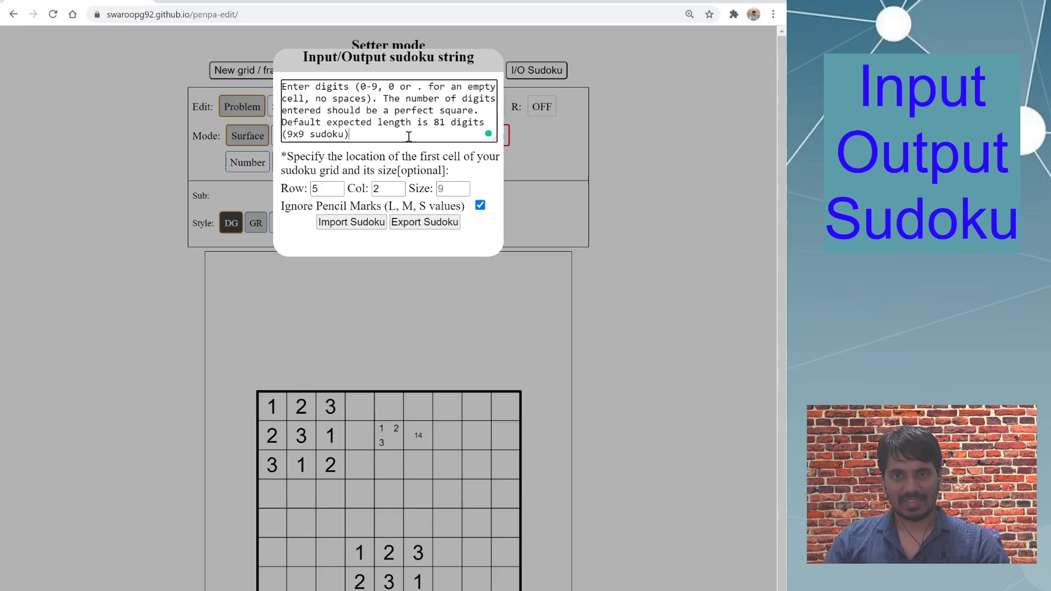
pyautogui.moveTo(364, 85); pyautogui.dragTo(366, 103)
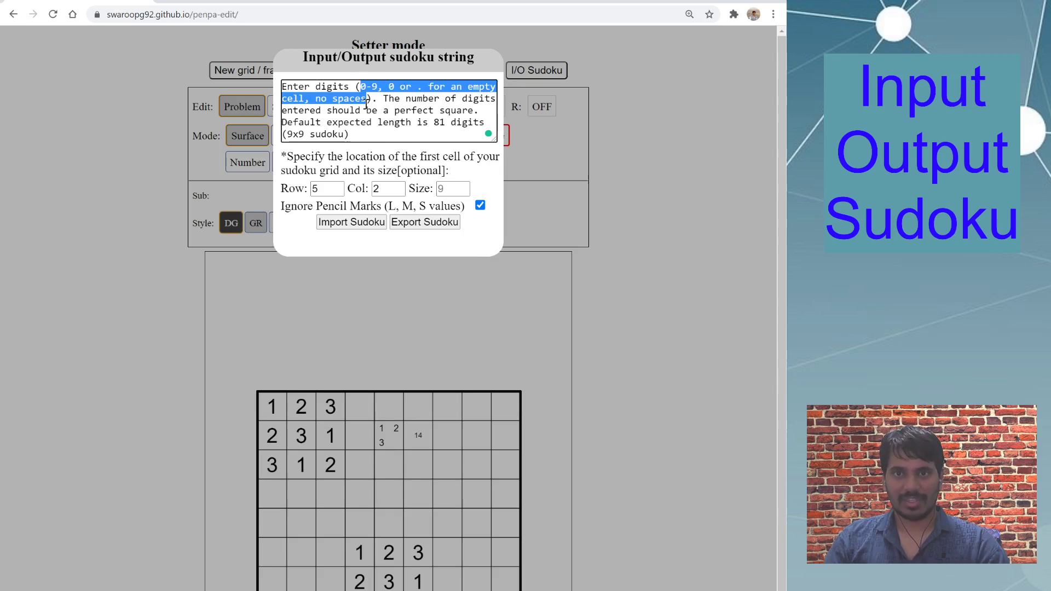
pyautogui.click(368, 109)
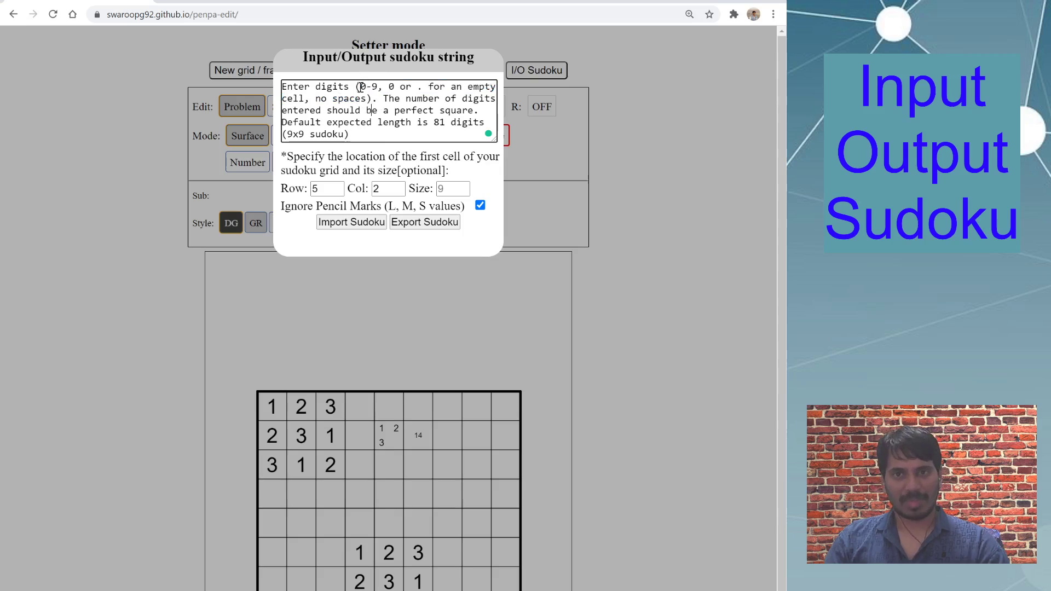
pyautogui.moveTo(369, 133); pyautogui.dragTo(209, 50)
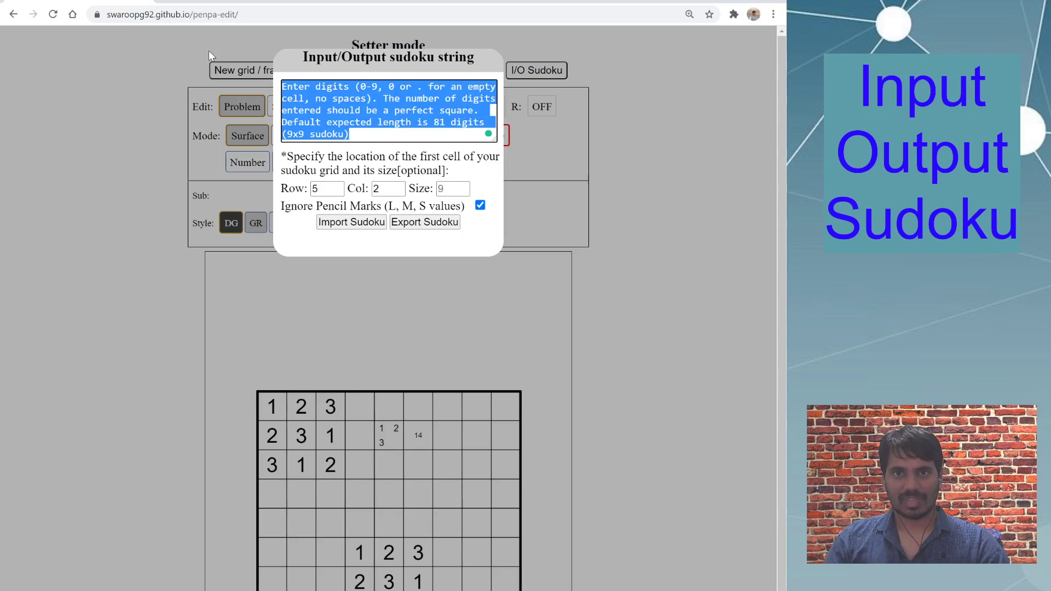
# Erase all Number mode elements and delete the remaining corner marks from the grid's row 2, column 5
pyautogui.click(750, 359)
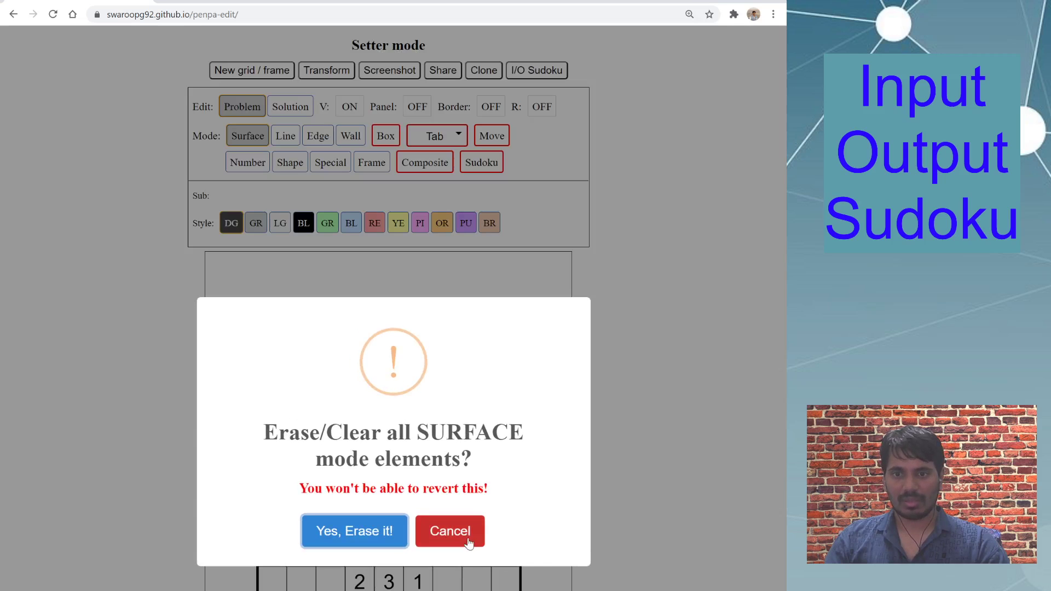
pyautogui.click(467, 536)
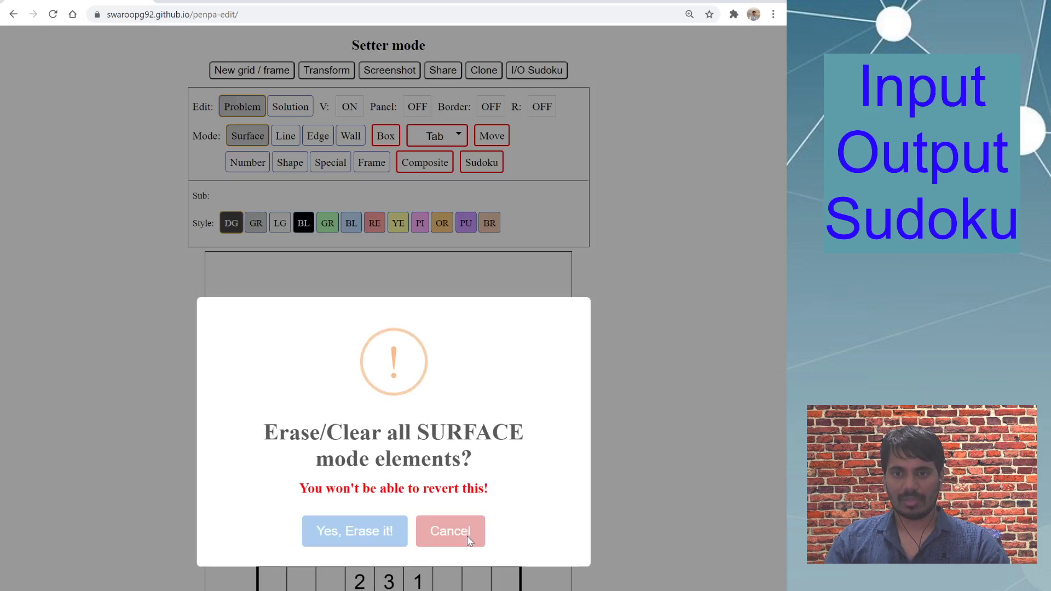
pyautogui.click(257, 170)
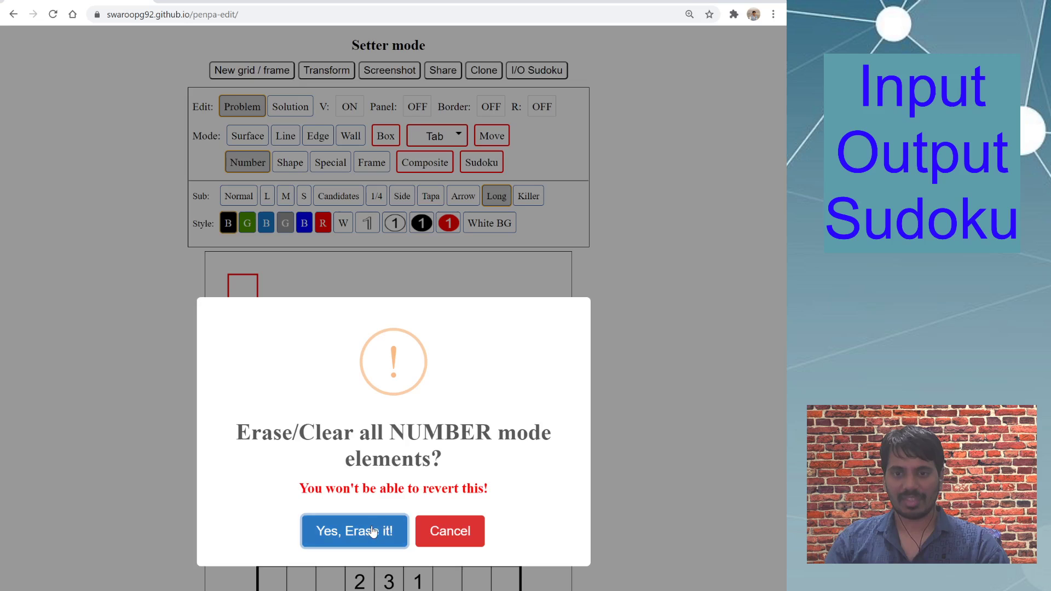
pyautogui.click(373, 531)
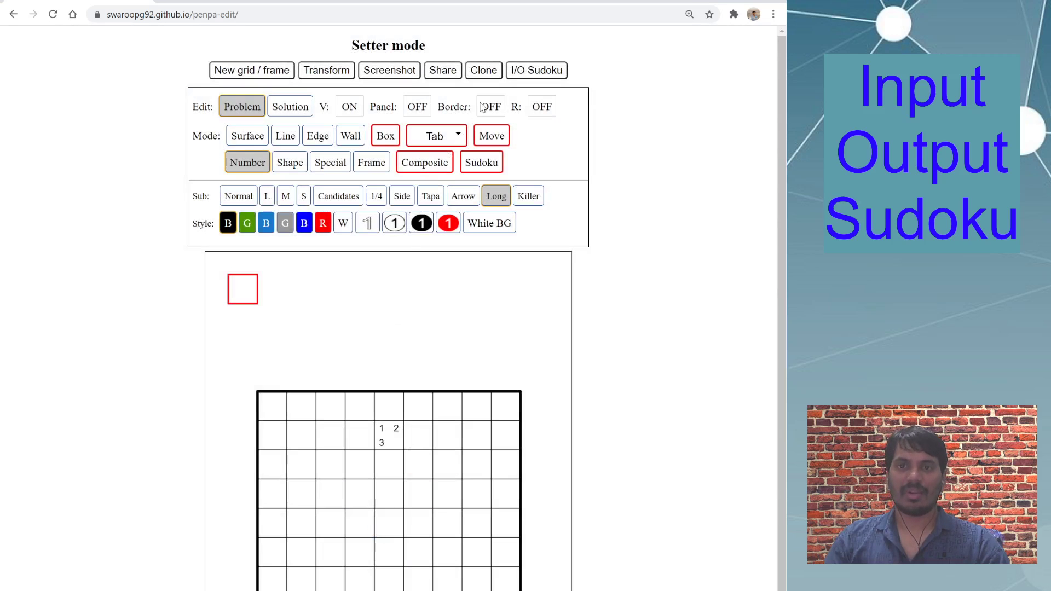
pyautogui.click(391, 433)
pyautogui.press('Delete')
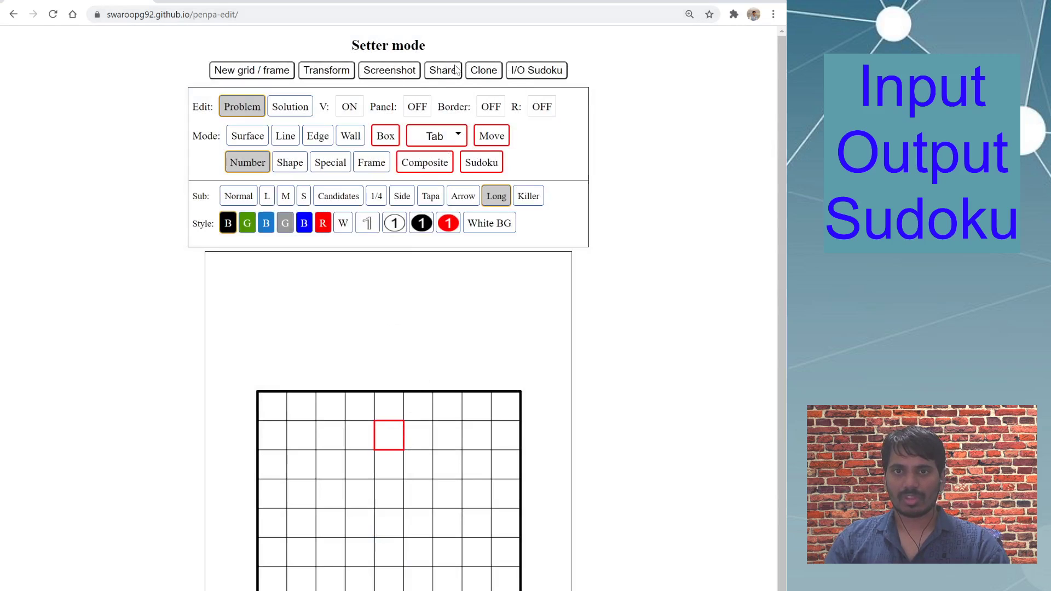
# Import the string 1.2. as a size 2 sudoku with the first cell at row 5, column 2, and close the dialog
pyautogui.click(533, 70)
pyautogui.click(353, 107)
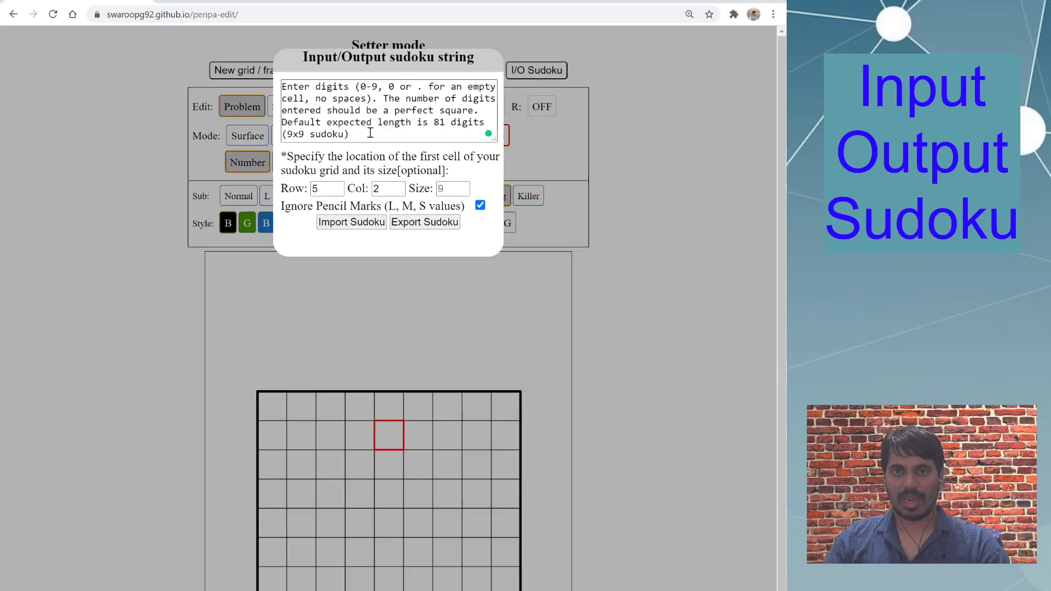
pyautogui.hotkey('ctrl', 'a')
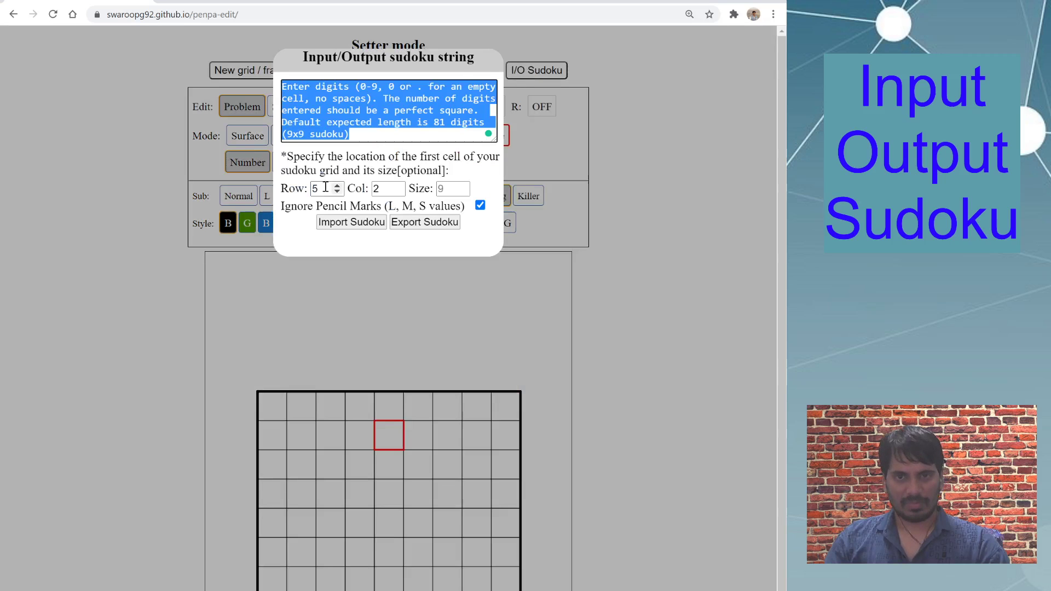
pyautogui.click(453, 186)
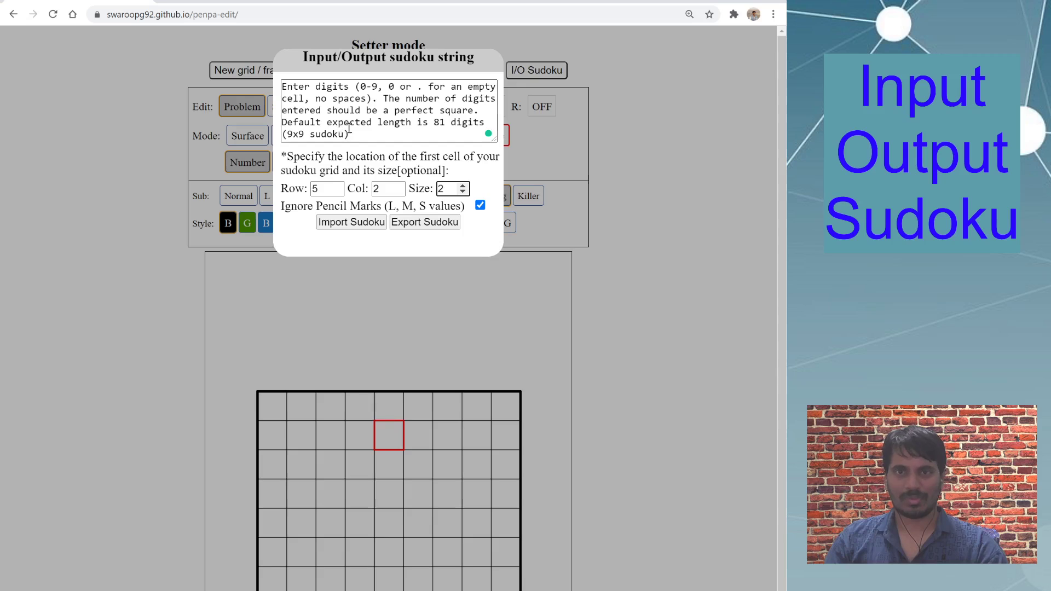
pyautogui.moveTo(353, 134); pyautogui.dragTo(268, 70)
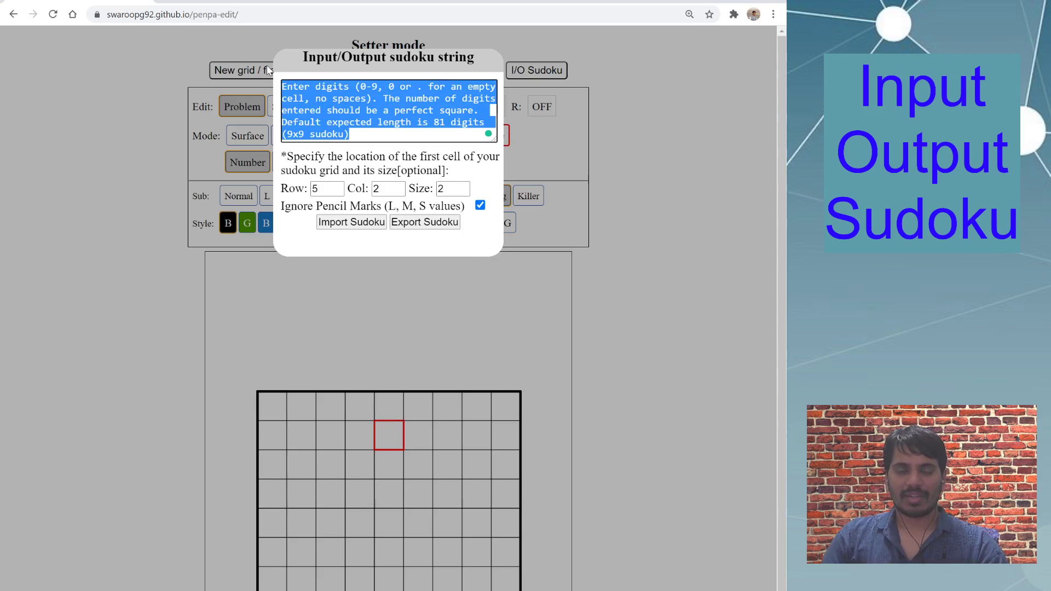
pyautogui.write('102')
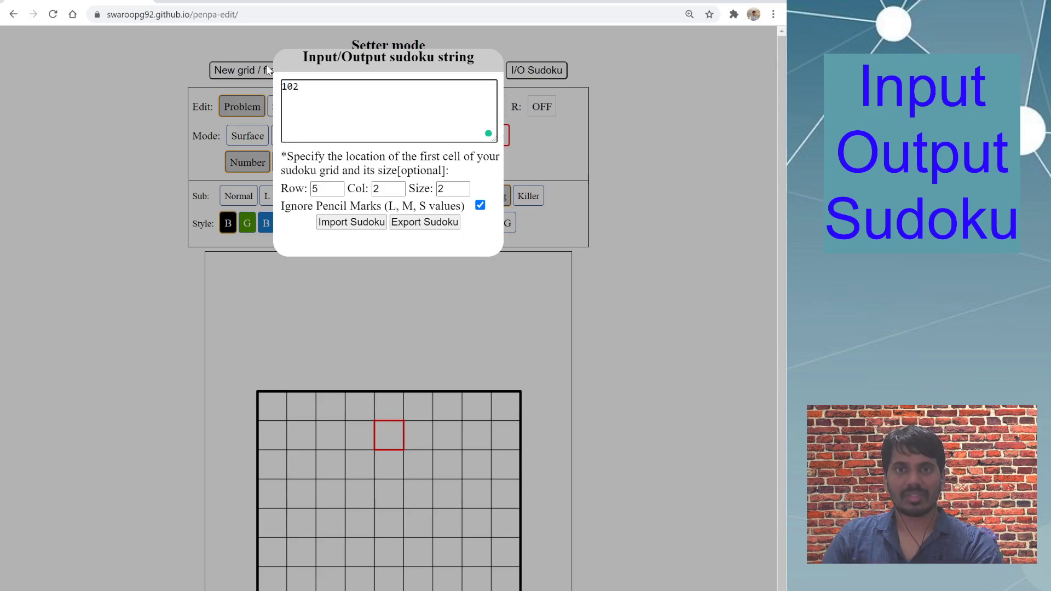
pyautogui.write('02.')
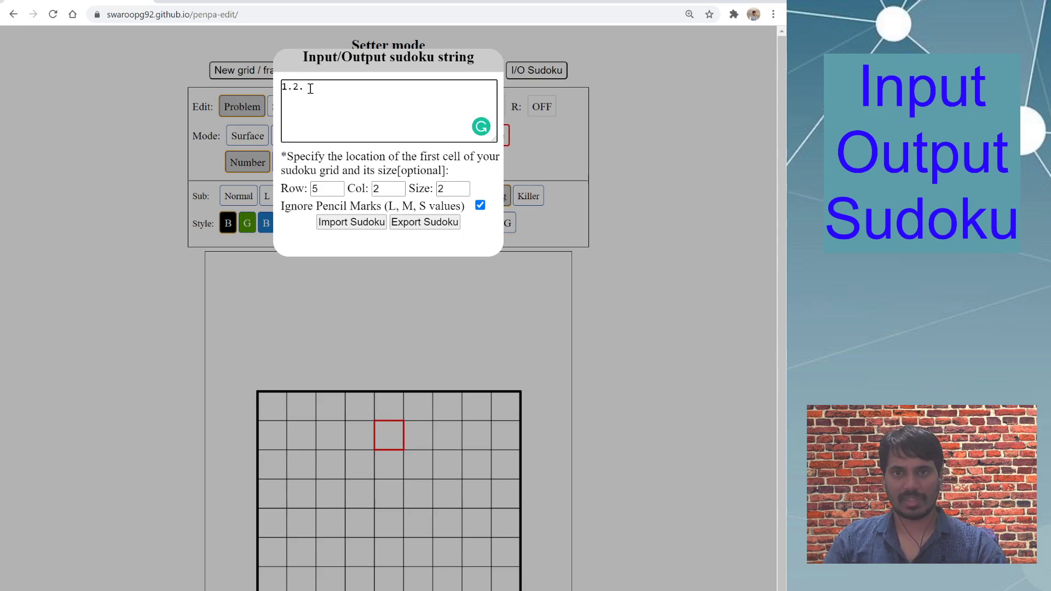
pyautogui.click(349, 222)
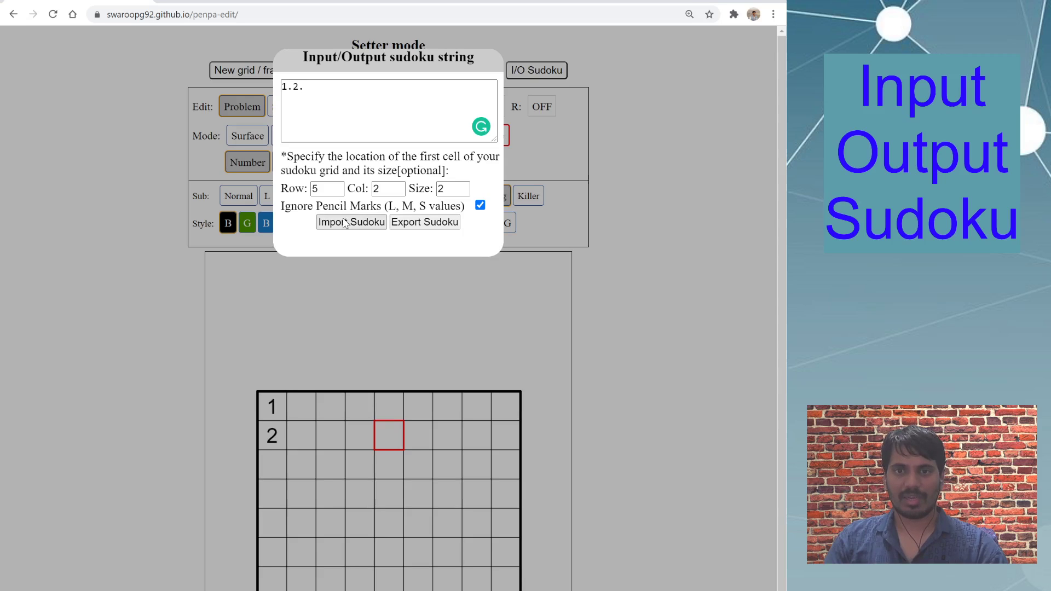
pyautogui.click(332, 434)
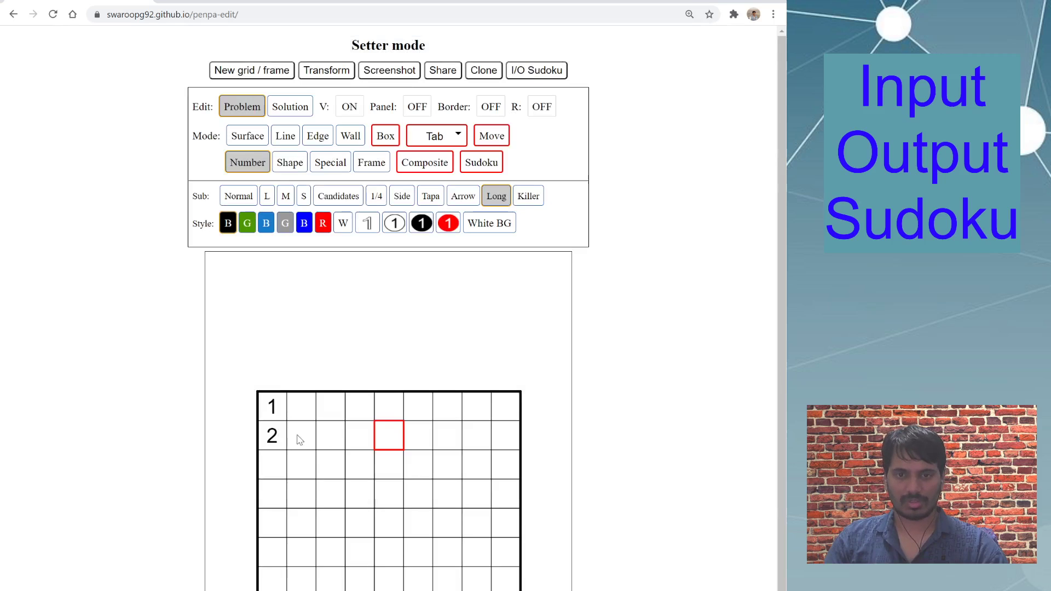
# Reopen the sudoku input/output dialog and place the cursor in the digit string text
pyautogui.click(534, 72)
pyautogui.click(442, 138)
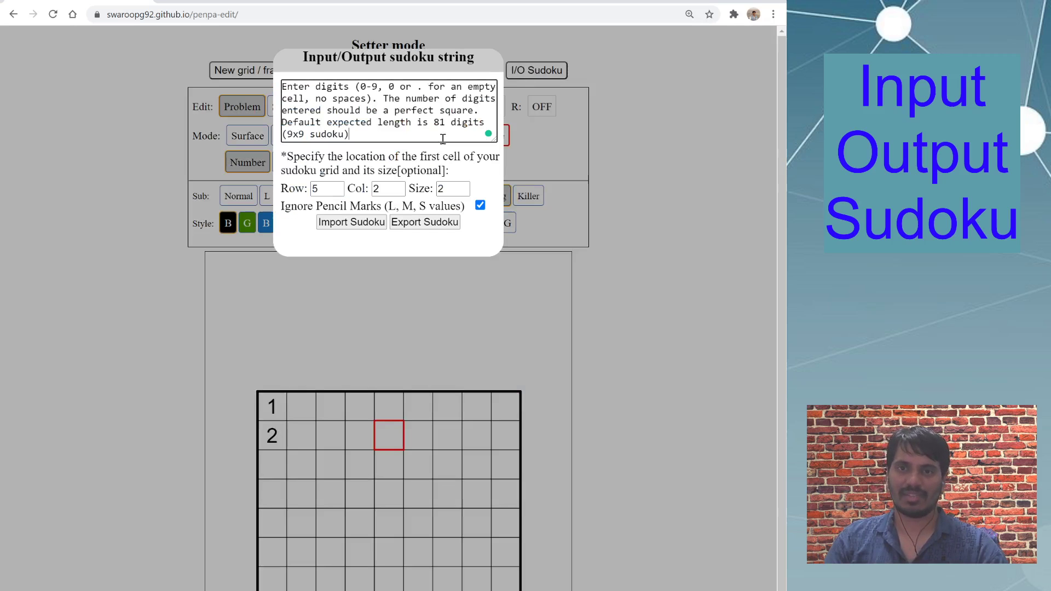